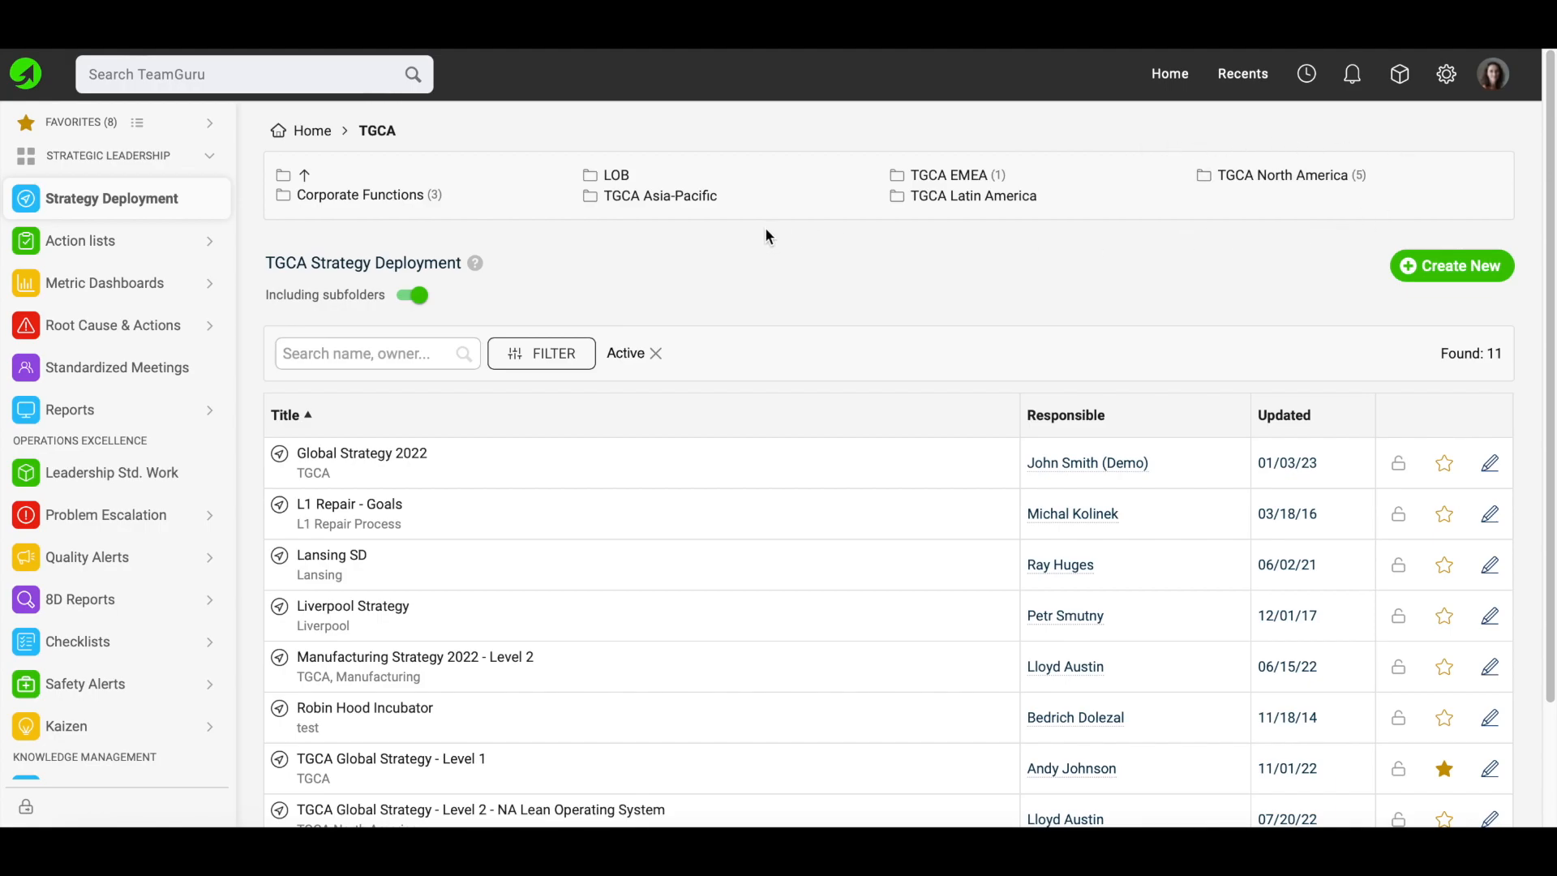
Create a new TGCA strategy deployment and review the responsible user and quadrants template choices, keeping the Level 1 template.
left_click(1447, 270)
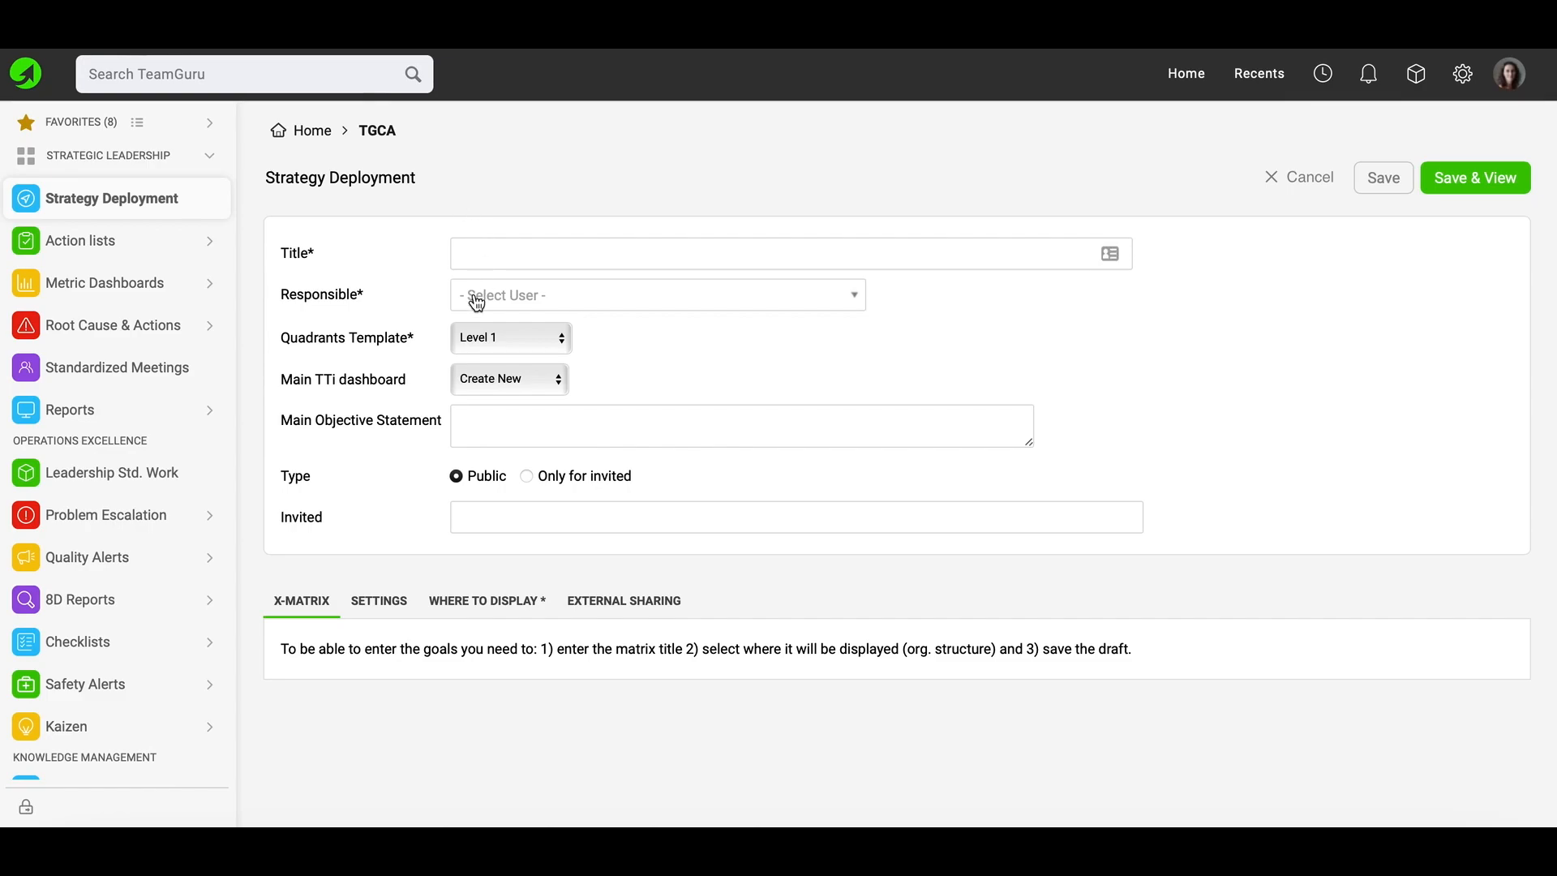
left_click(855, 298)
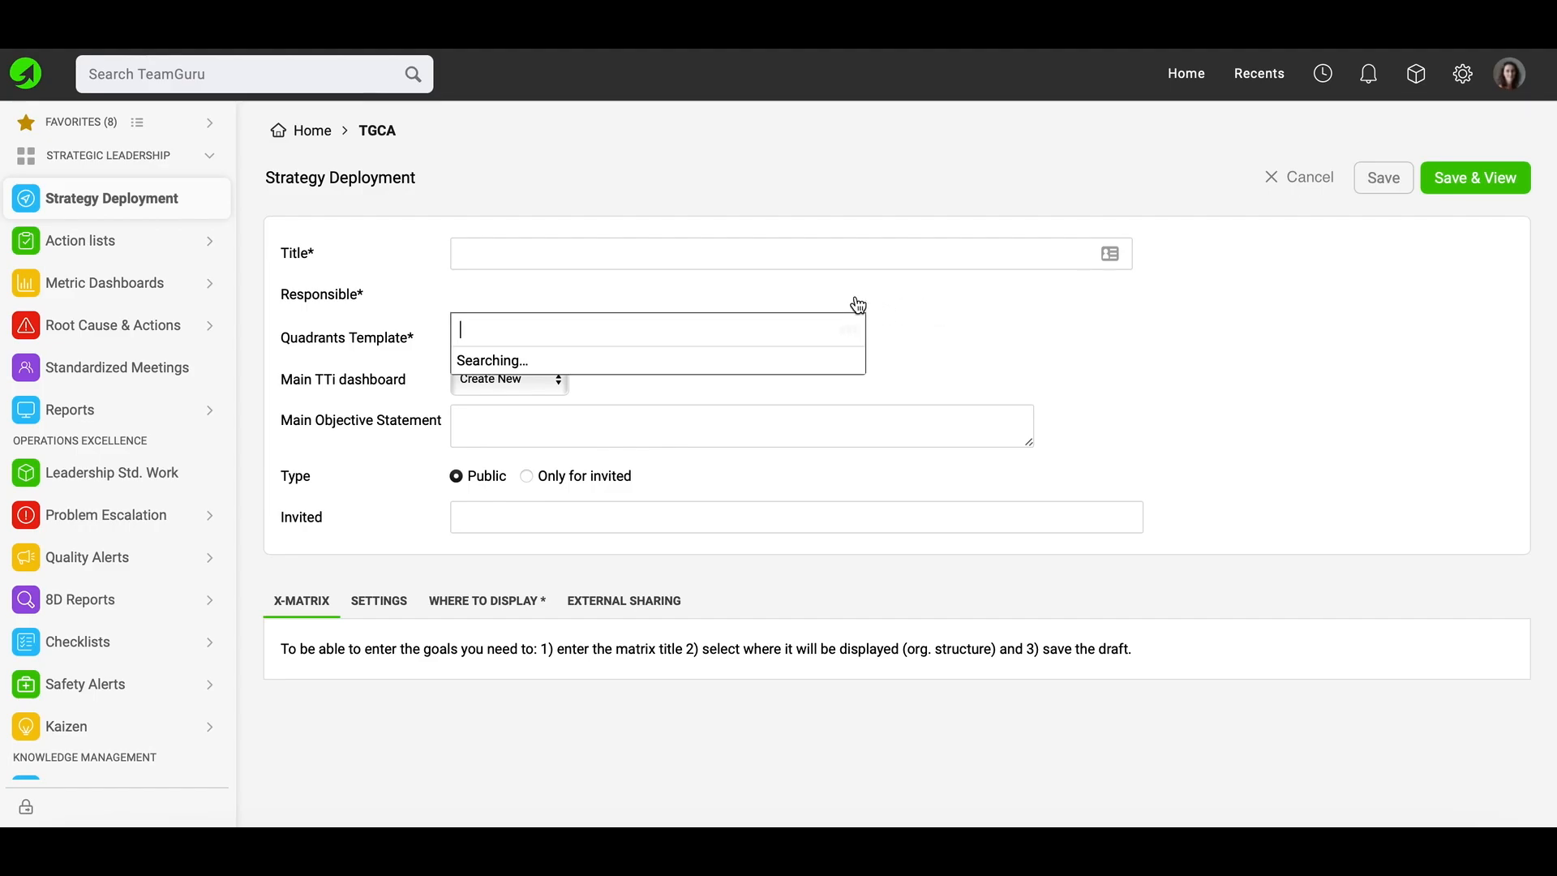
left_click(387, 354)
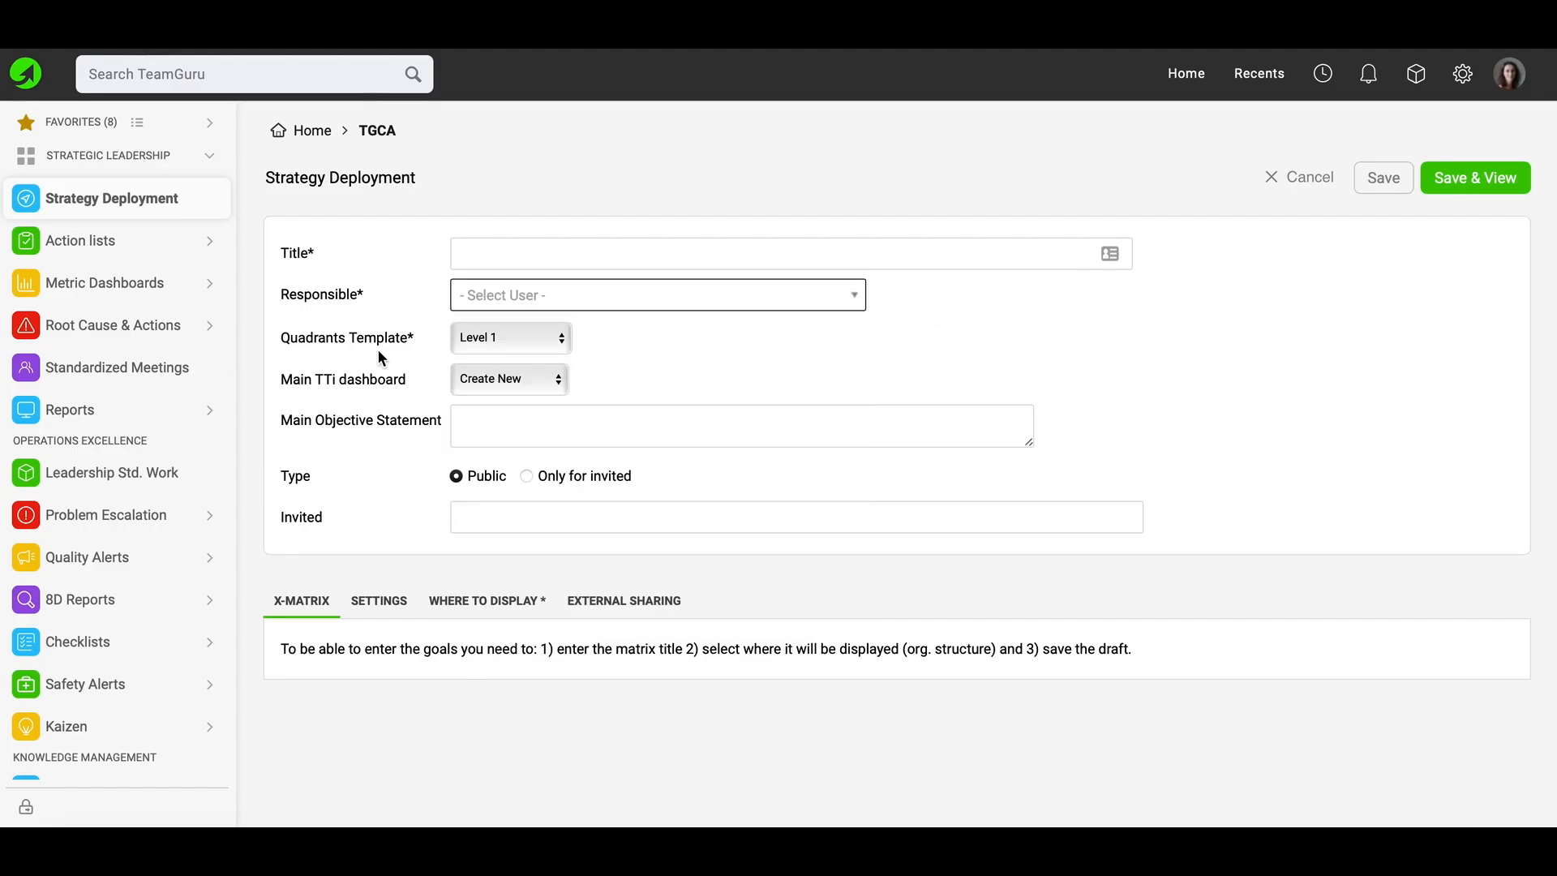
left_click(529, 341)
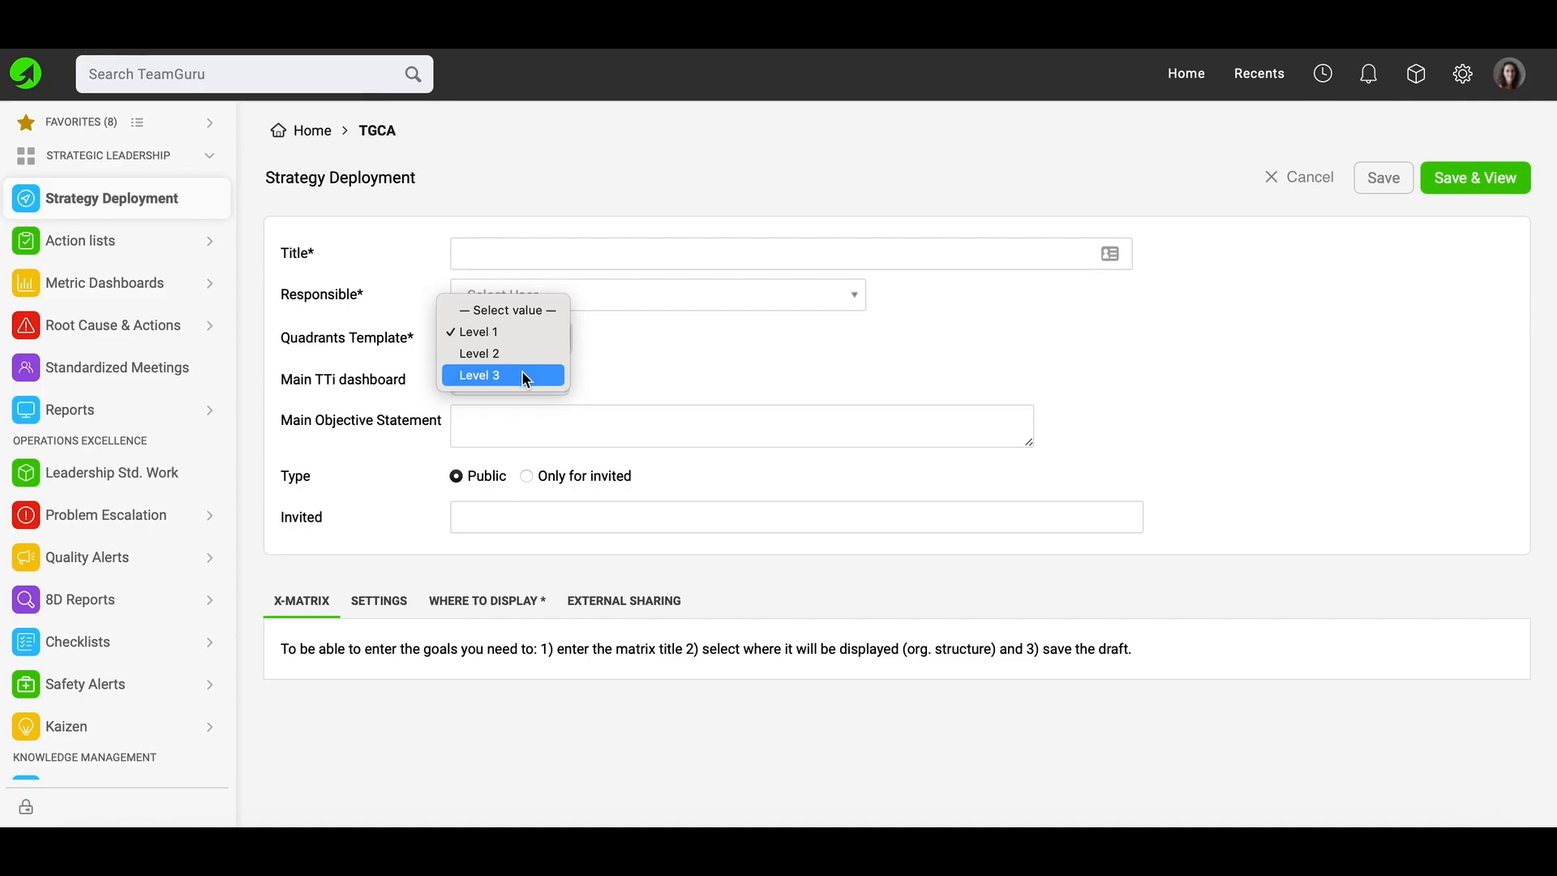
left_click(423, 389)
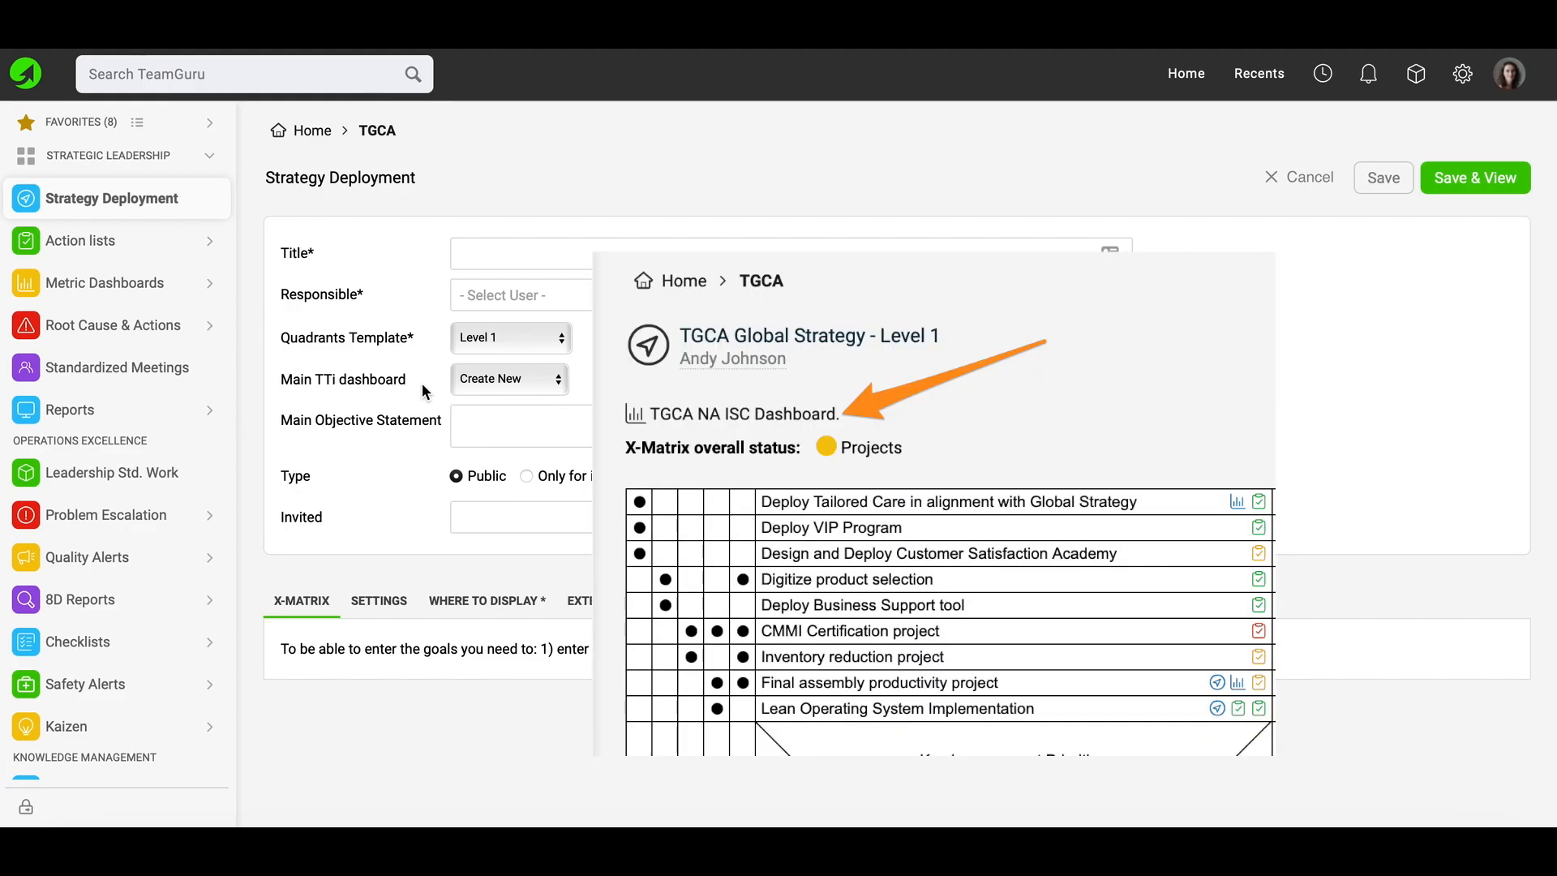
Set the main TTi dashboard to Existing and view the search for choosing a dashboard.
left_click(503, 380)
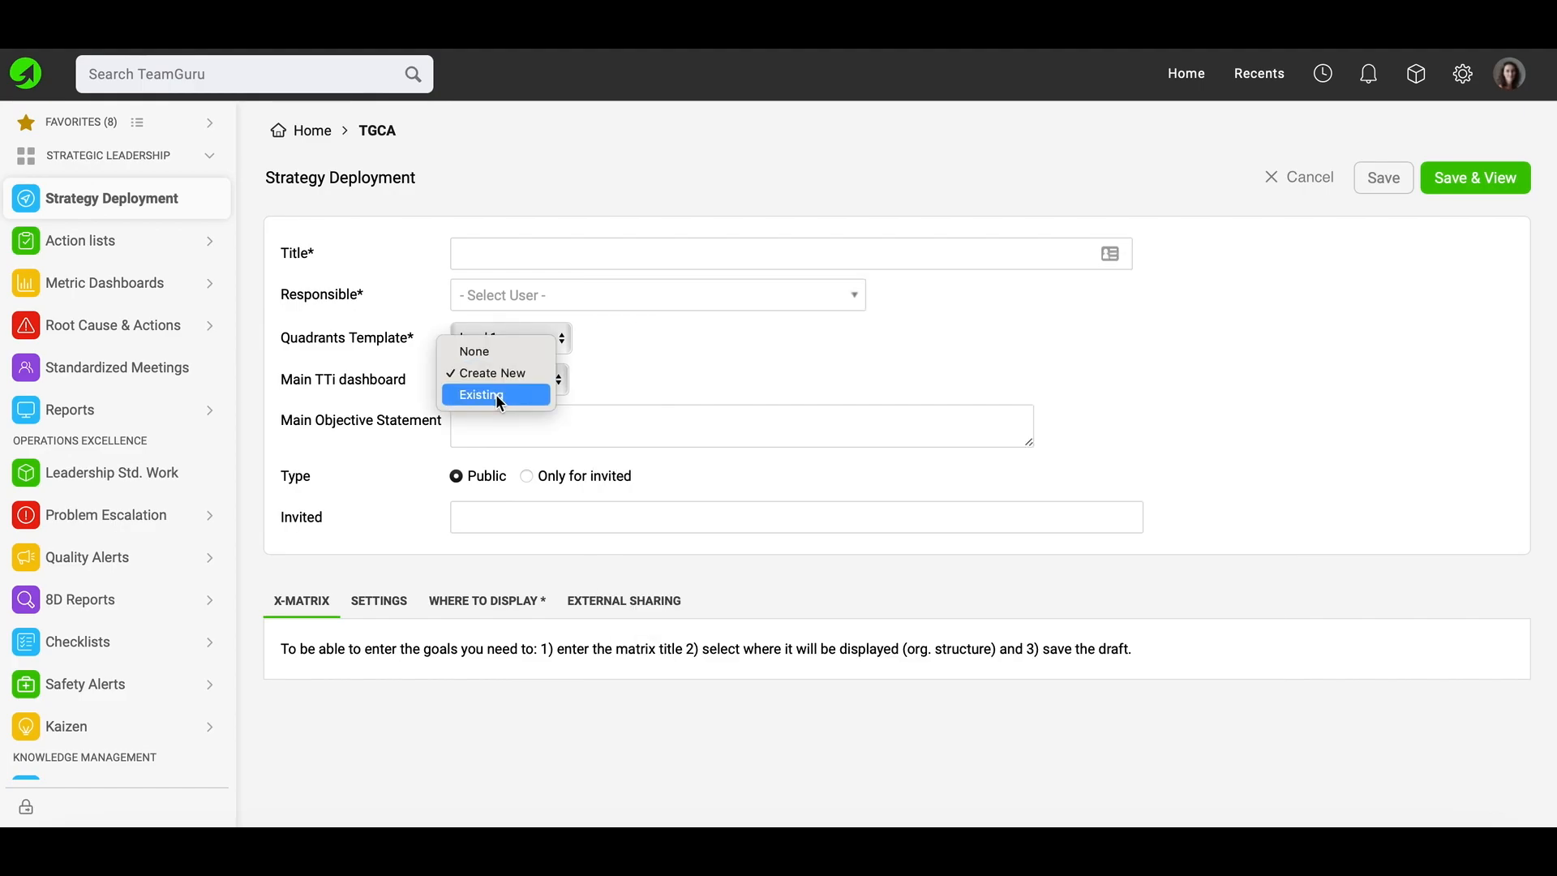
left_click(494, 395)
left_click(624, 391)
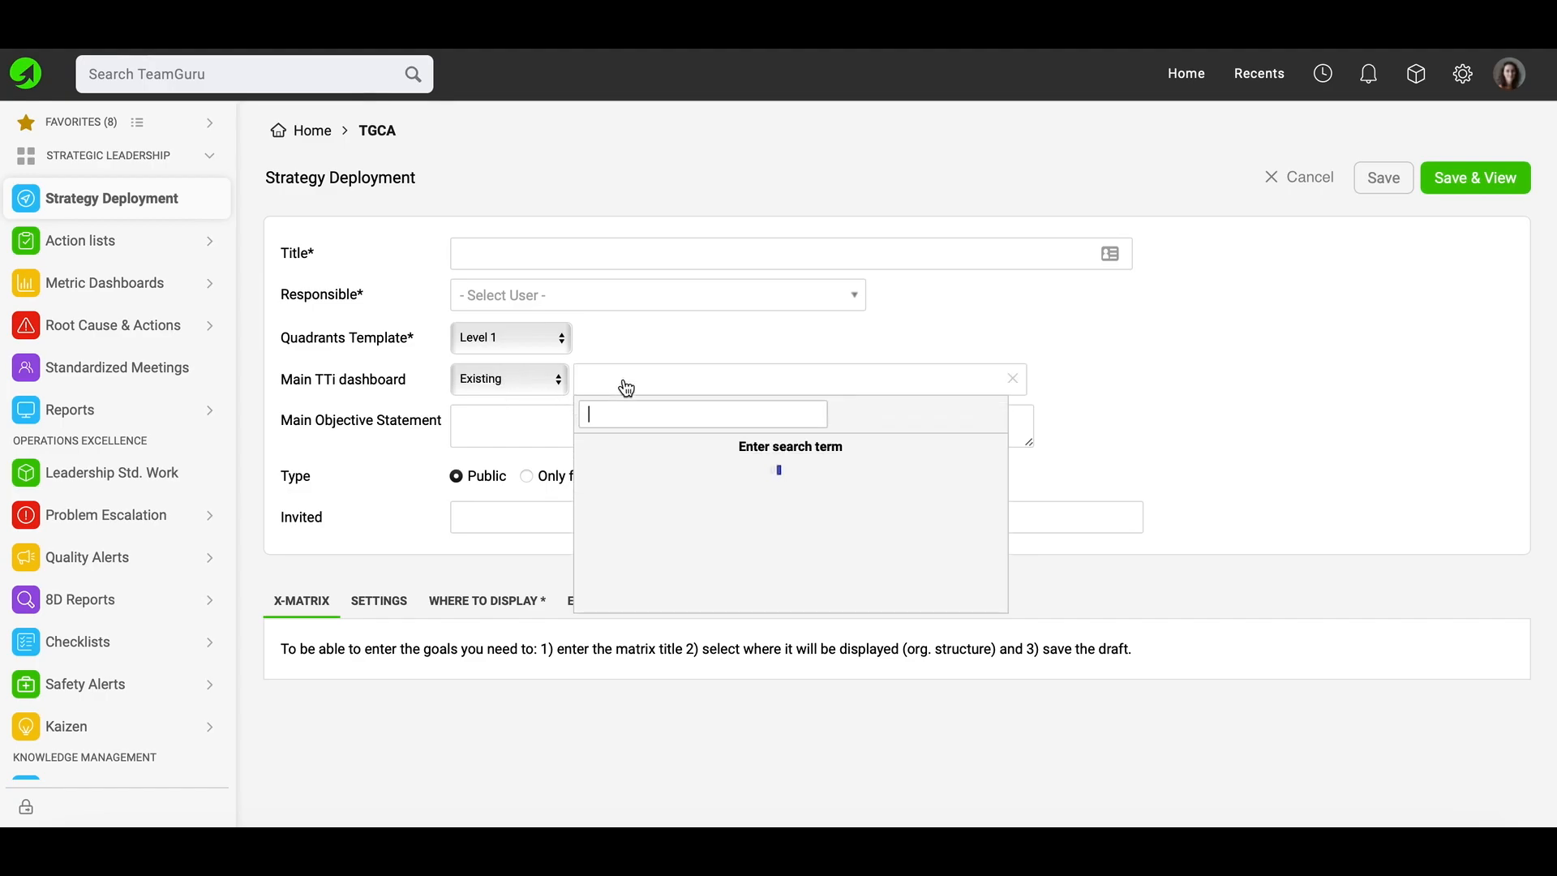
left_click(399, 435)
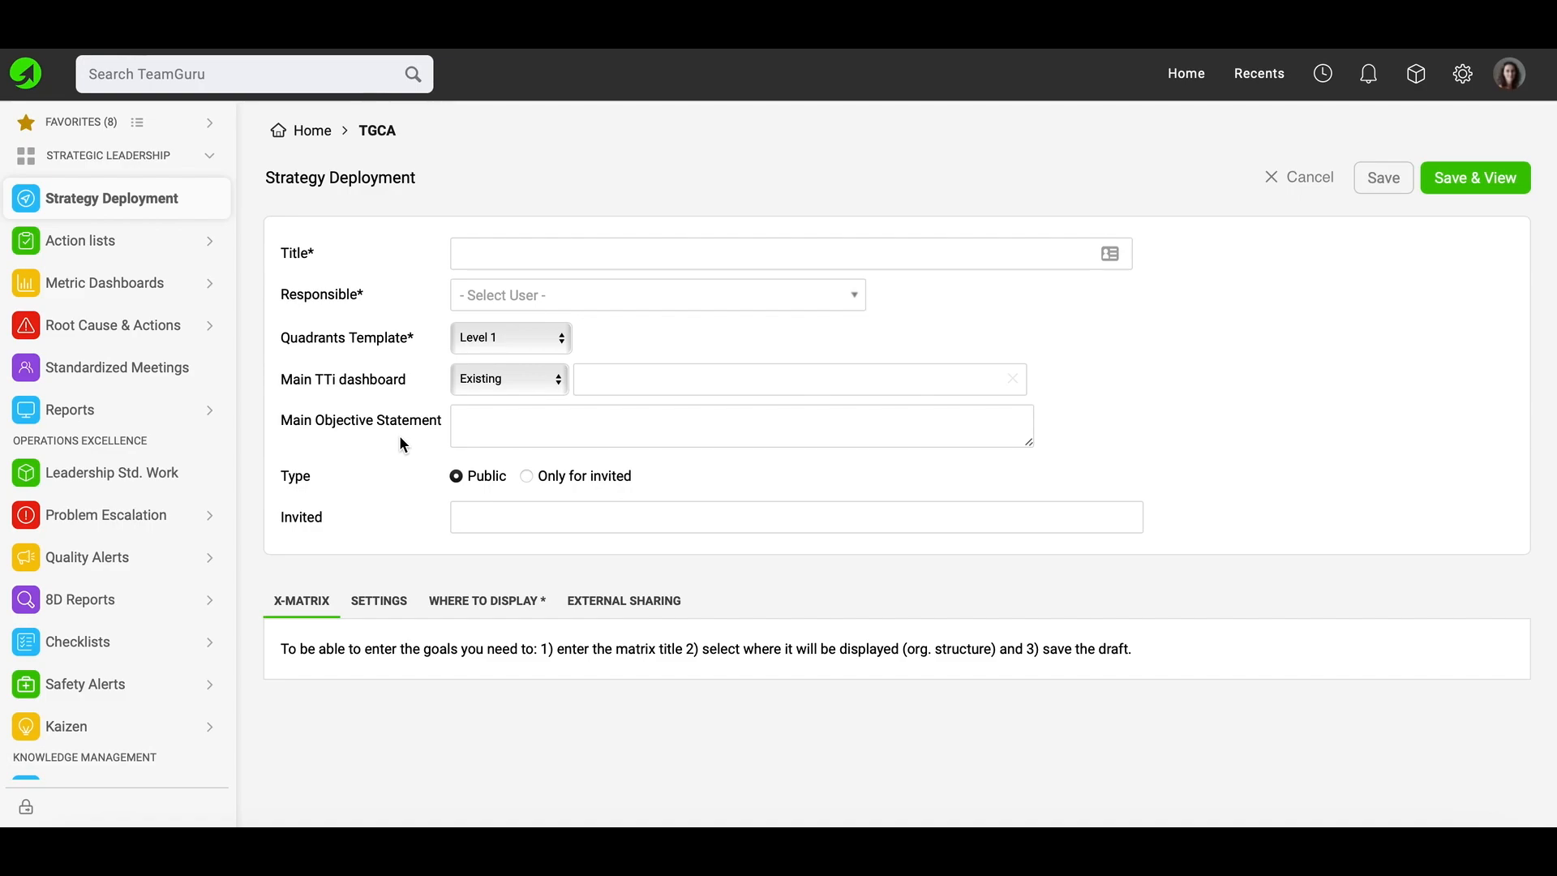
Restrict the strategy's type to Only for invited and look at the users available for invitation.
left_click(478, 428)
left_click(526, 478)
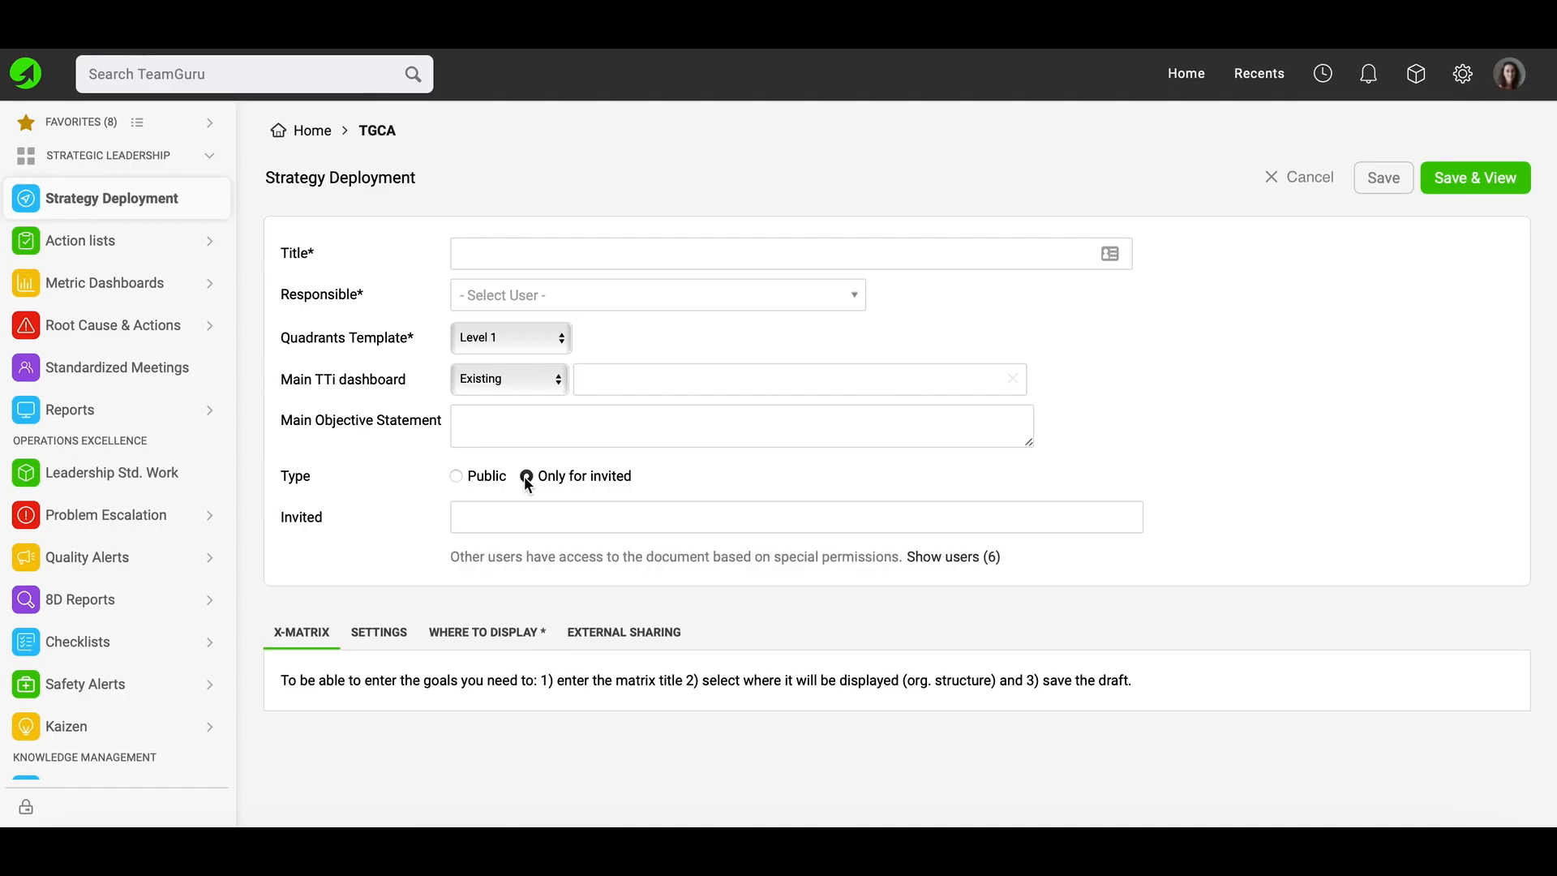
left_click(464, 515)
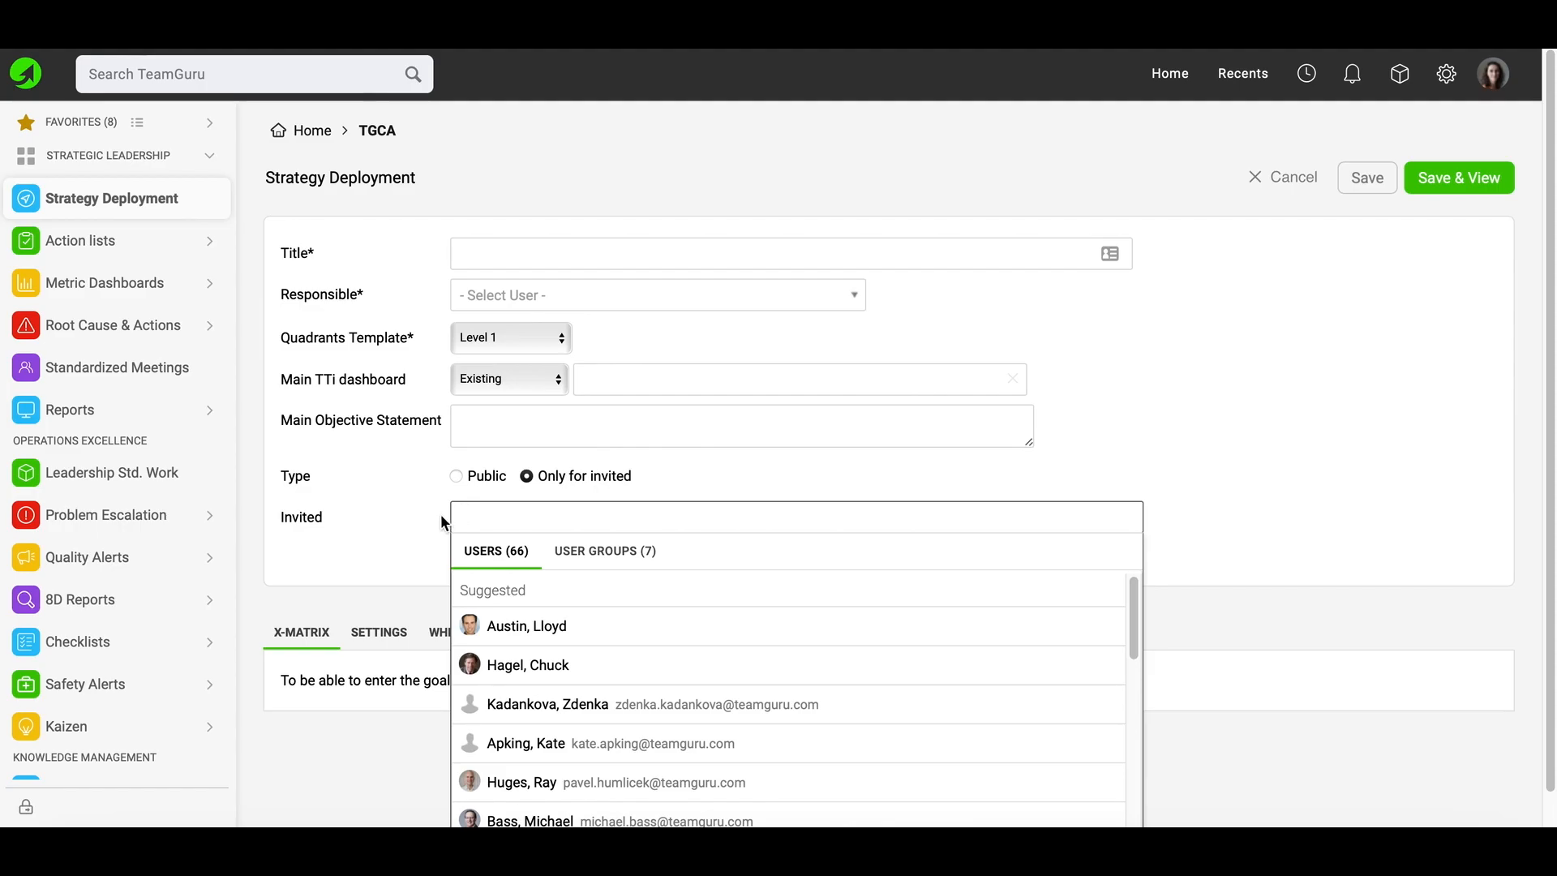
left_click(382, 514)
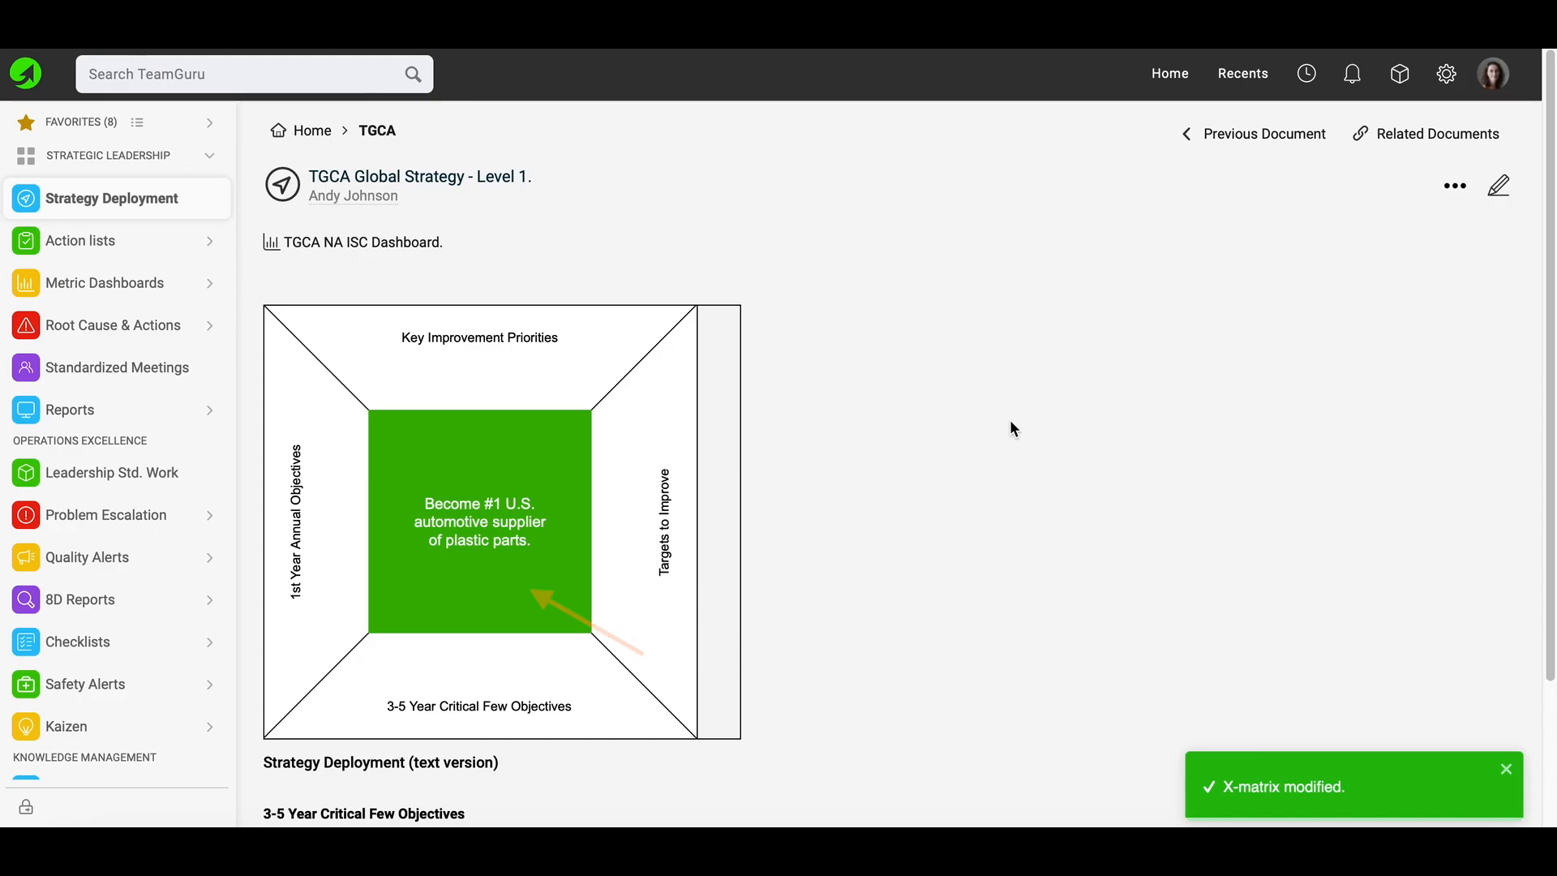
Open the TGCA Global Strategy - Level 1. matrix for editing and add the 3-5 year critical few objective "Increase Revenue from 5M to 15M".
scroll(1012, 428, "down", 3)
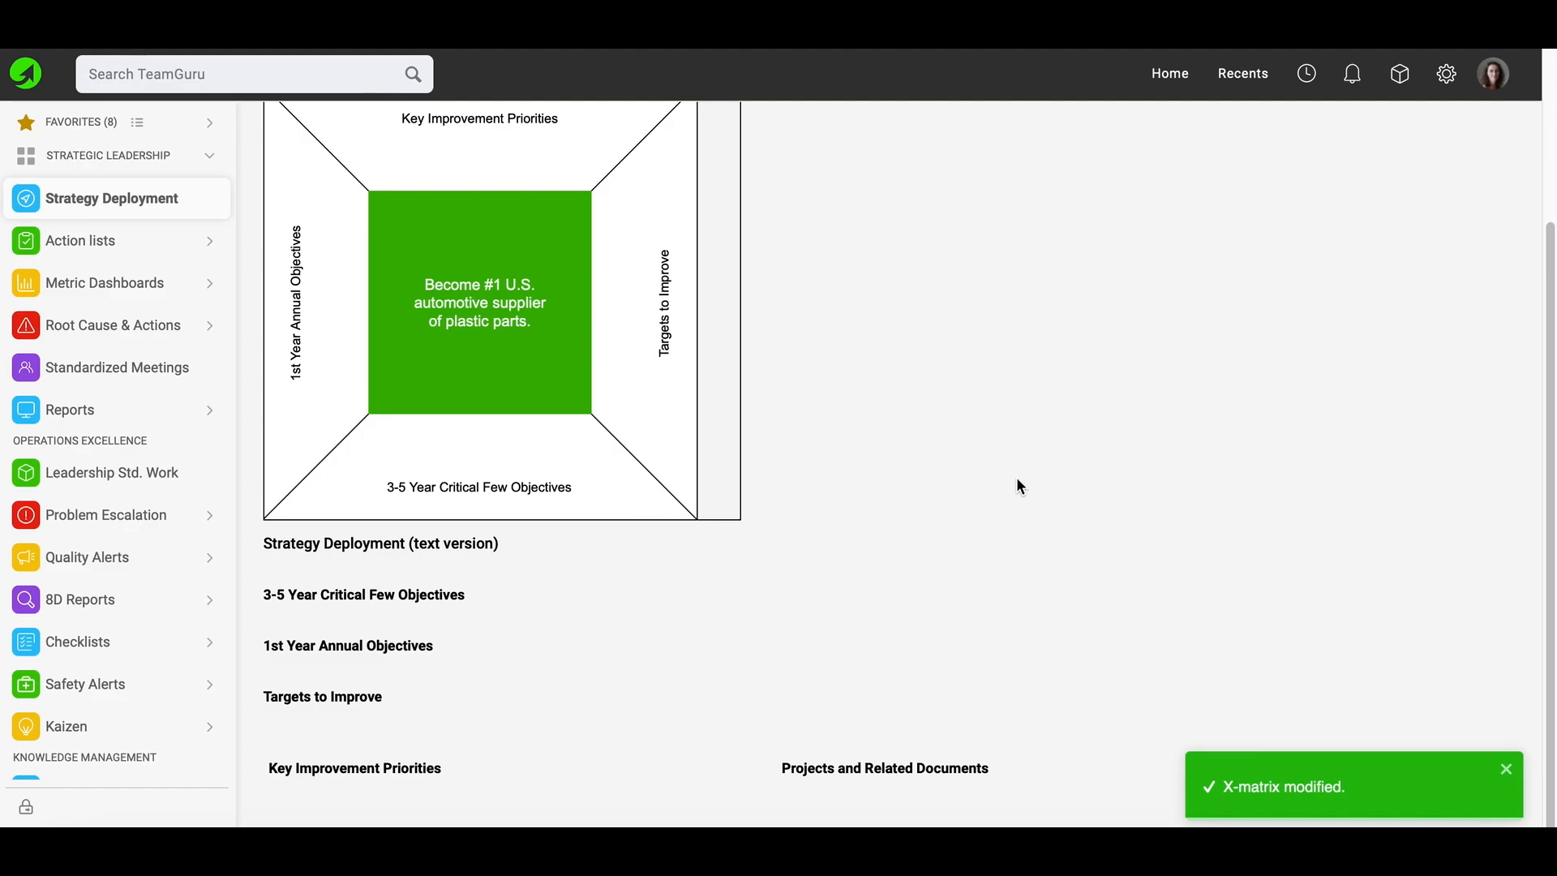
scroll(1018, 486, "up", 3)
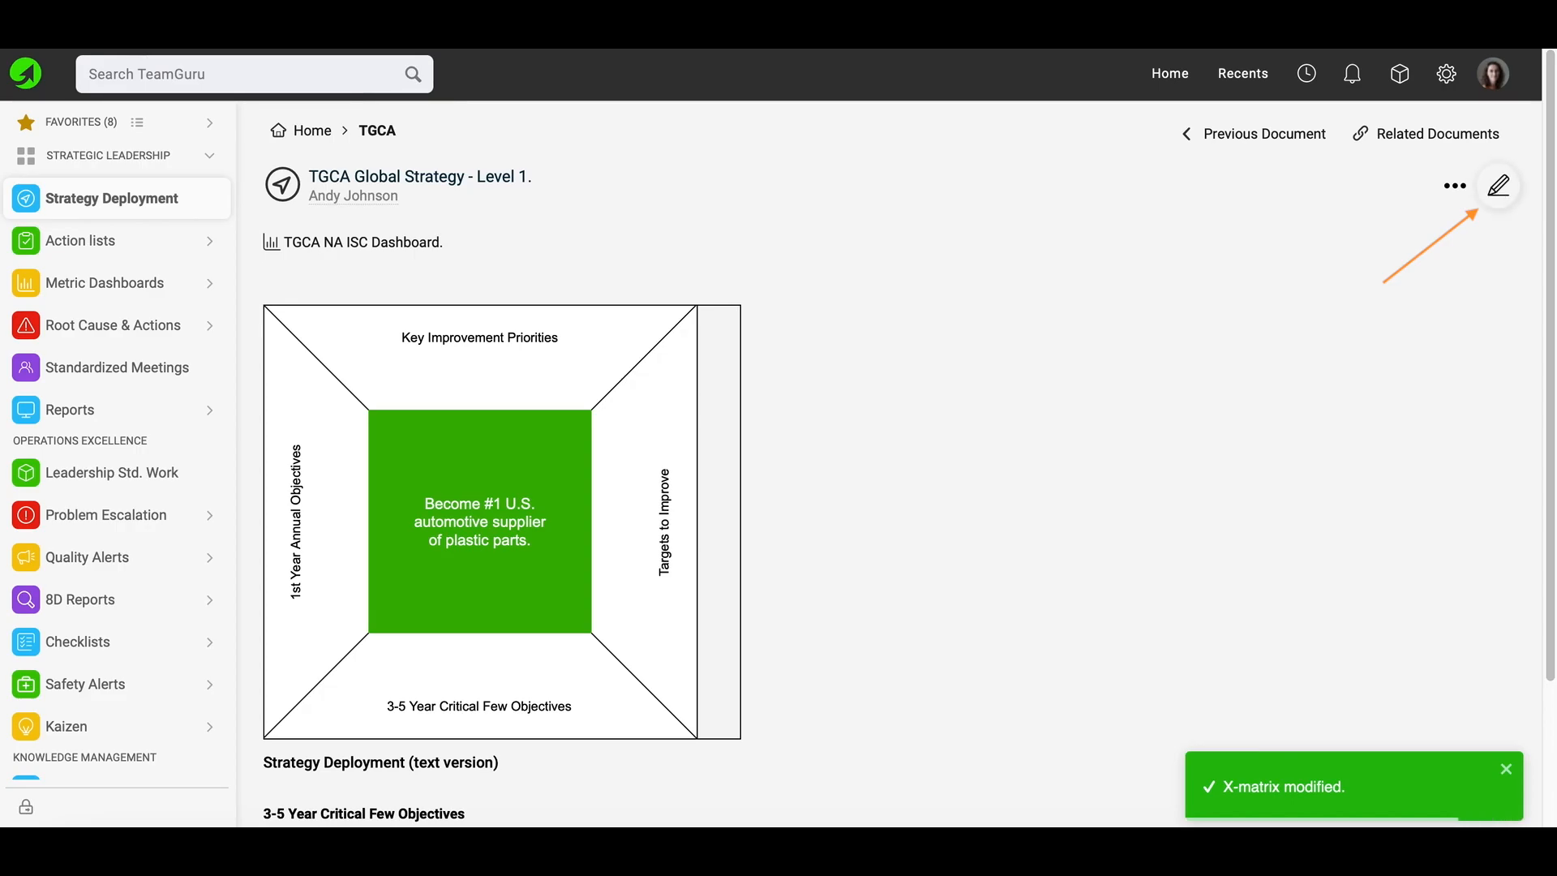
left_click(1497, 191)
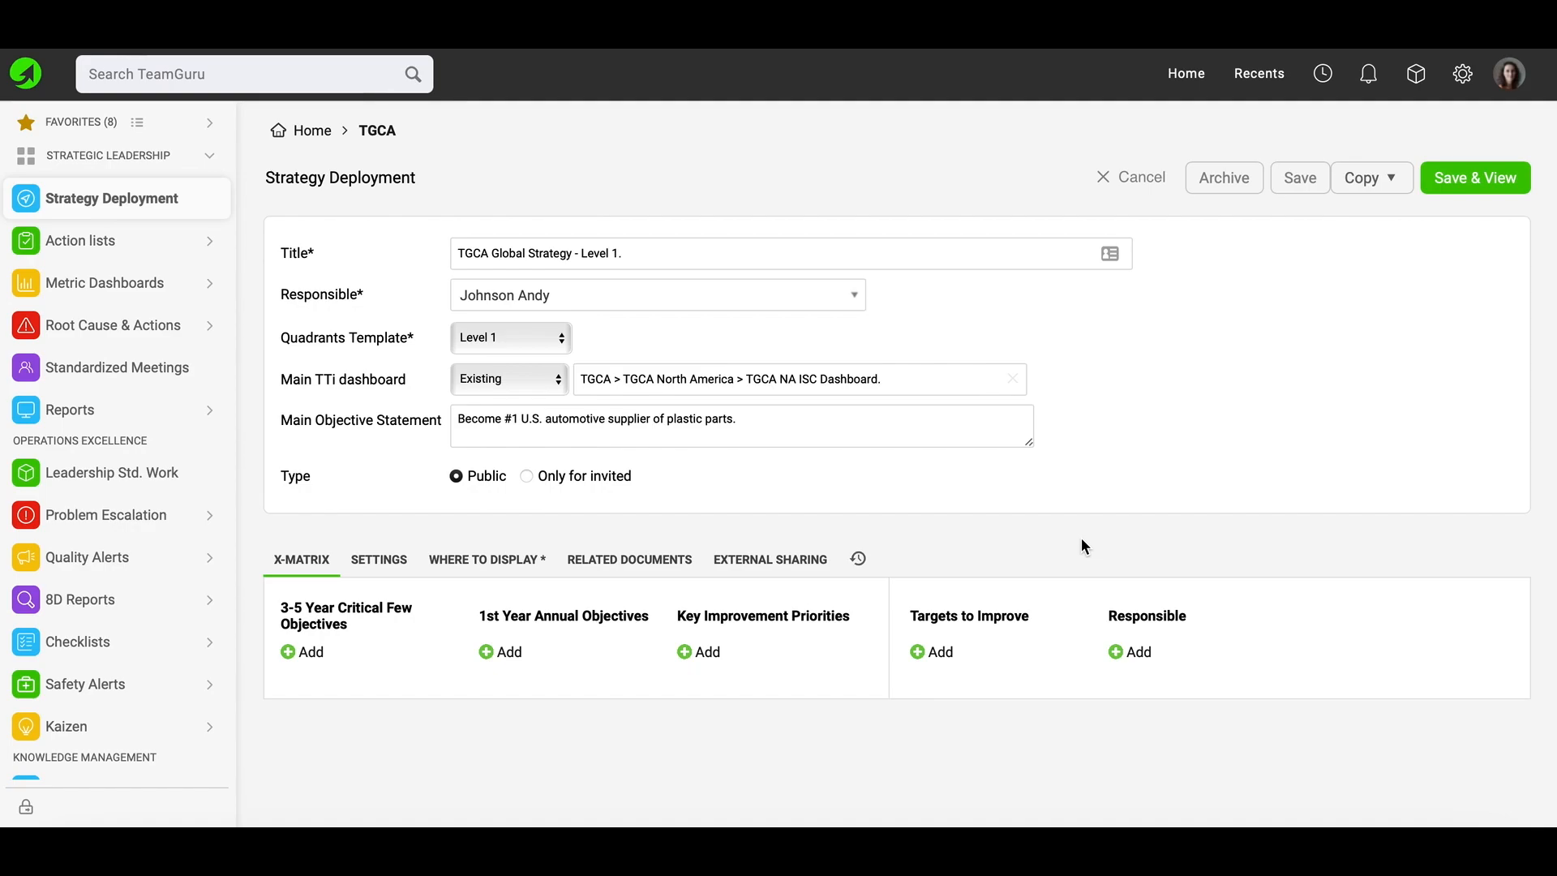
left_click(288, 653)
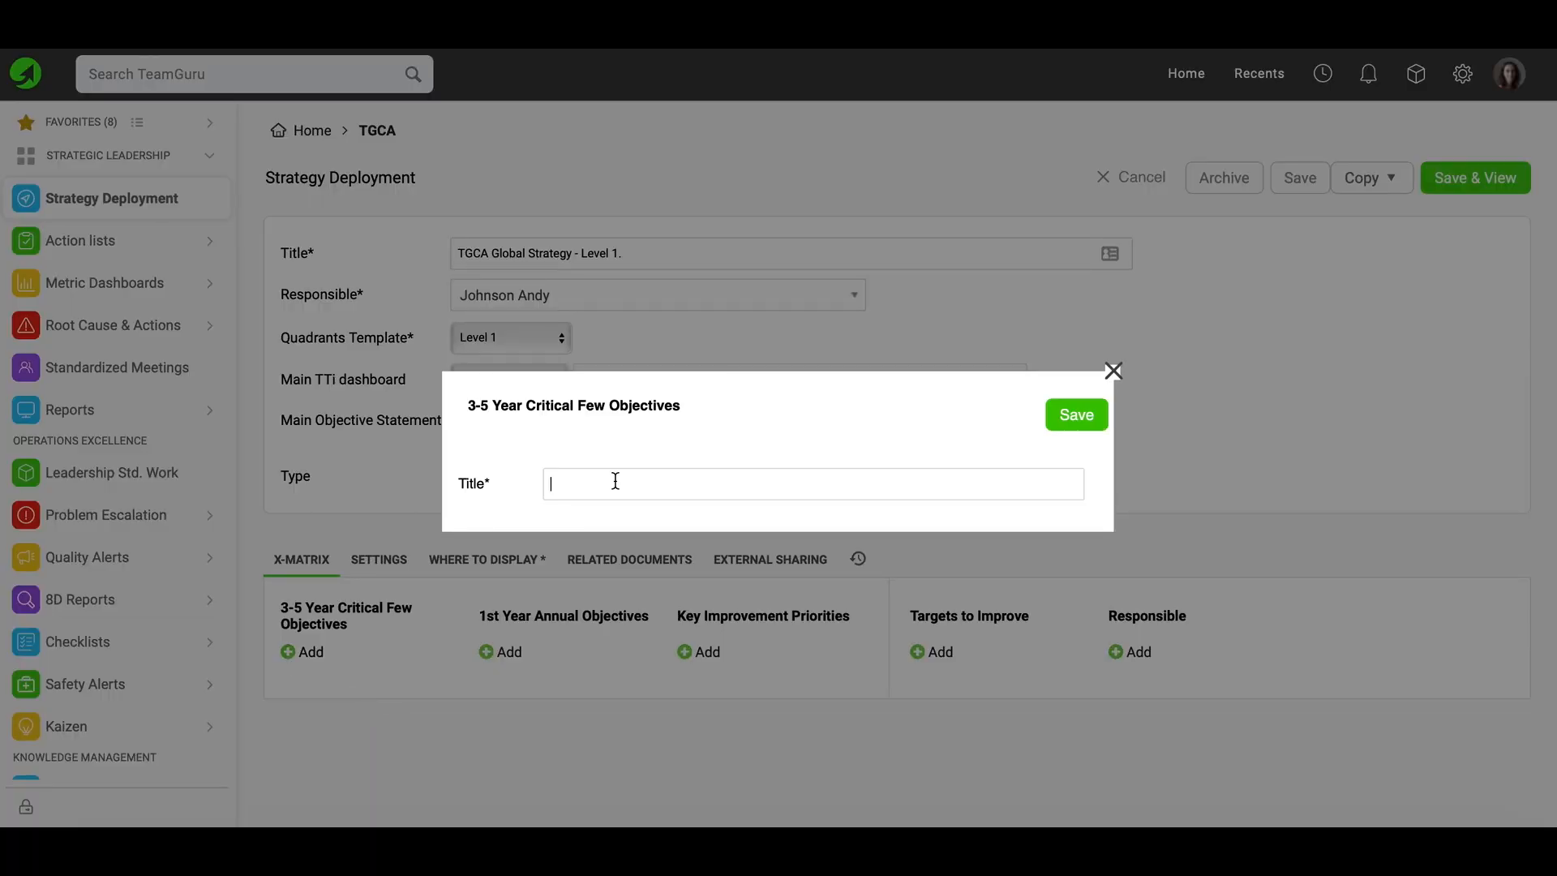
type("Increase Revenue from 5M to 15M")
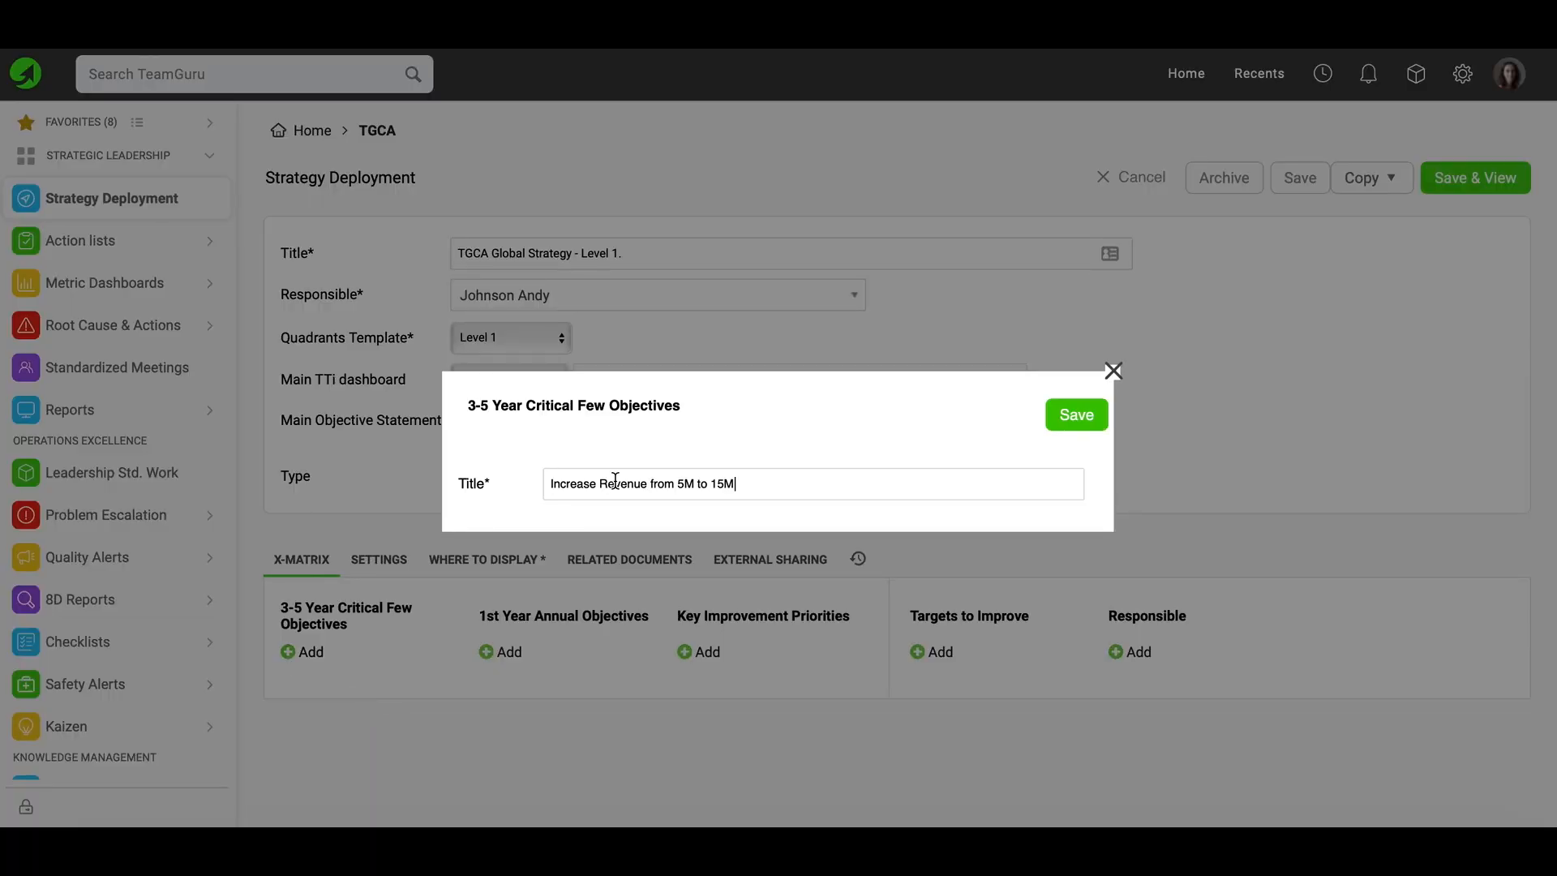
left_click(1077, 415)
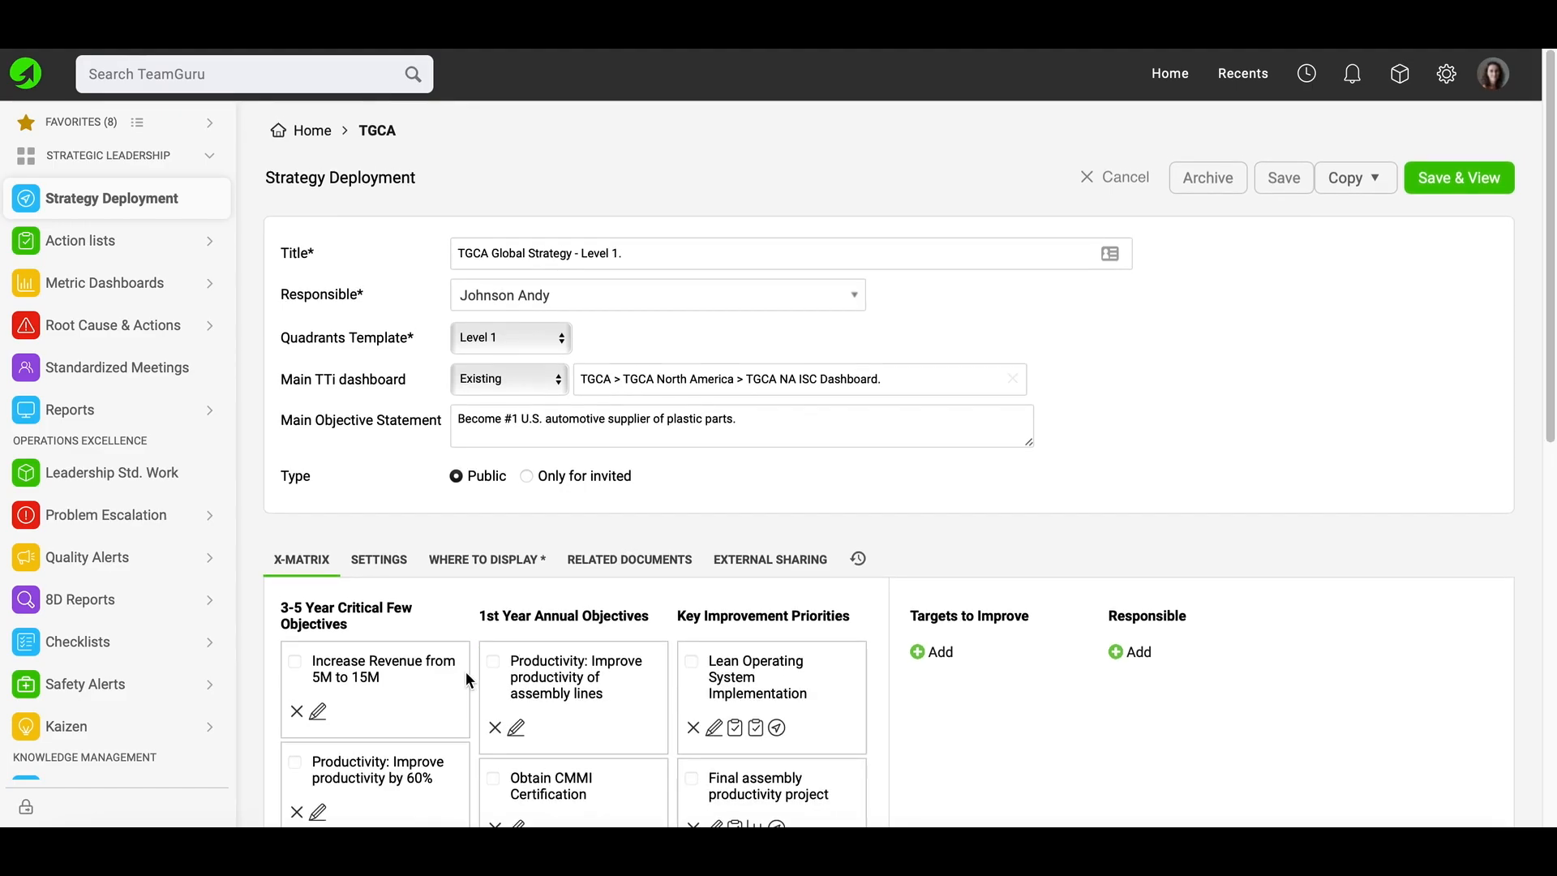
Save the strategy with its objectives and priorities, and review the resulting X-matrix and its text version.
scroll(605, 635, "down", 10)
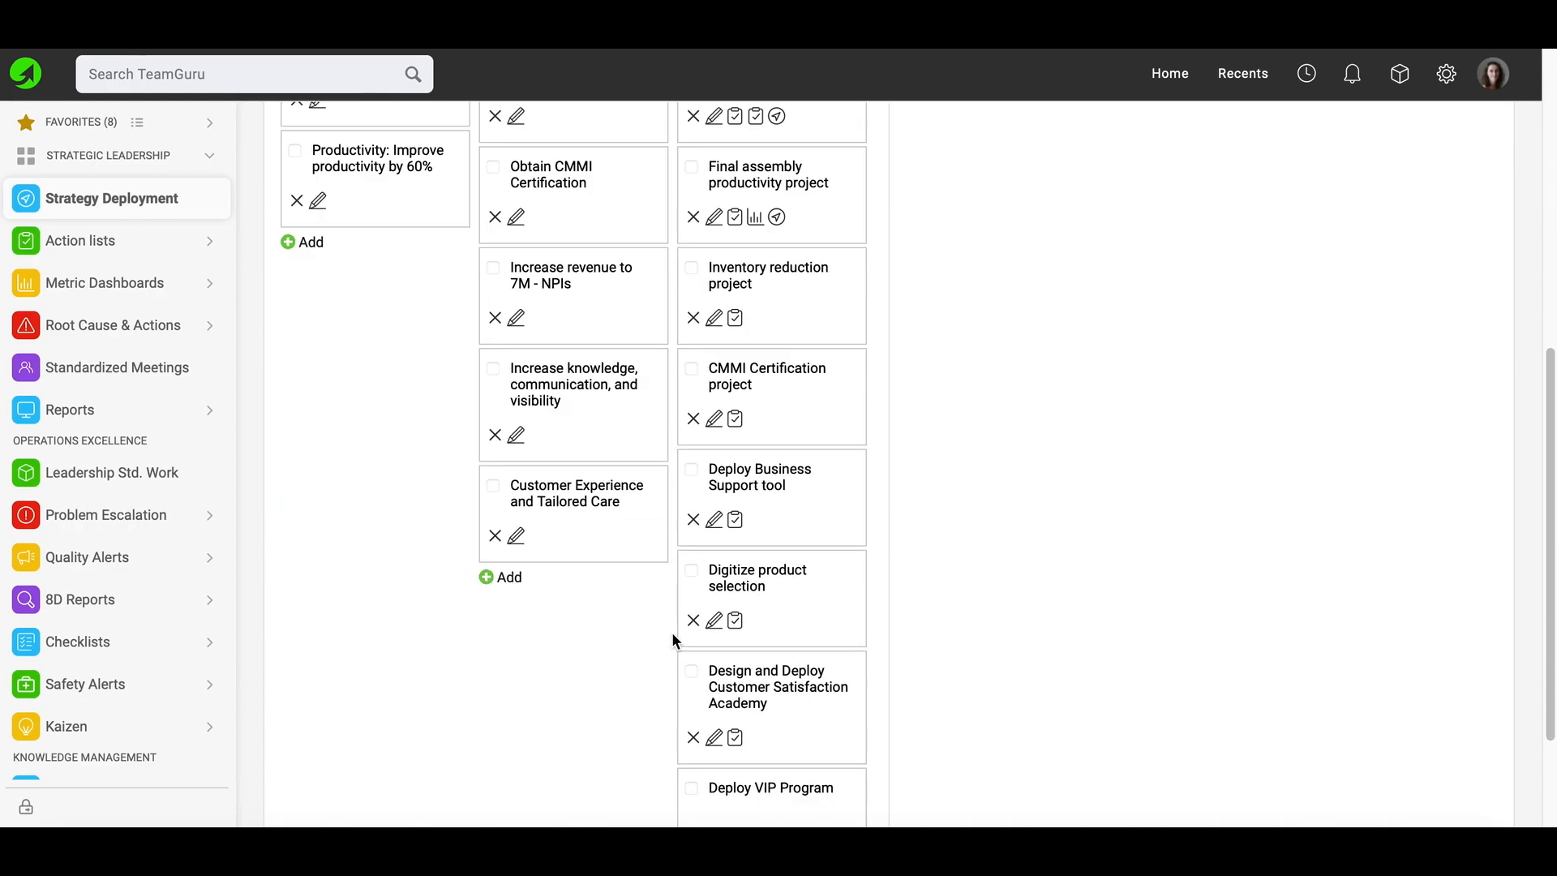
scroll(679, 657, "up", 10)
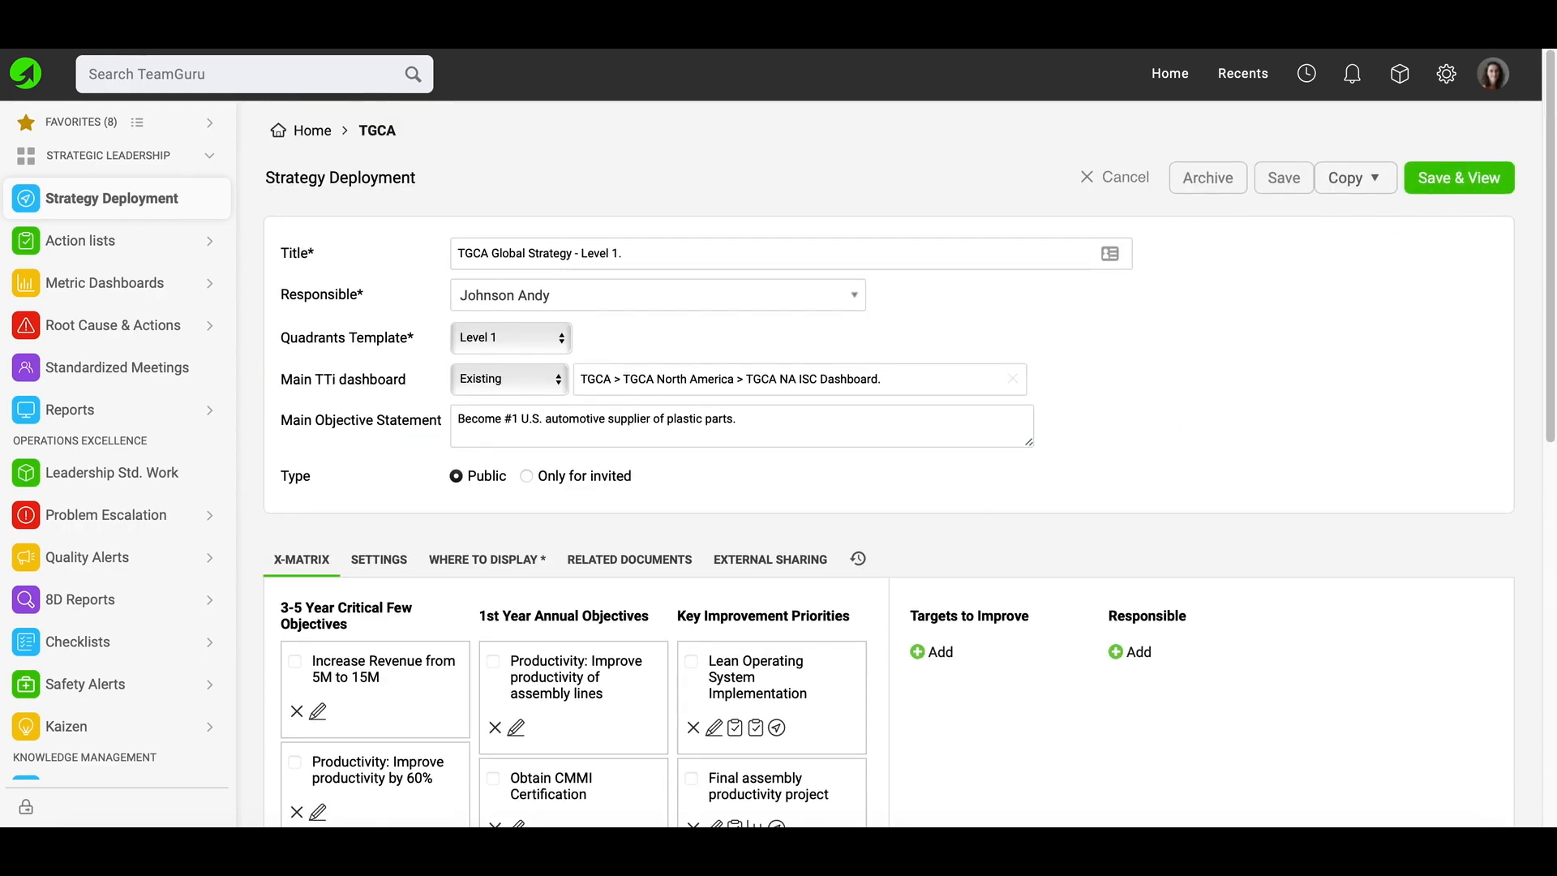
left_click(1459, 177)
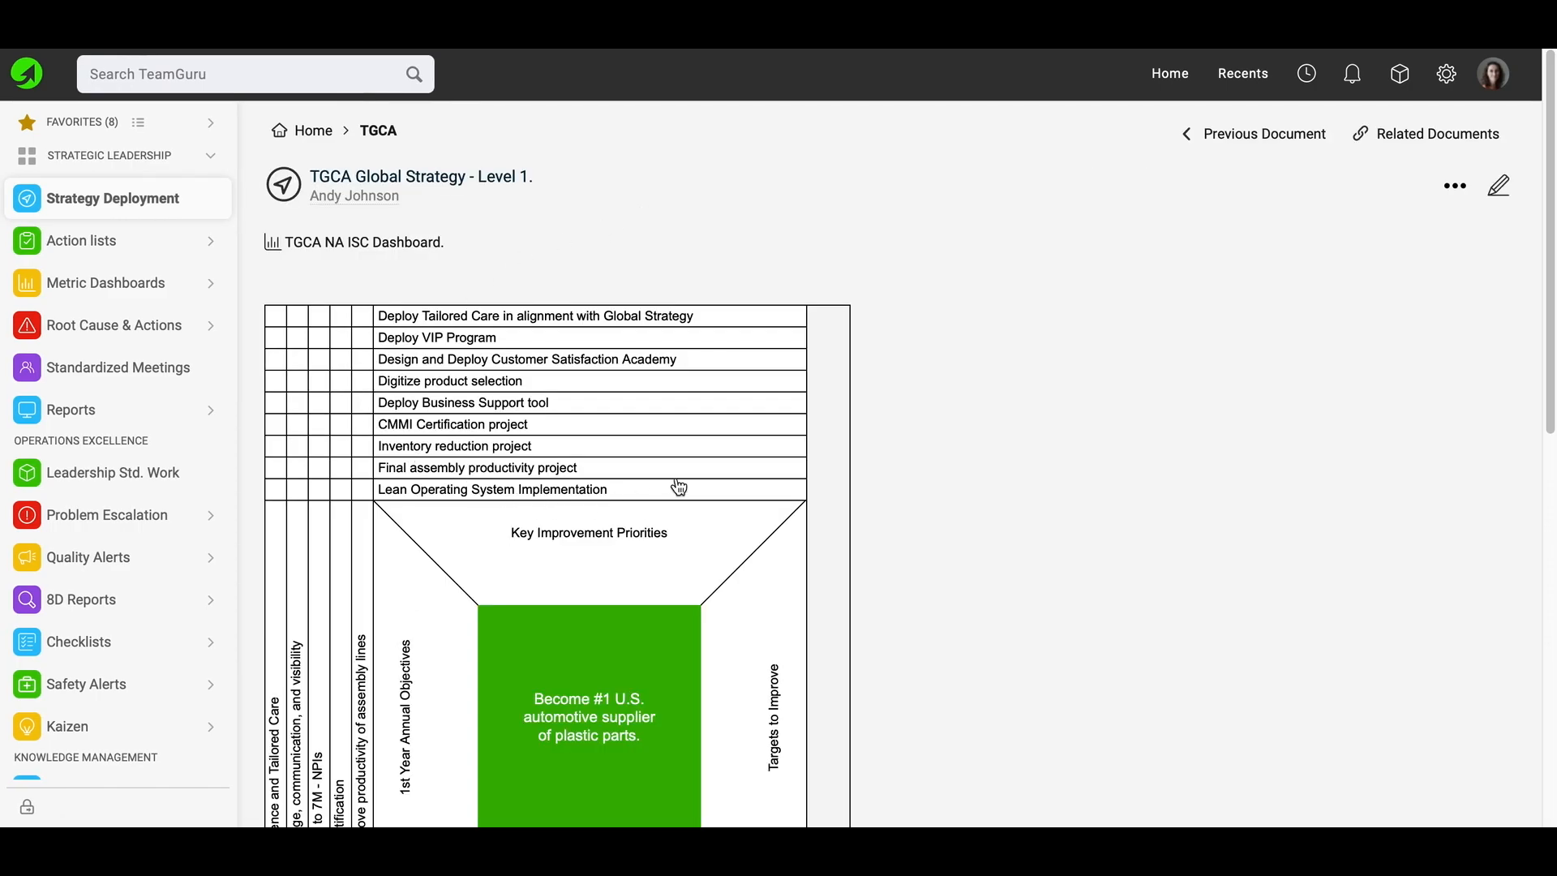
scroll(551, 317, "down", 5)
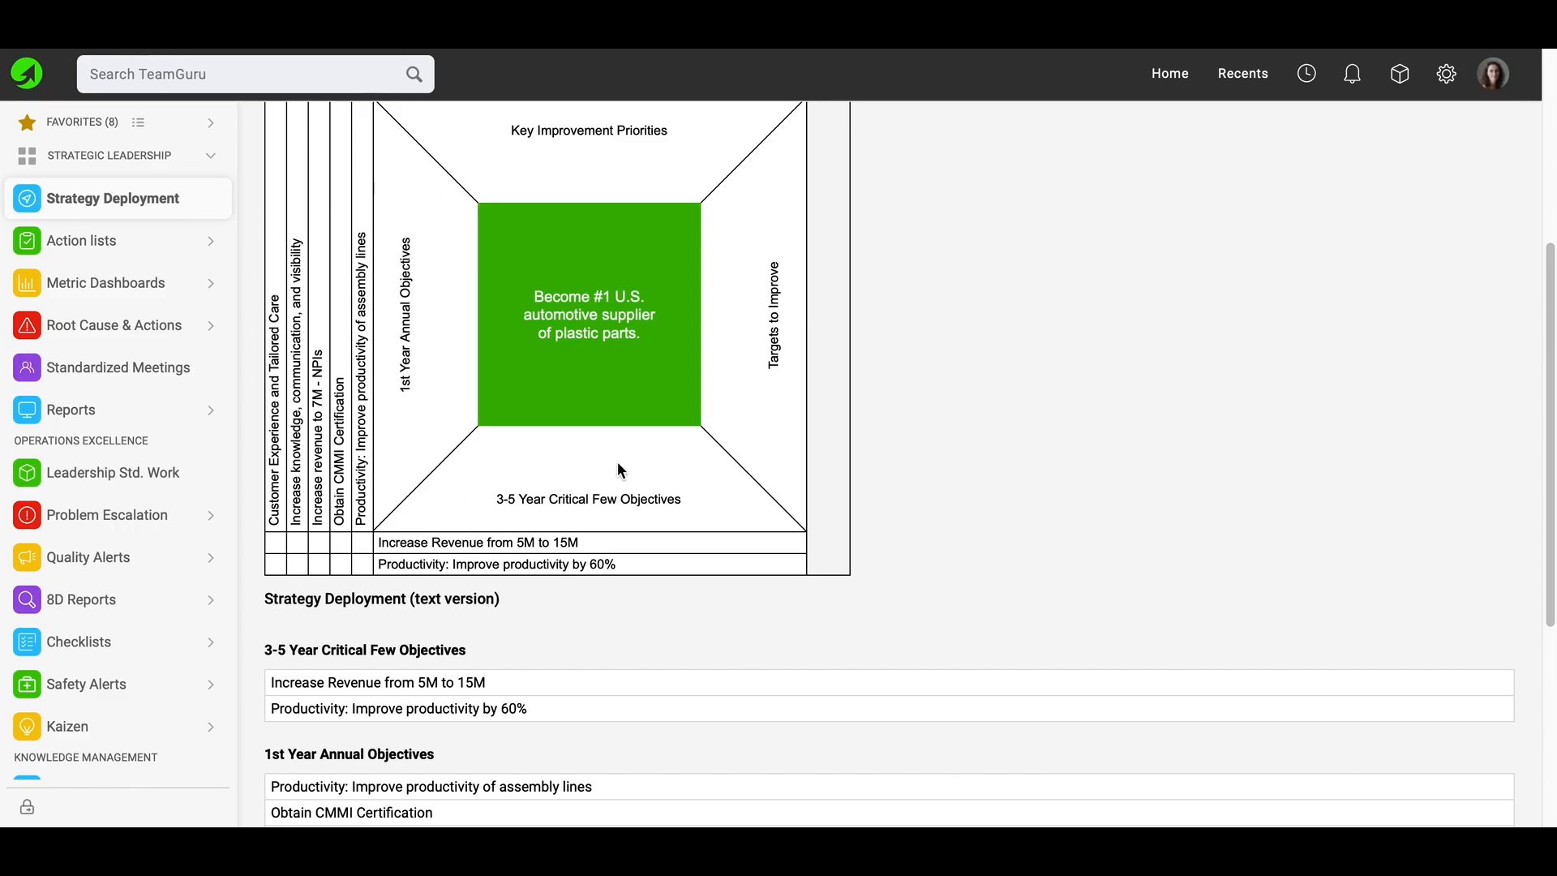
scroll(417, 515, "down", 5)
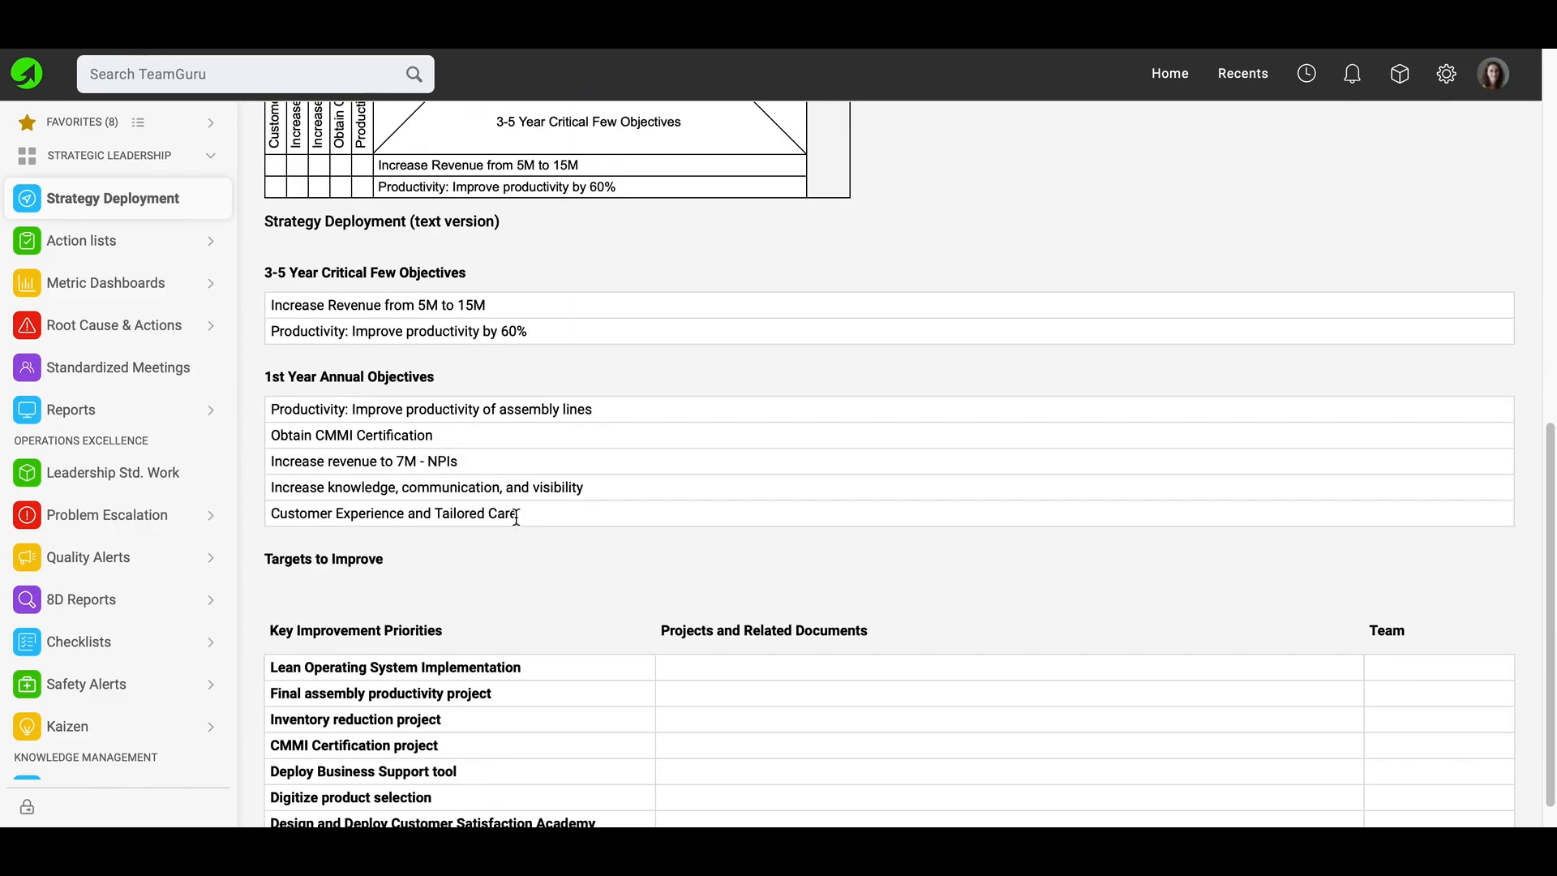
scroll(535, 546, "up", 8)
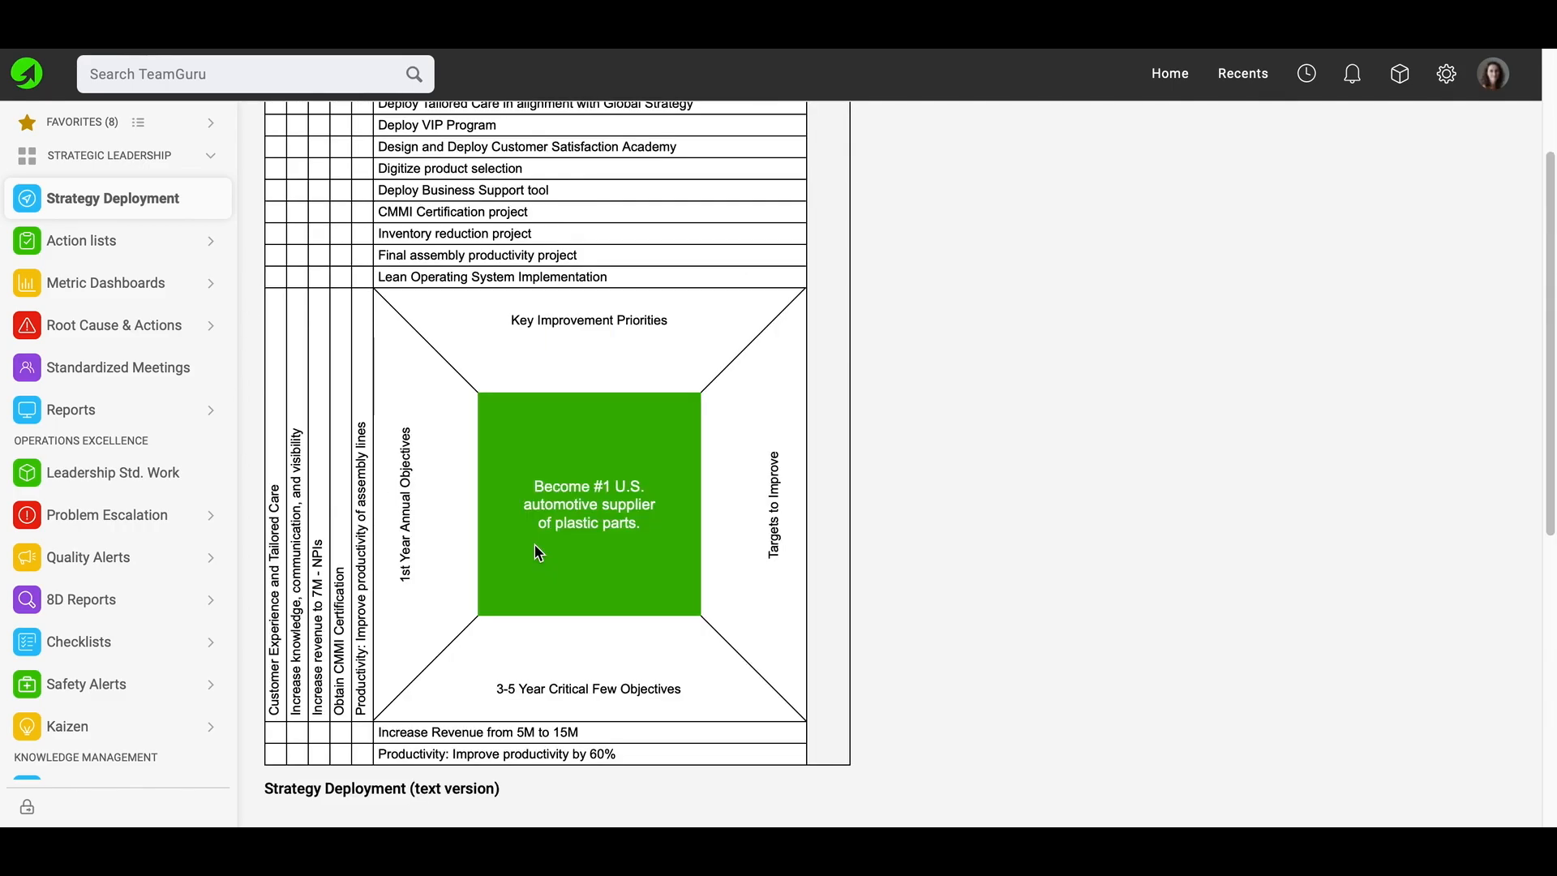
scroll(534, 544, "up", 3)
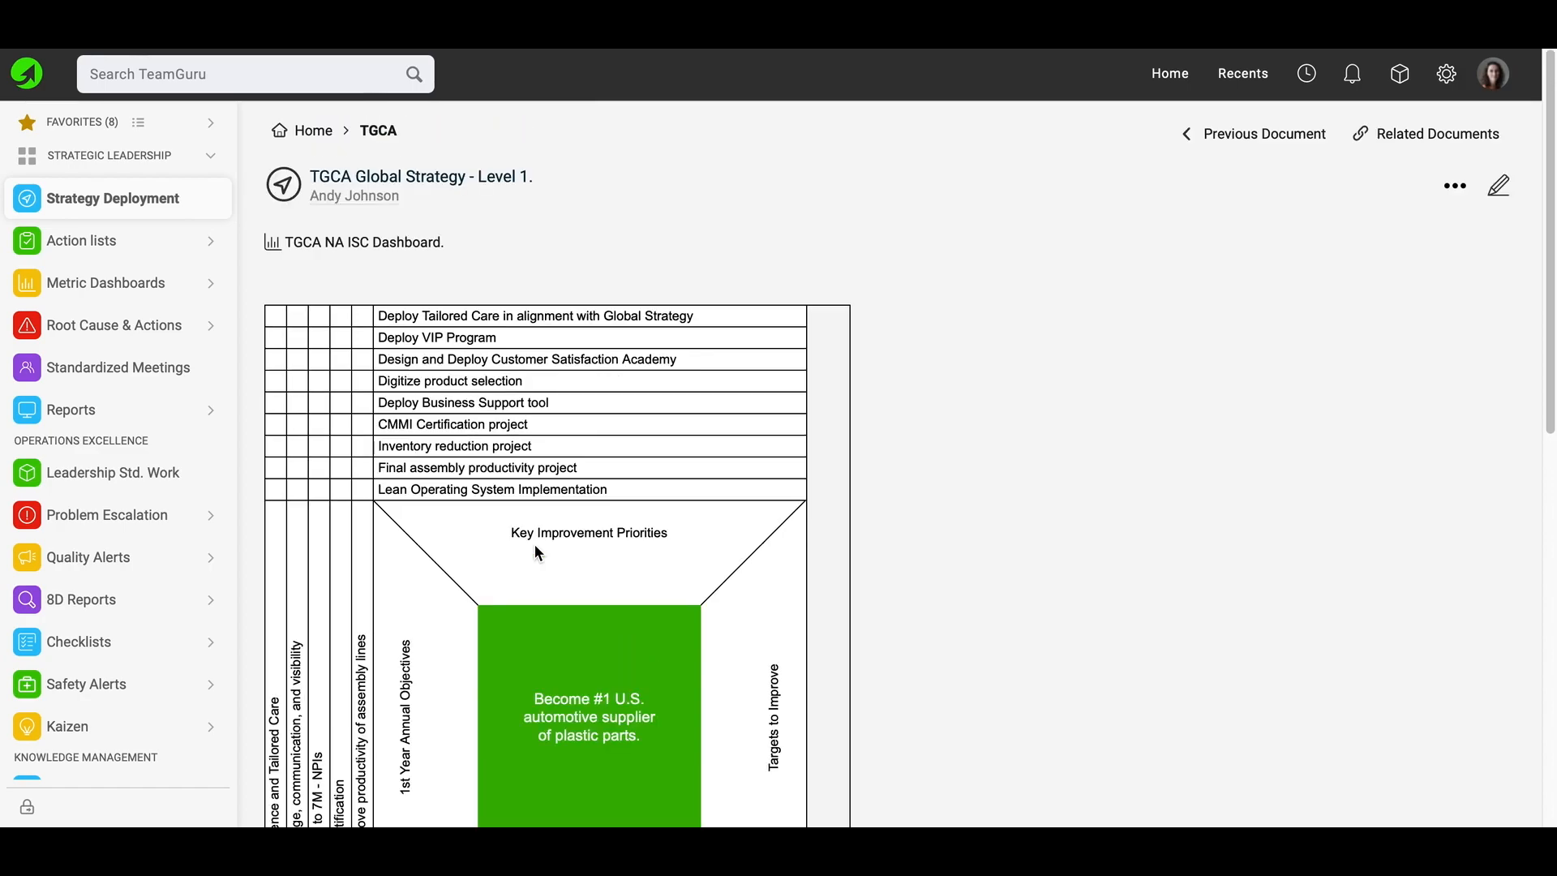
Edit the strategy again and link "Increase Revenue from 5M to 15M" to the annual objectives for assembly line productivity and "Increase revenue to 7M - NPIs".
left_click(1498, 194)
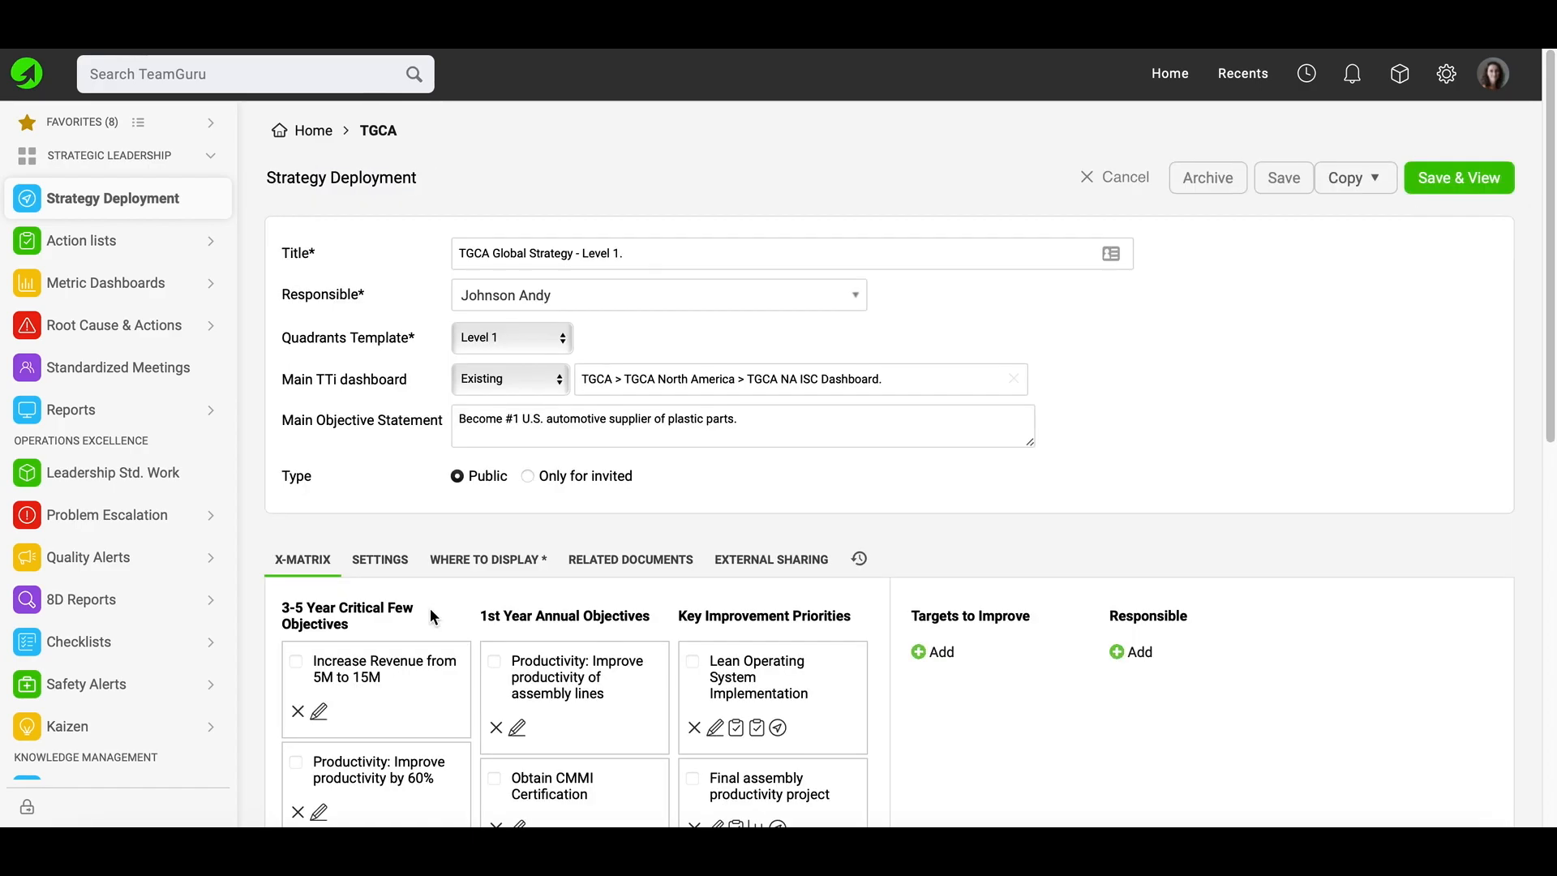
scroll(430, 610, "down", 1)
scroll(430, 615, "down", 1)
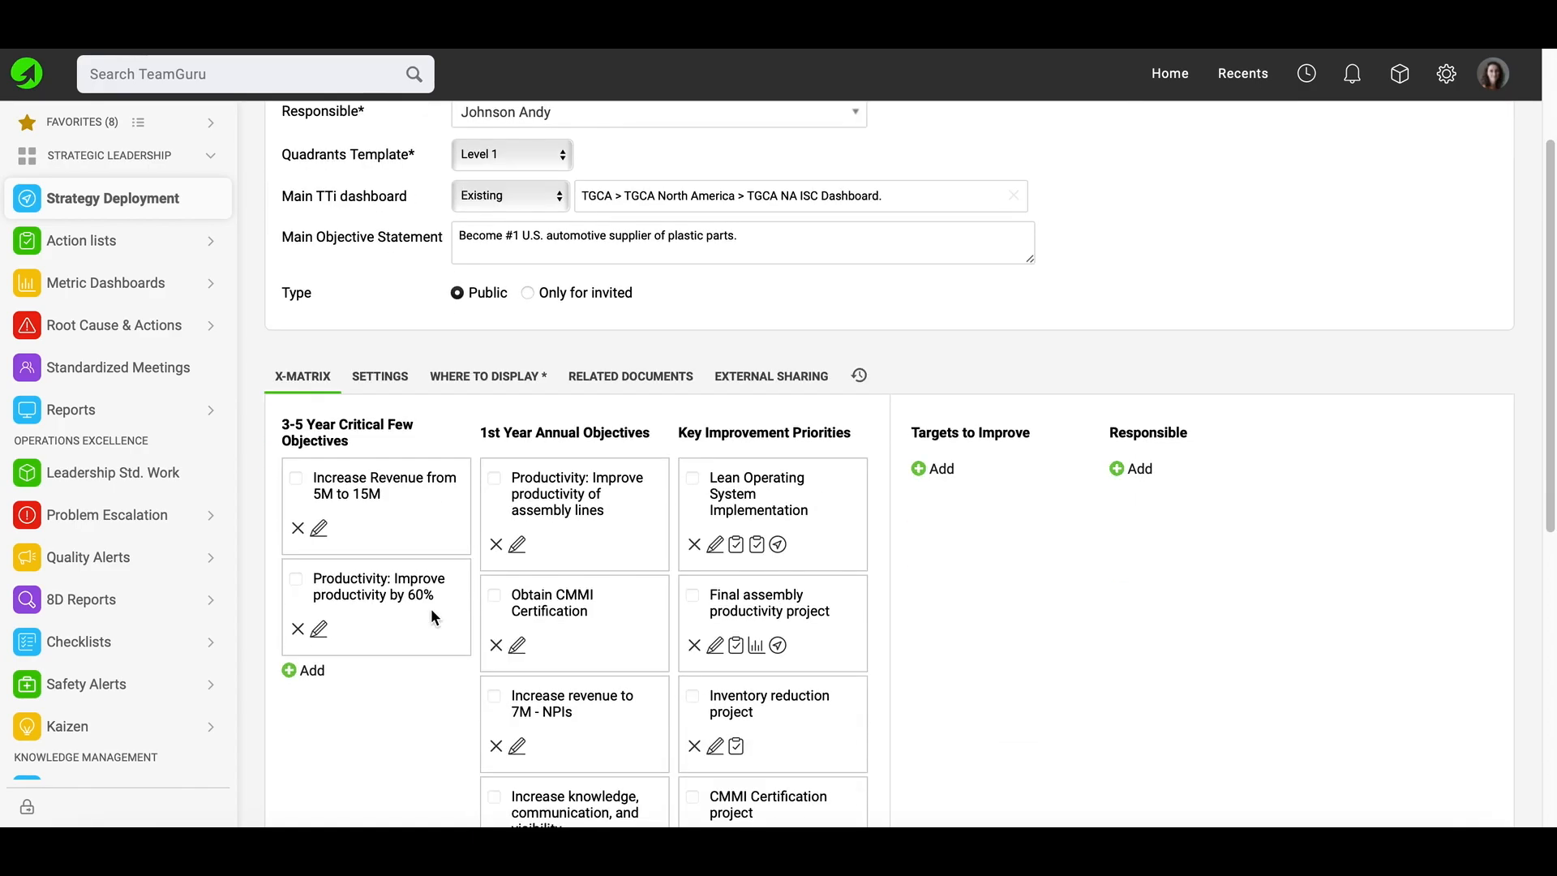
left_click(386, 519)
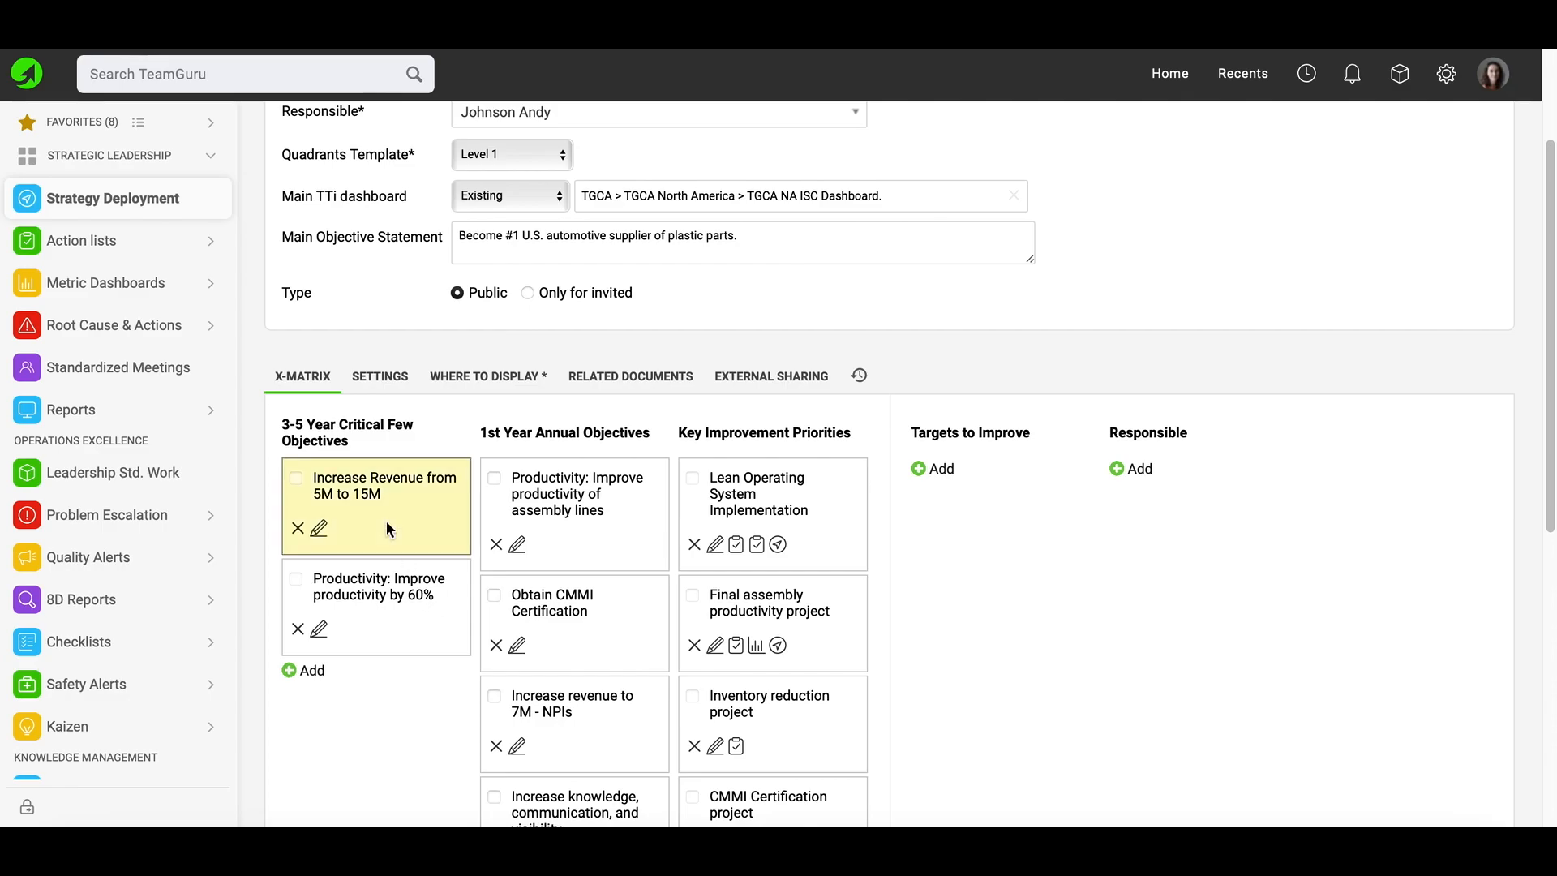
left_click(493, 480)
scroll(521, 551, "down", 1)
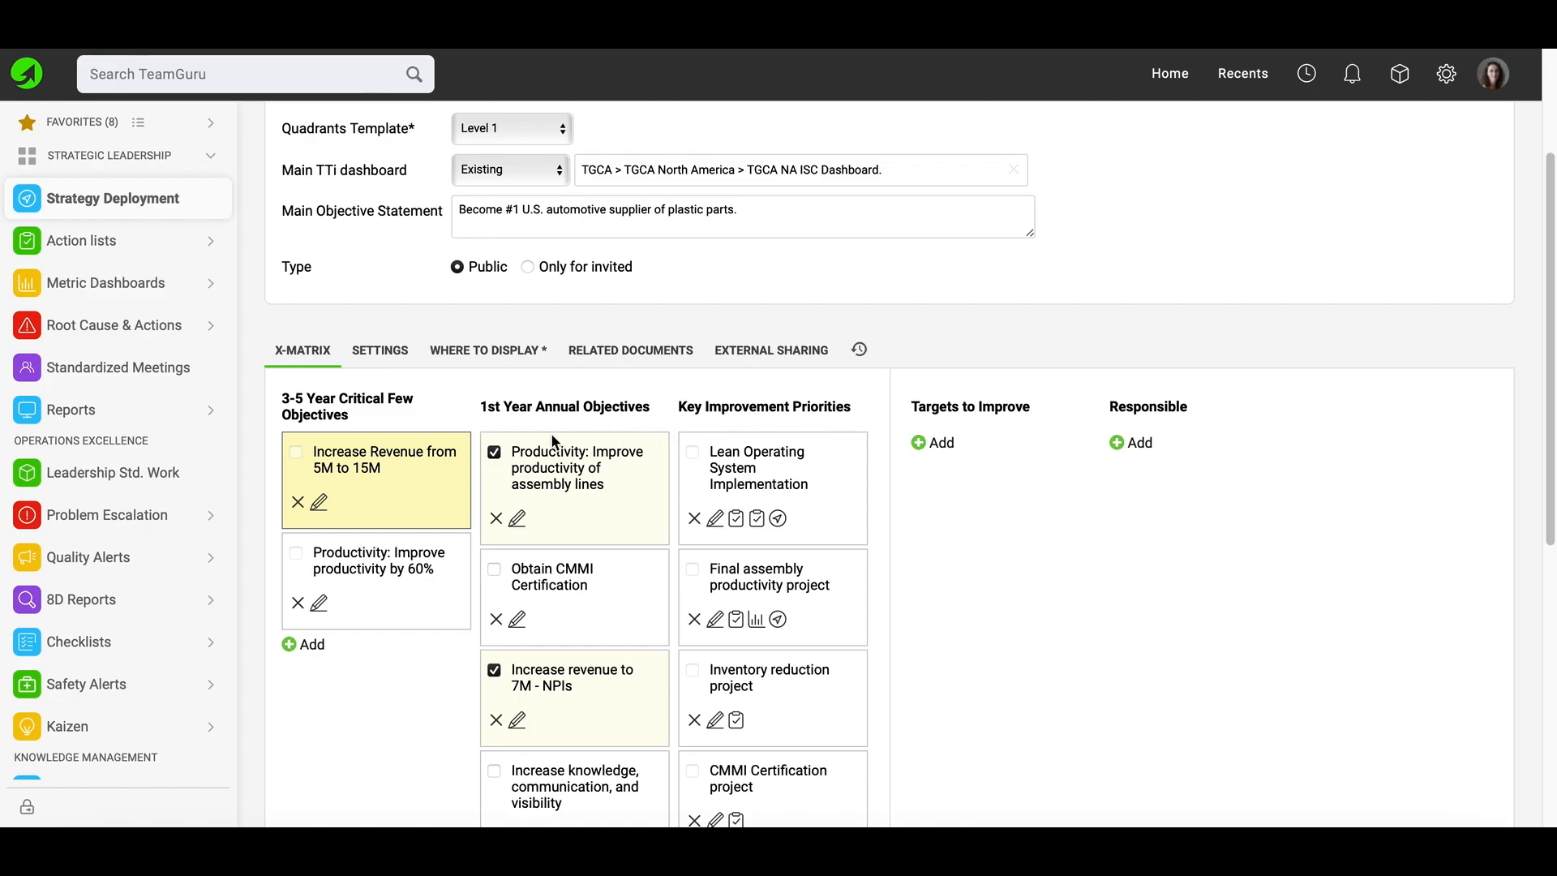
Link the annual objective "Productivity: Improve productivity of assembly lines" to the Final assembly productivity project and Inventory reduction project priorities.
left_click(560, 470)
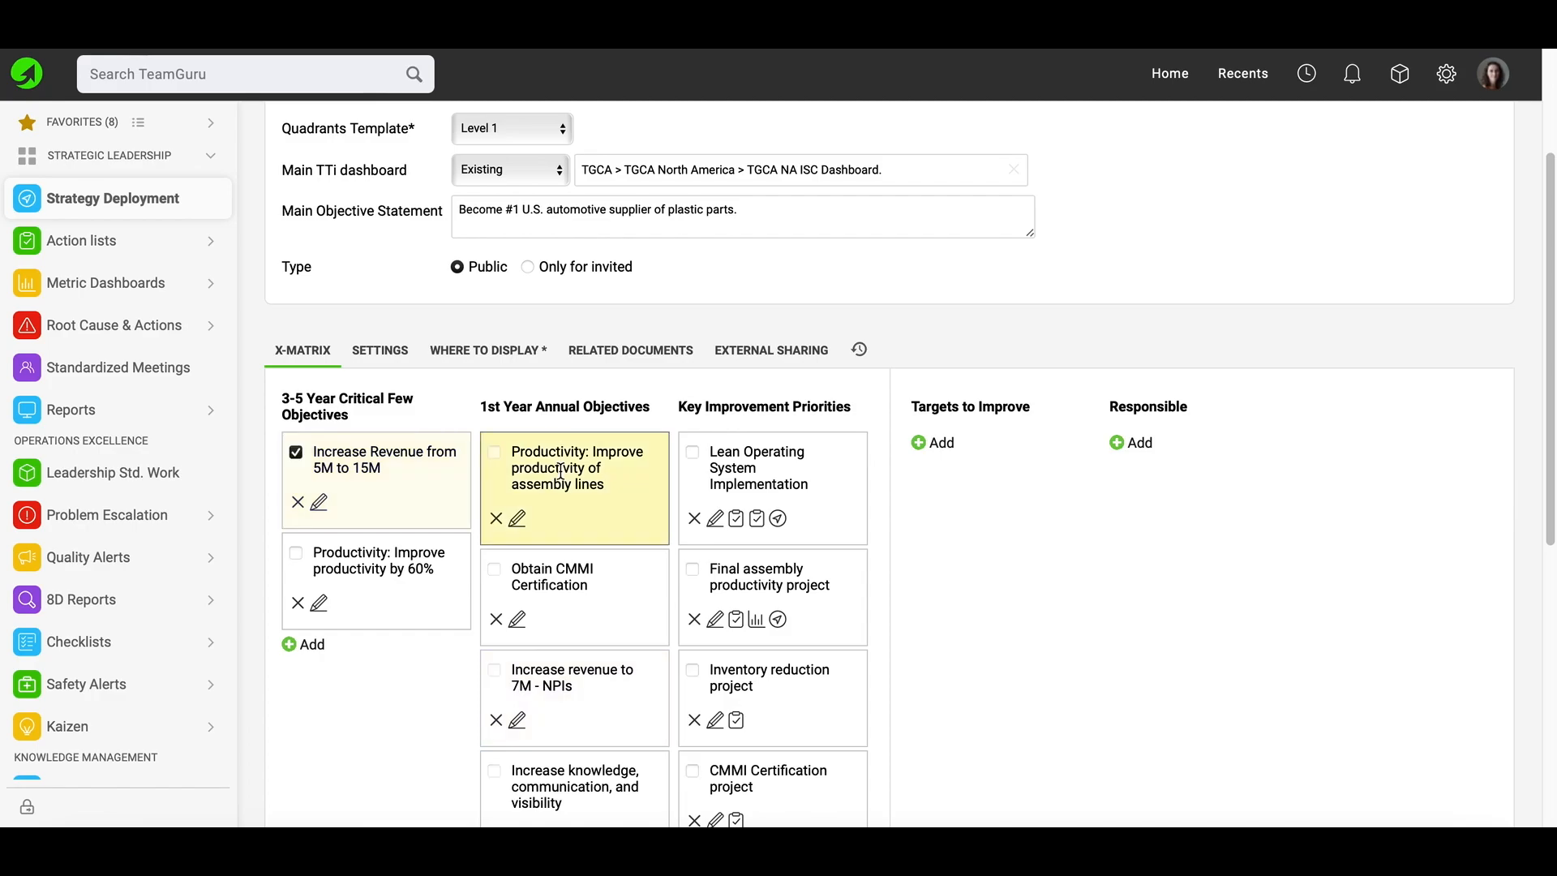
left_click(693, 569)
scroll(717, 625, "down", 1)
left_click(692, 570)
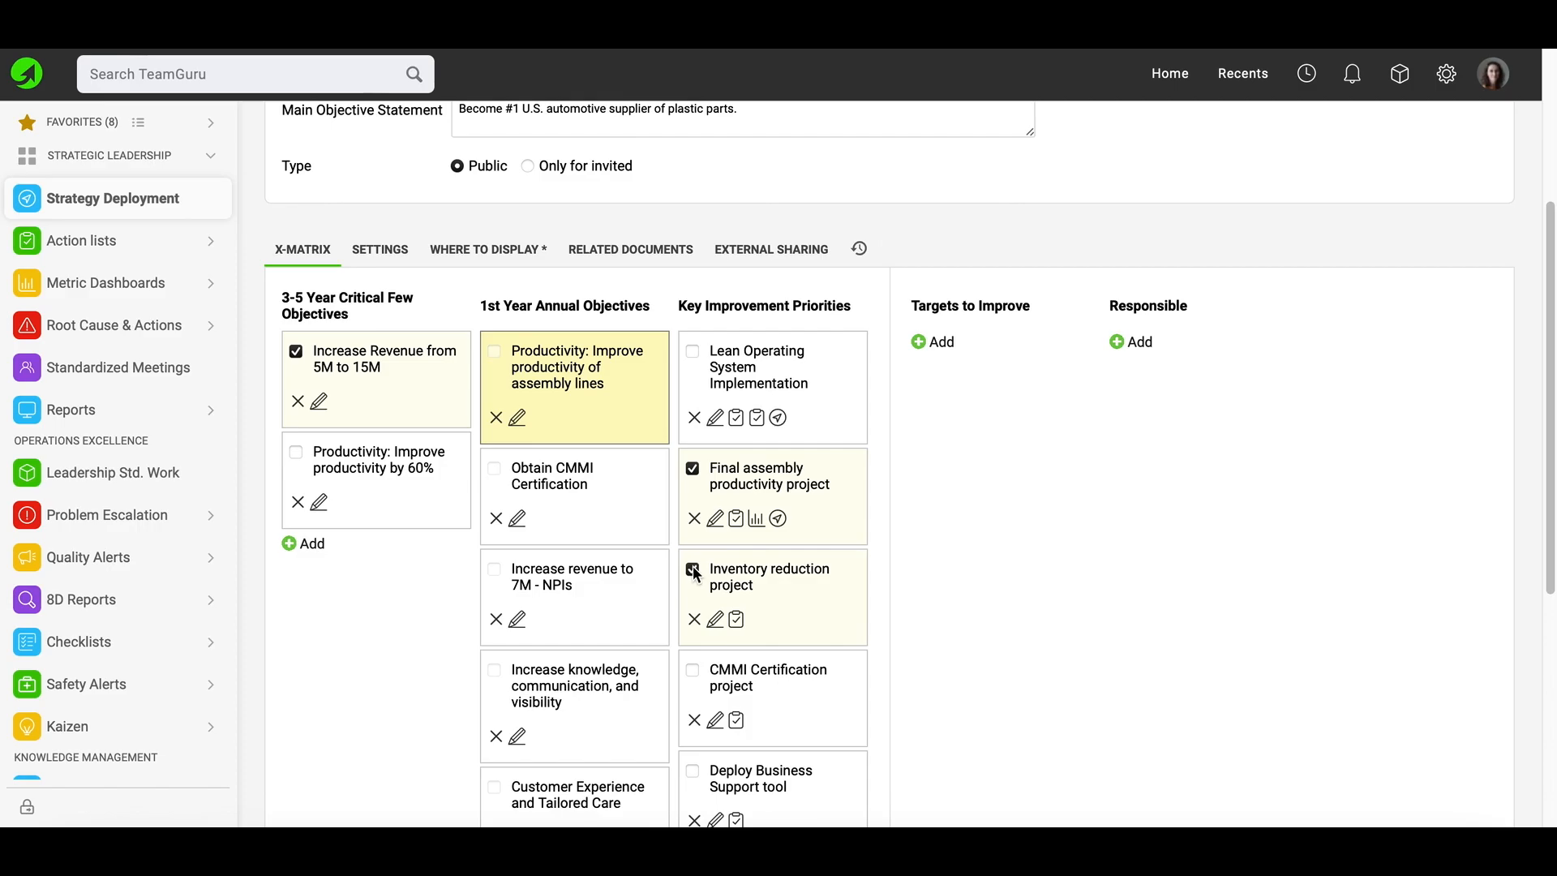
Link Lean Operating System Implementation to the annual objectives "Obtain CMMI Certification", "Increase revenue to 7M - NPIs" and "Increase knowledge, communication, and visibility".
left_click(766, 403)
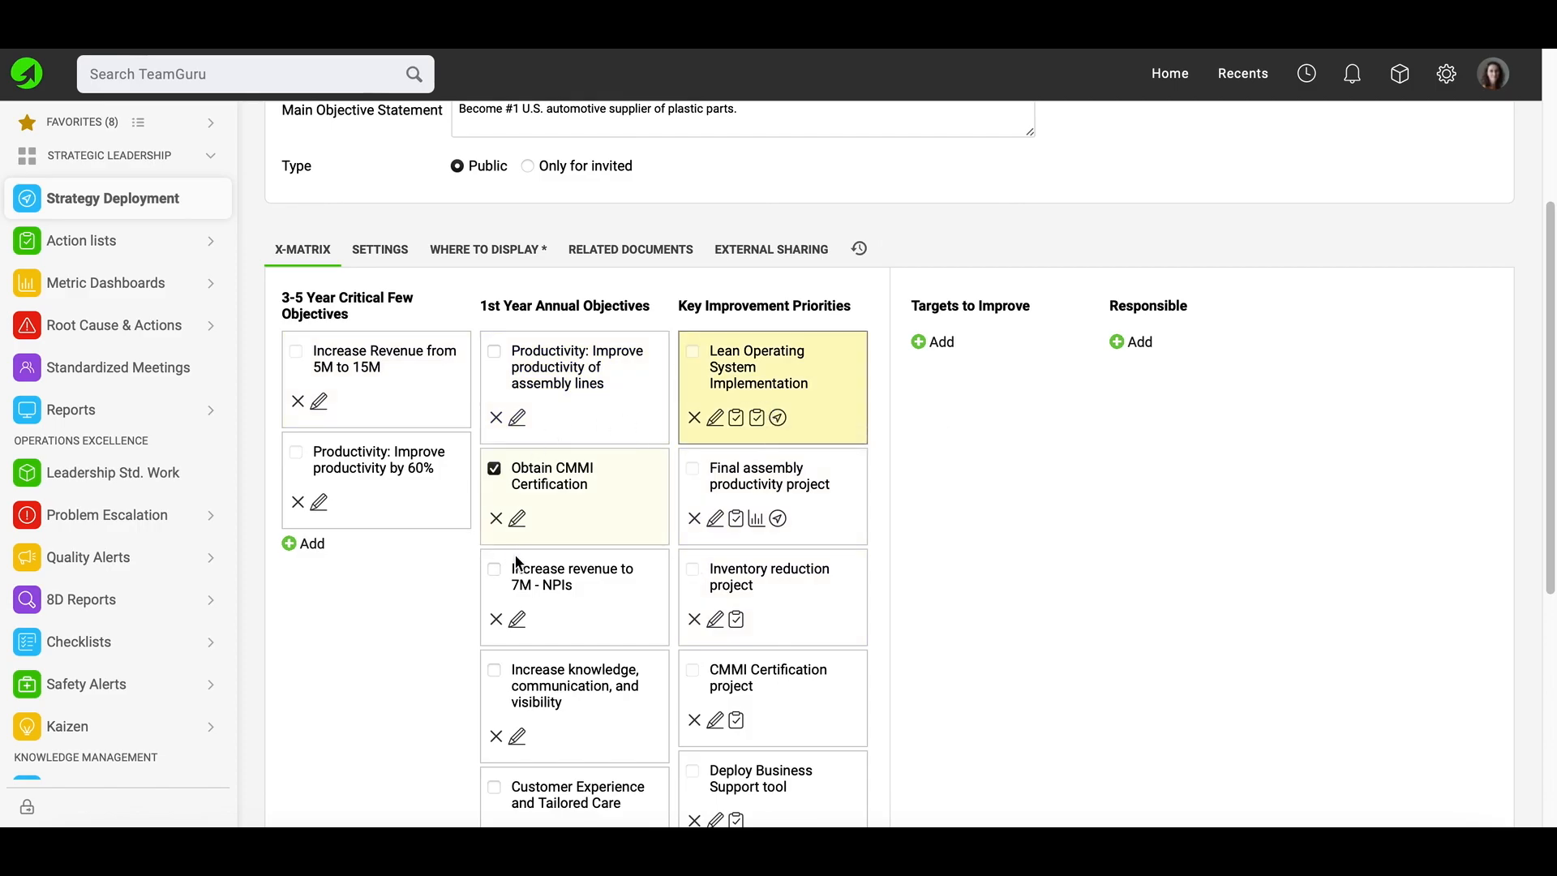
left_click(494, 569)
left_click(494, 670)
Save the linked strategy and highlight the items related to "Increase Revenue from 5M to 15M" in the X-matrix.
scroll(1134, 578, "up", 4)
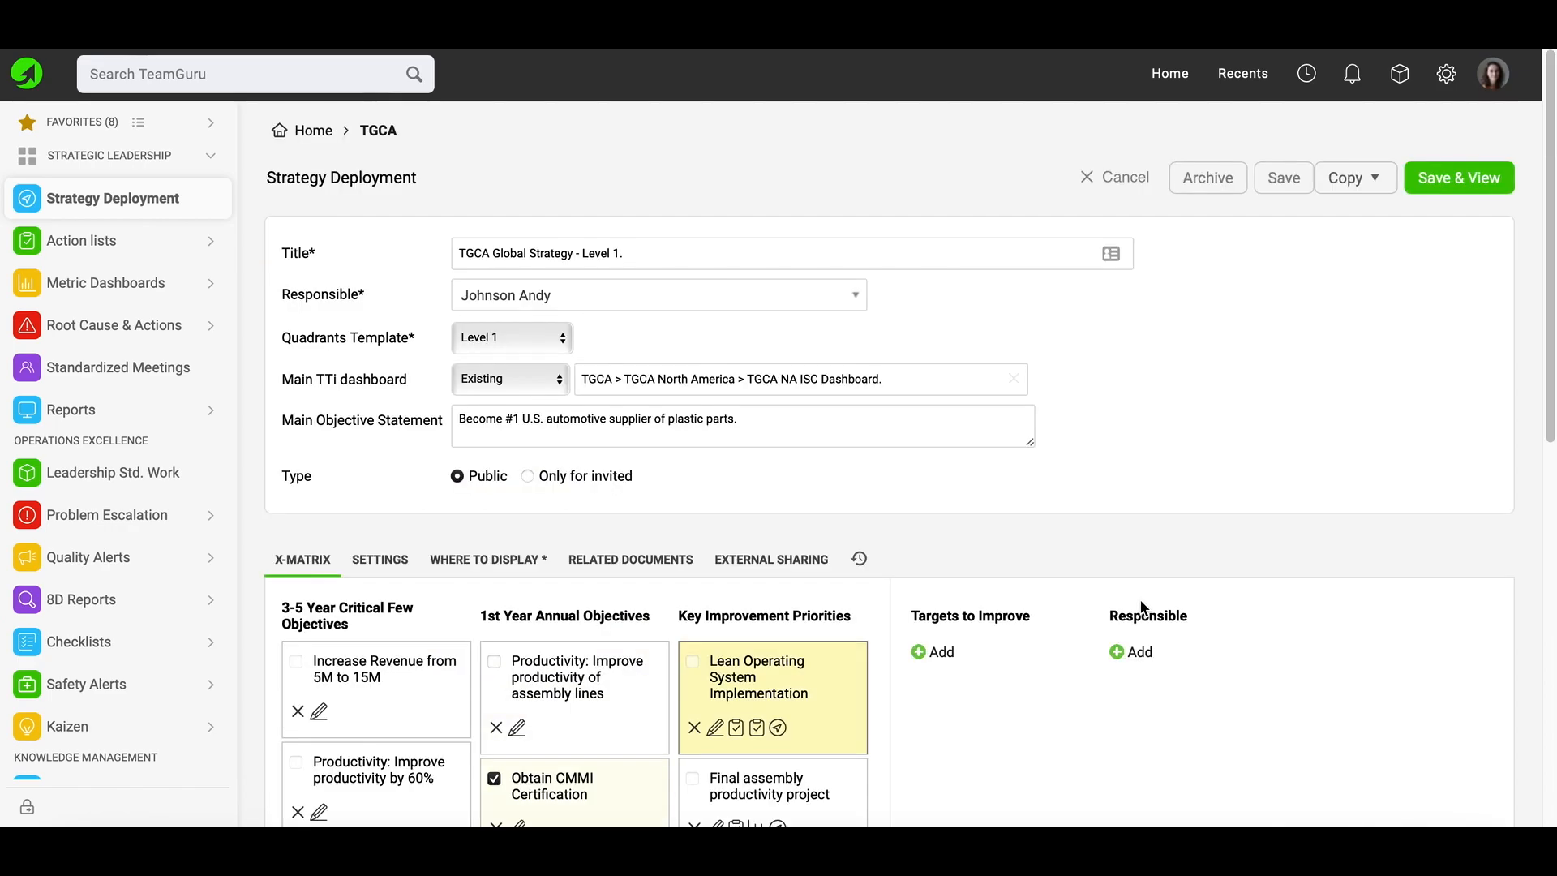
left_click(1438, 180)
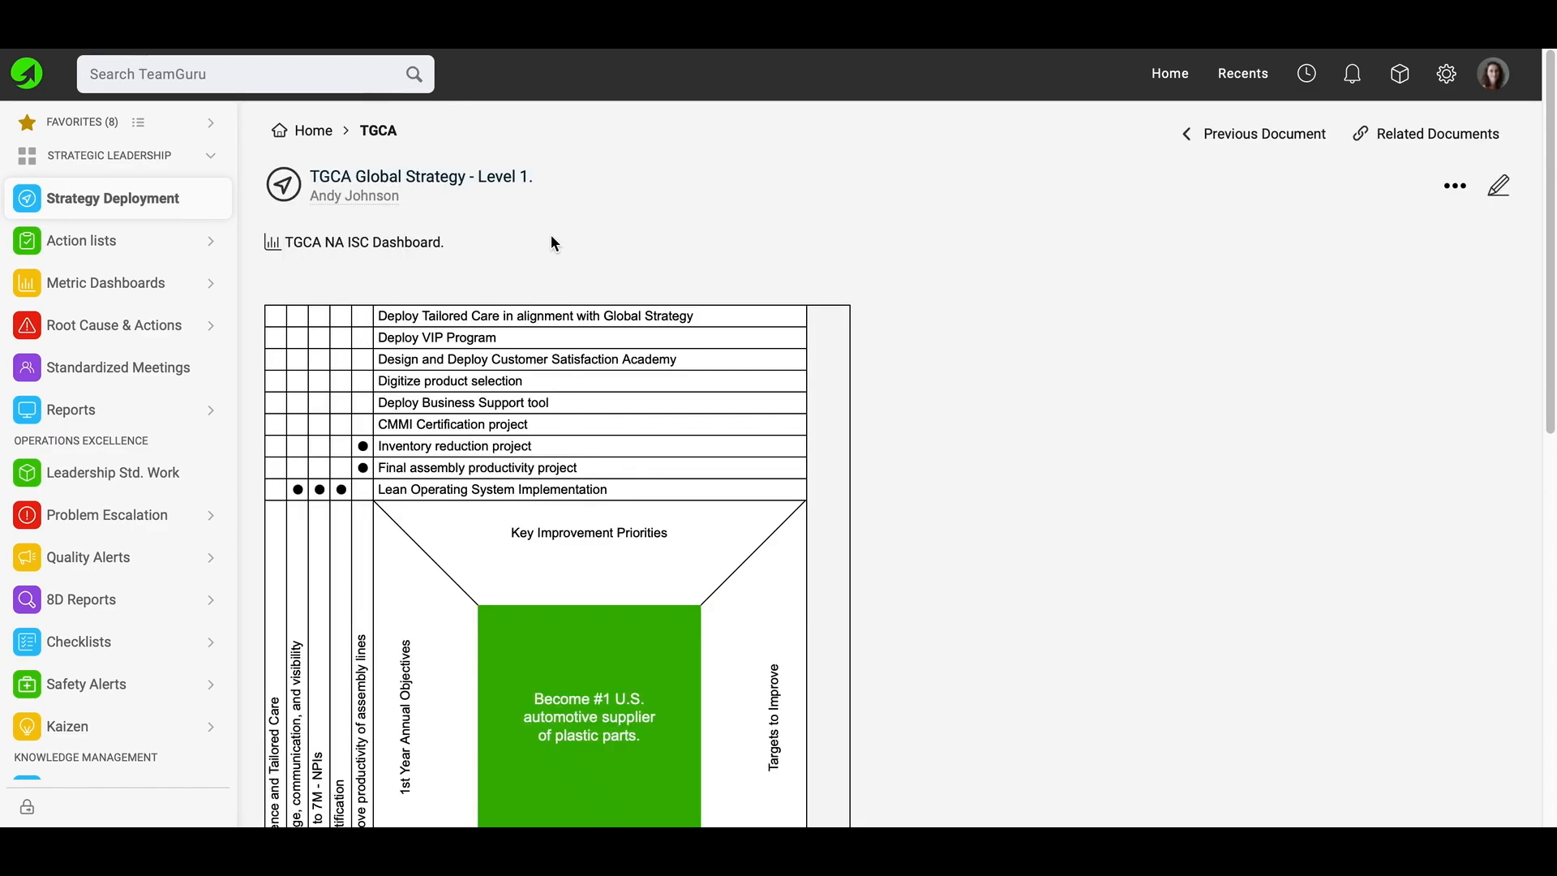
scroll(458, 247, "down", 3)
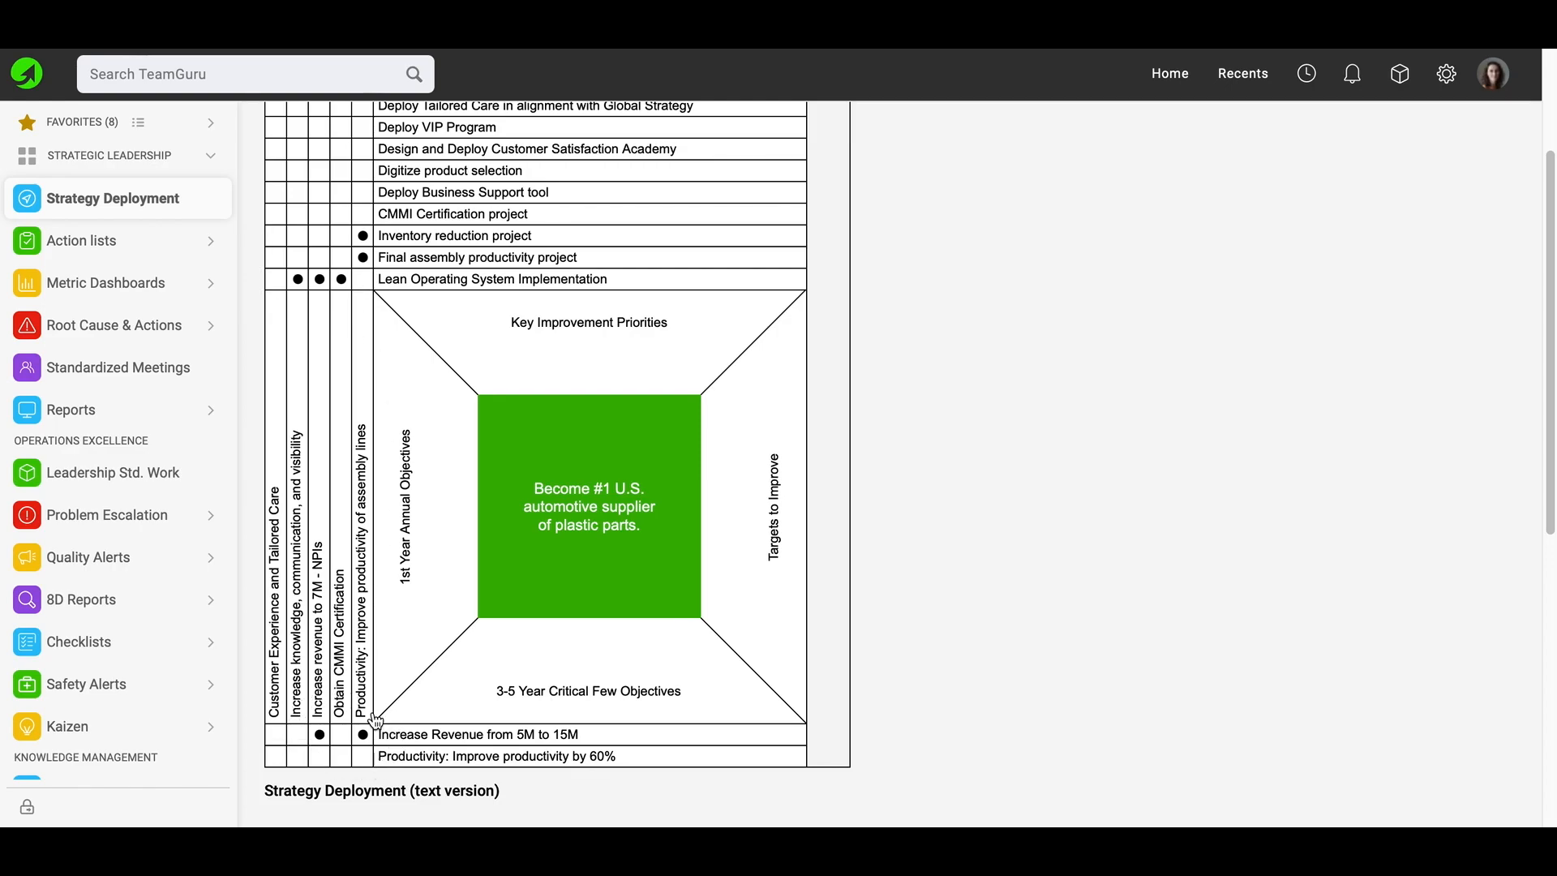
left_click(425, 742)
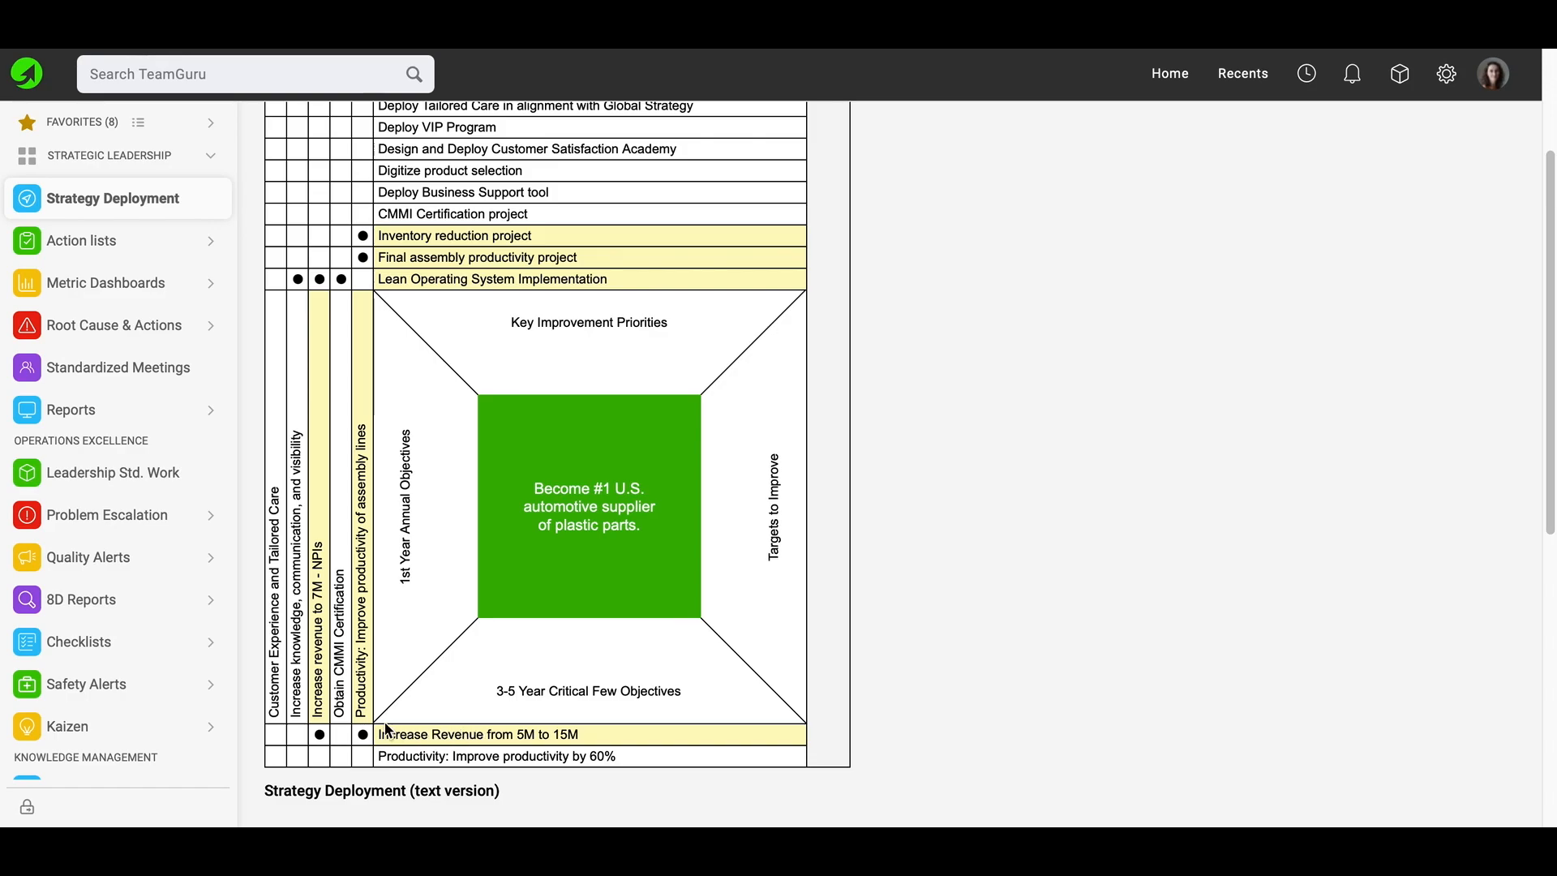
Filter the X-matrix to show only the highlighted items, review them, and clear the filter.
scroll(375, 722, "up", 5)
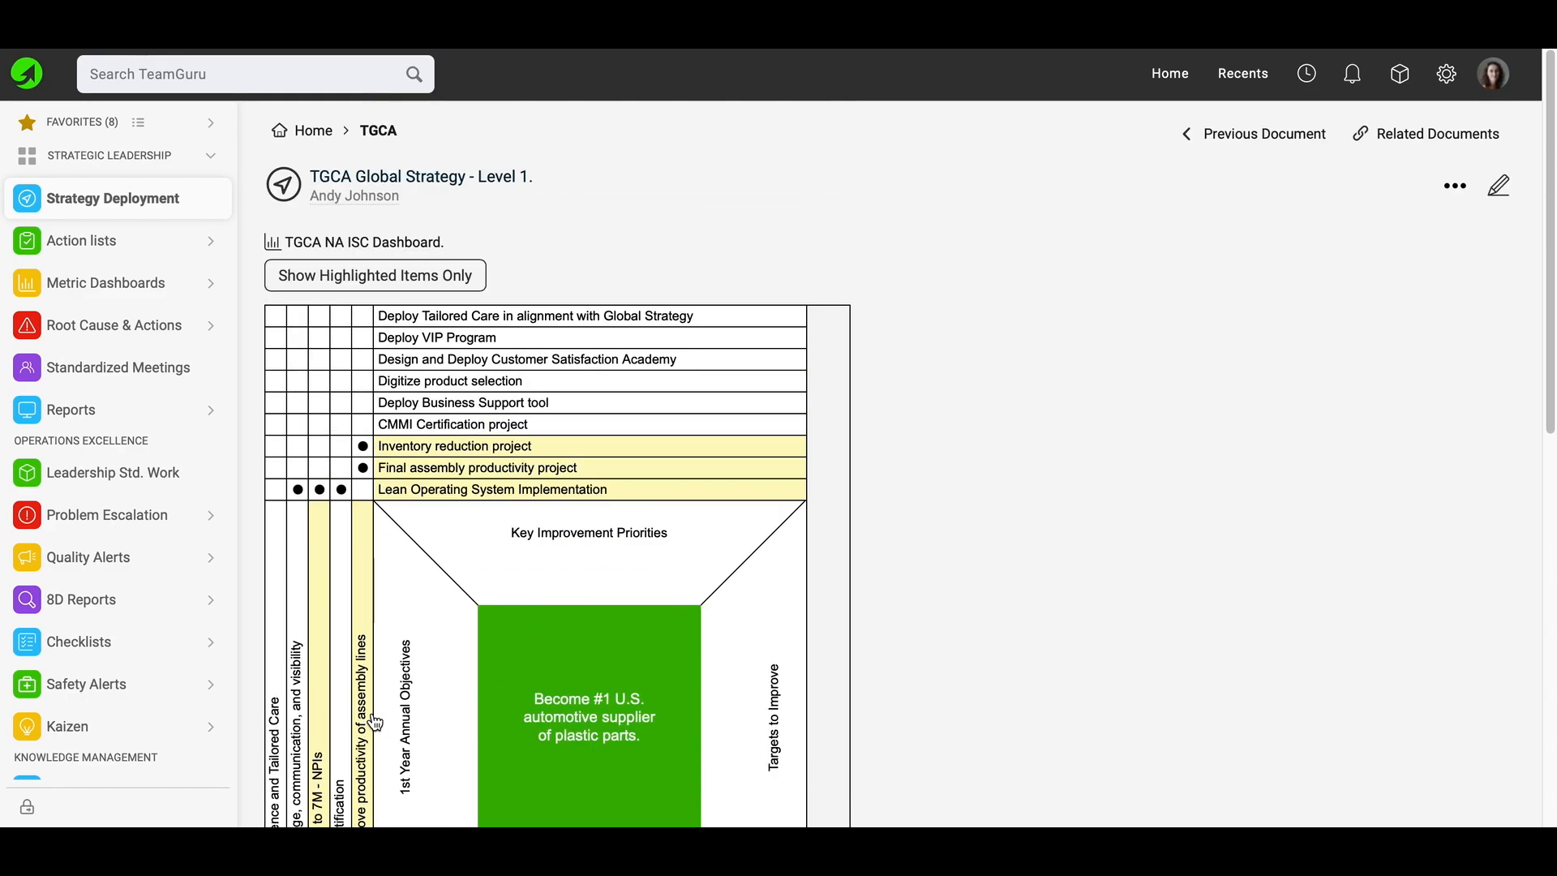
left_click(416, 279)
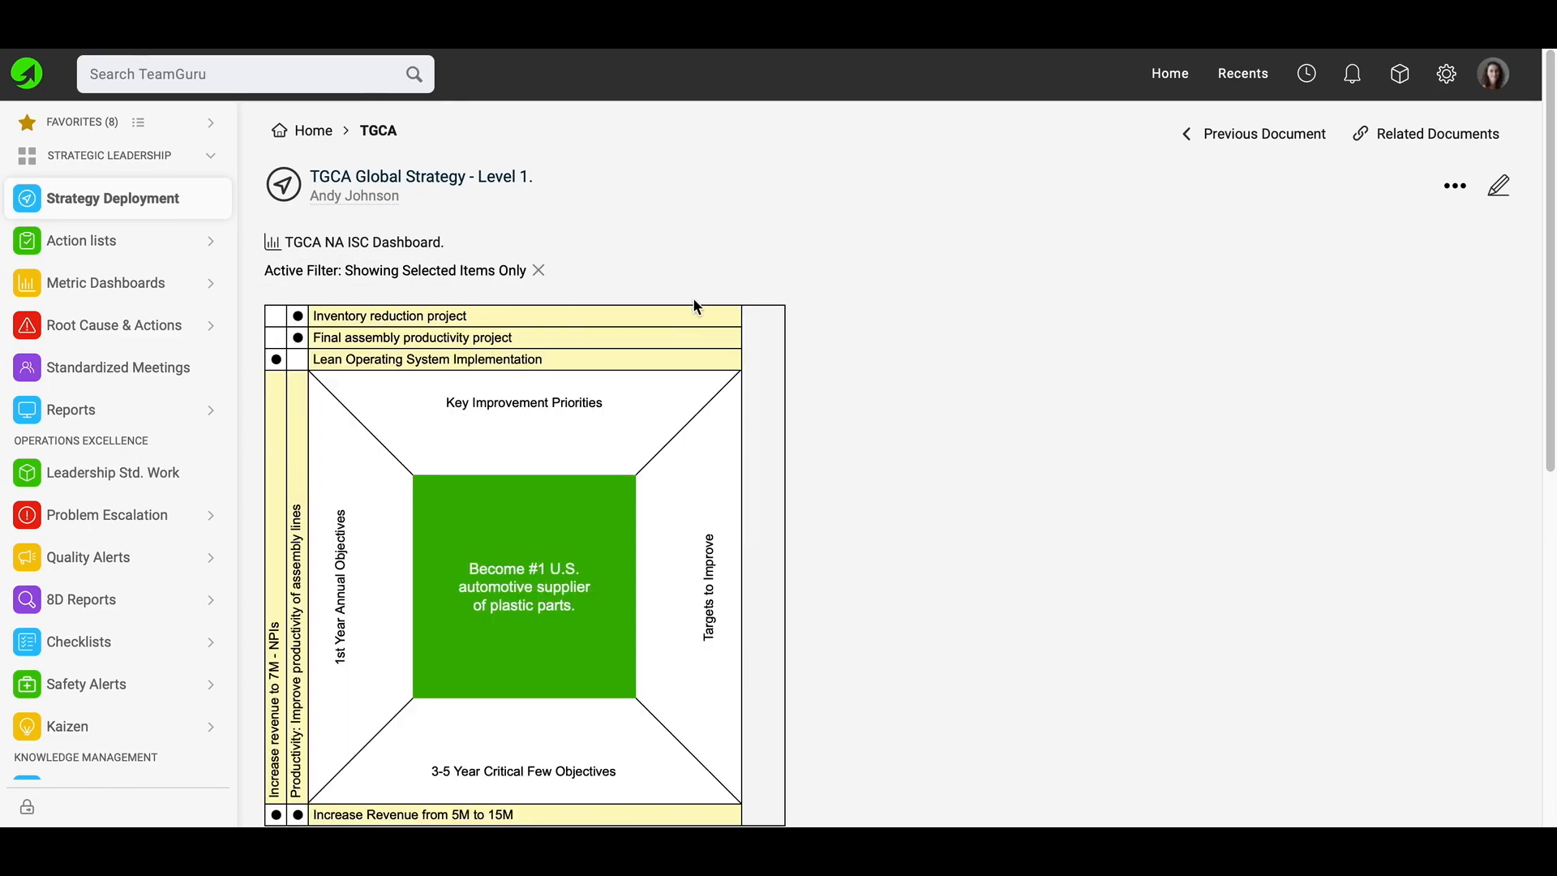
scroll(786, 288, "down", 1)
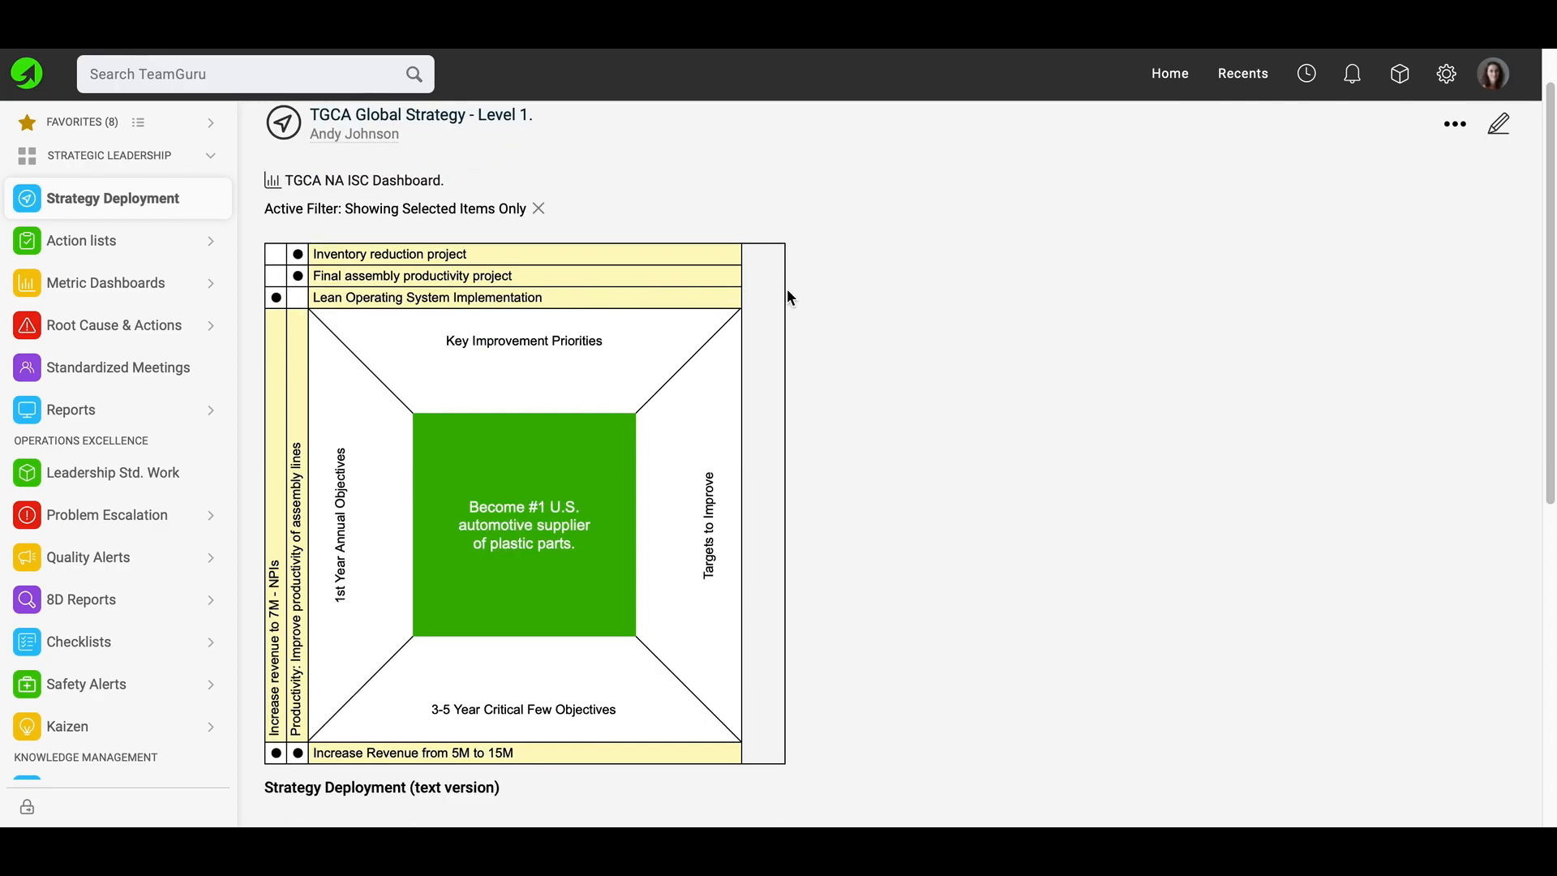
scroll(787, 289, "up", 1)
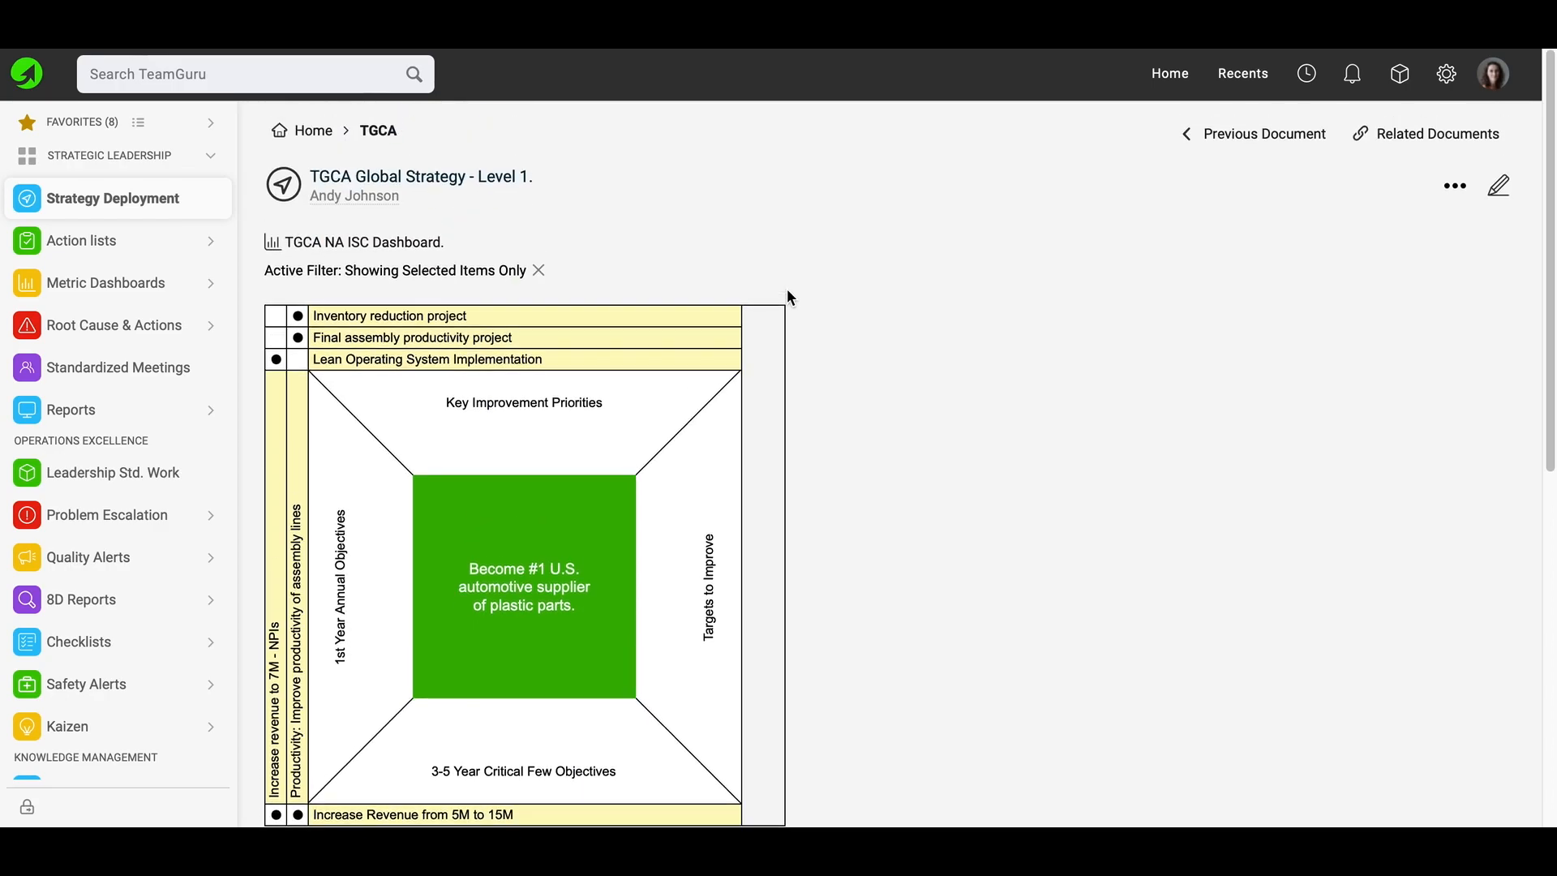
left_click(538, 272)
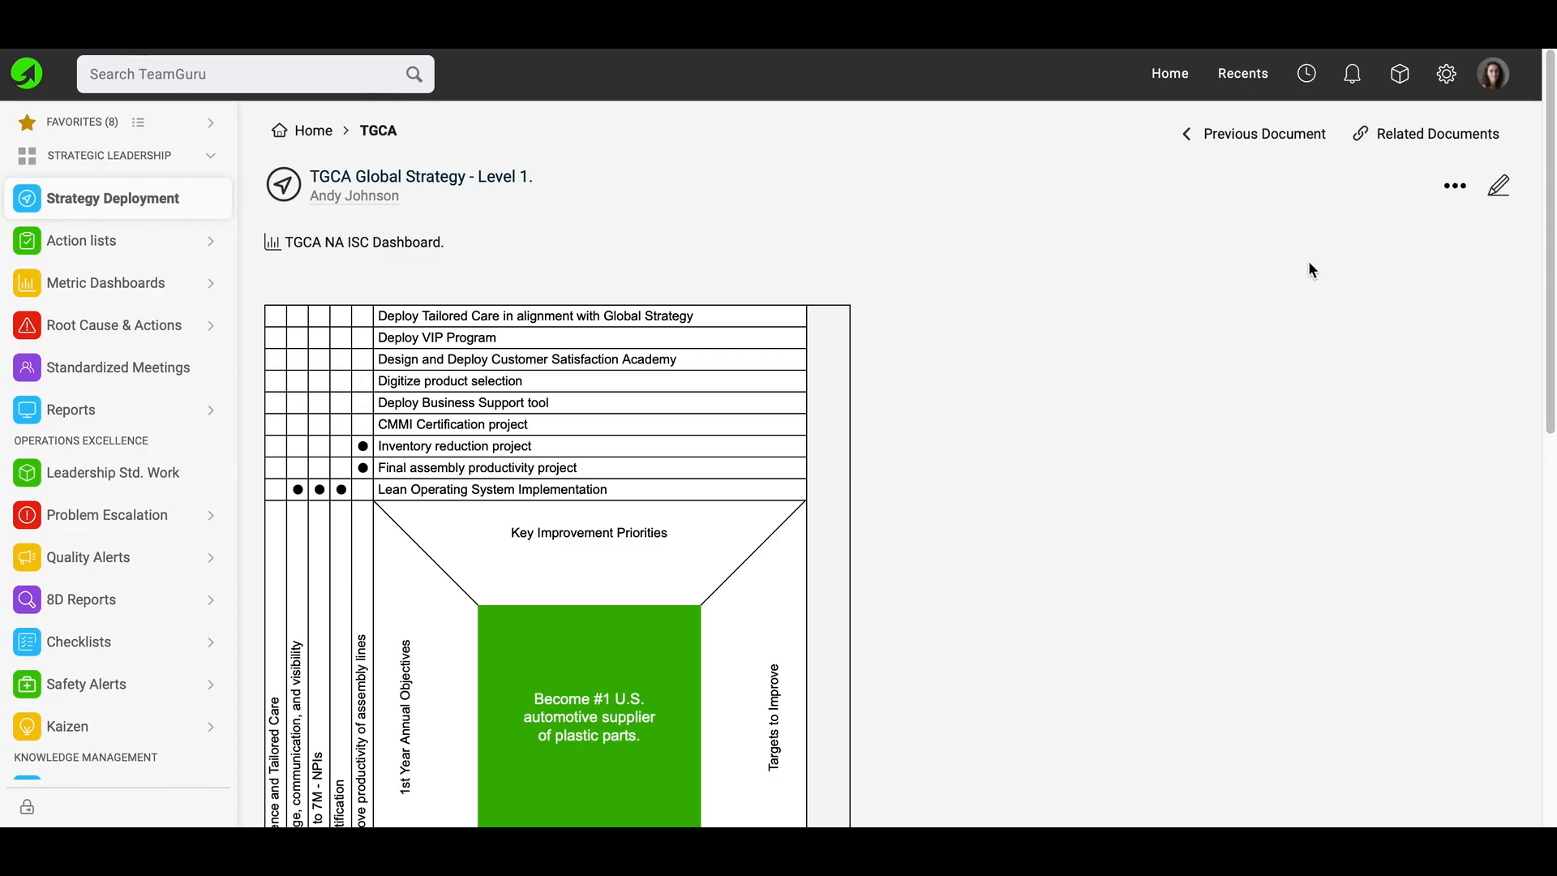
Edit the Lean Operating System Implementation priority and link the action lists "A3 - Deploy Business Support tool" and "A3 - 2022 TGCA NA Strategy - OPS - Inventory Reduction".
left_click(1498, 191)
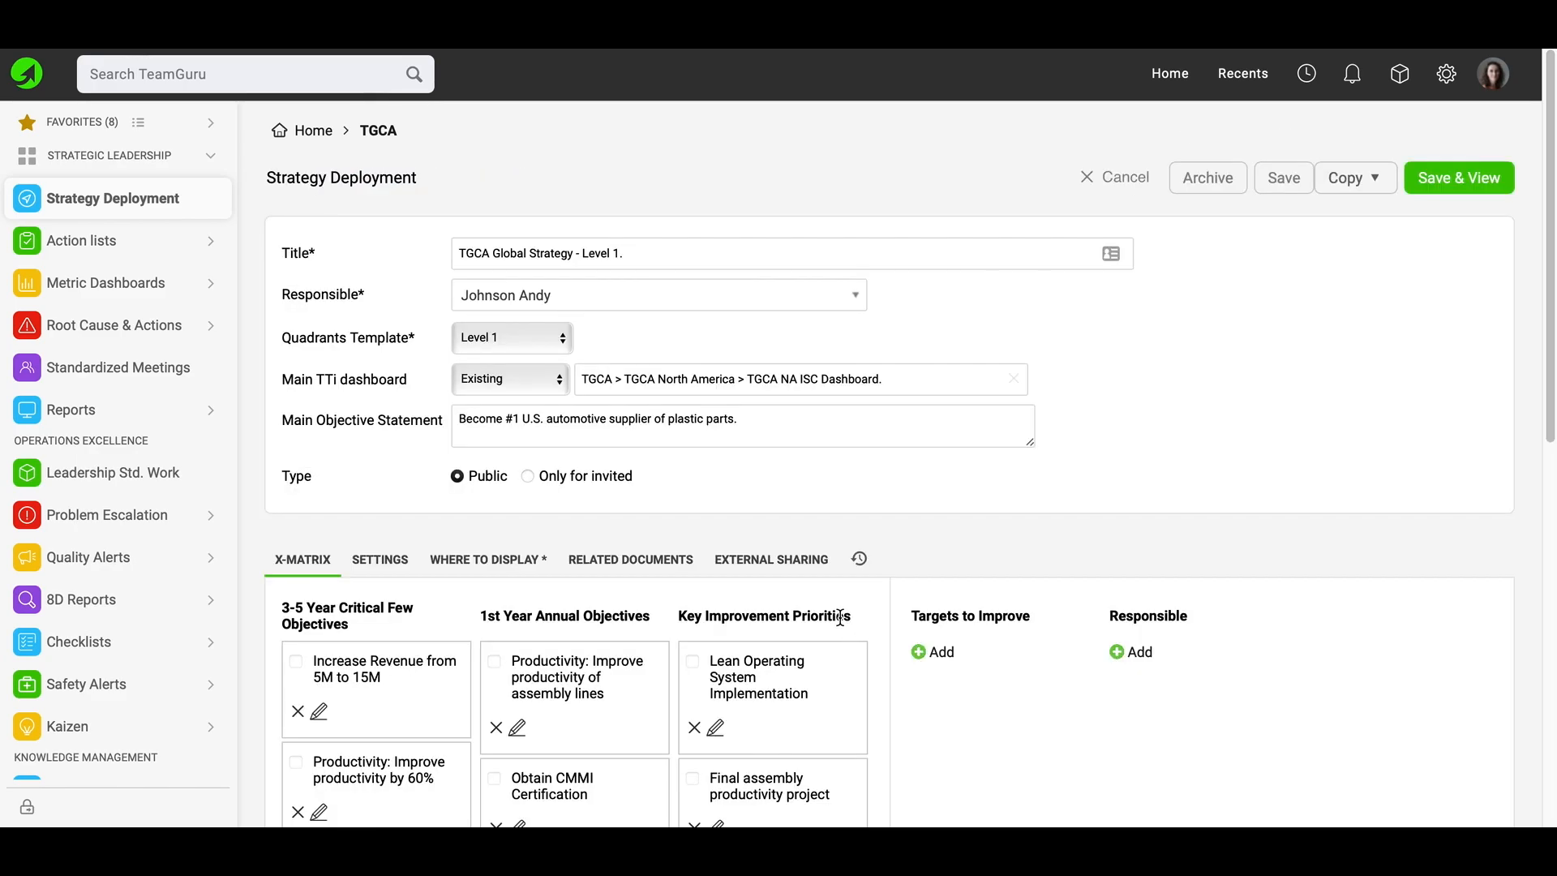
left_click(715, 730)
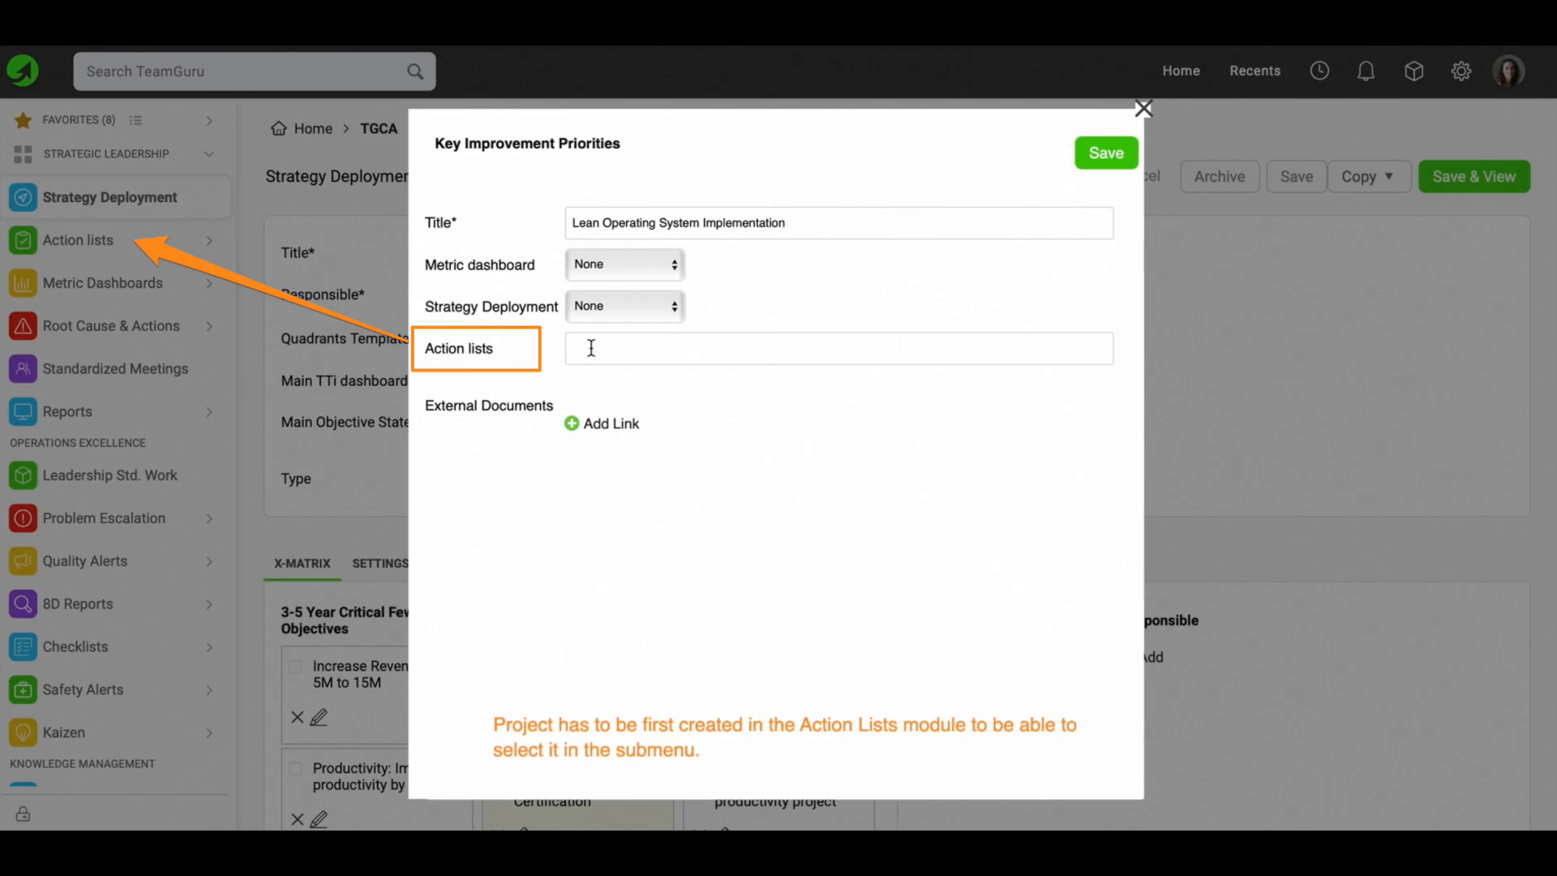
left_click(621, 265)
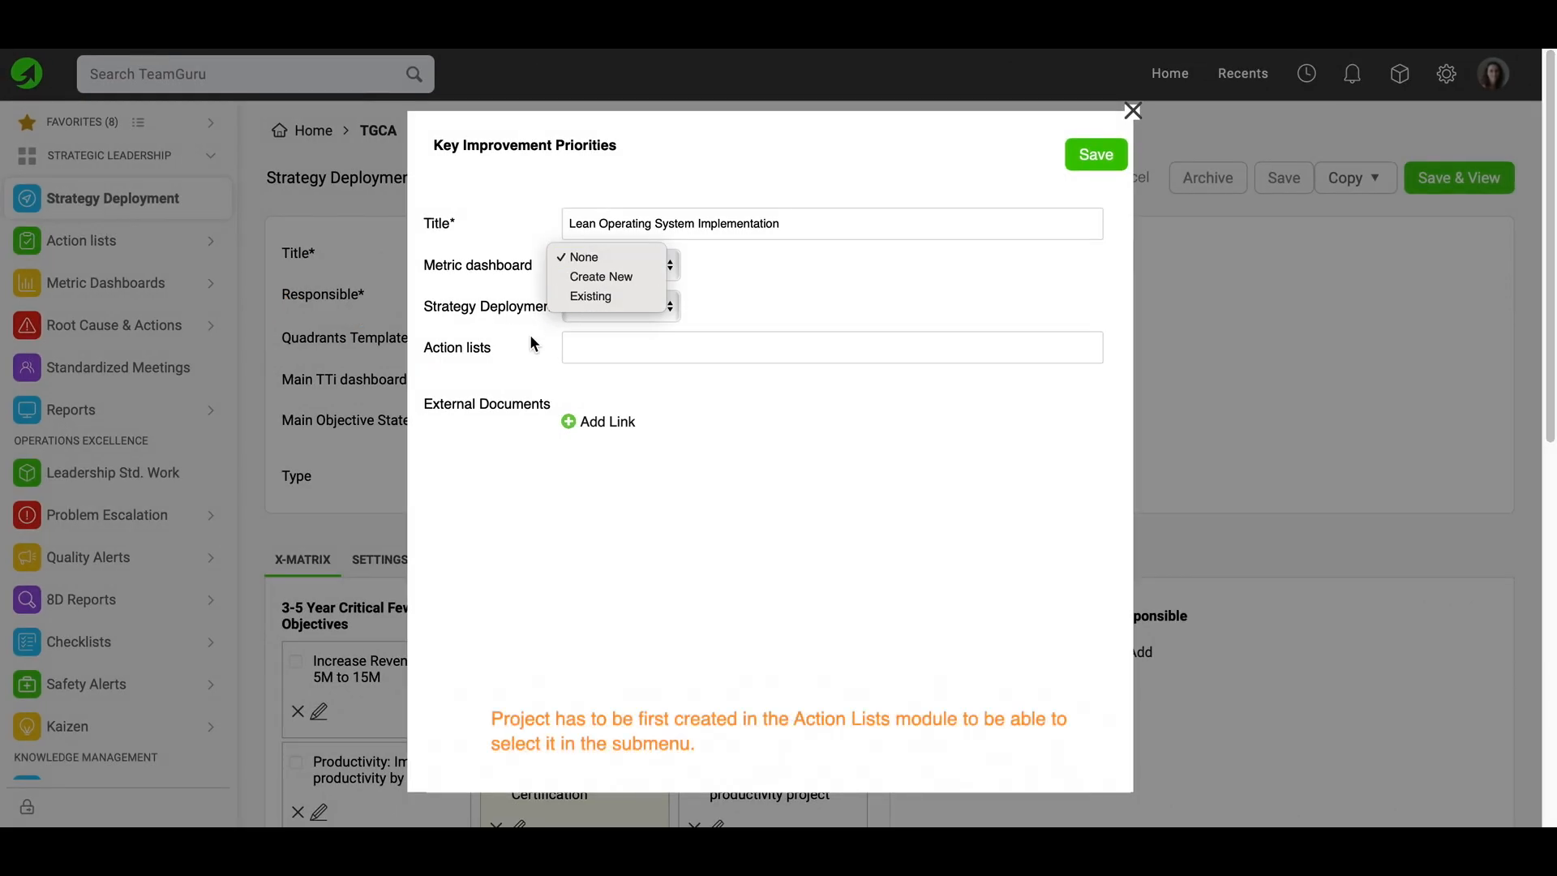
left_click(588, 346)
left_click(588, 347)
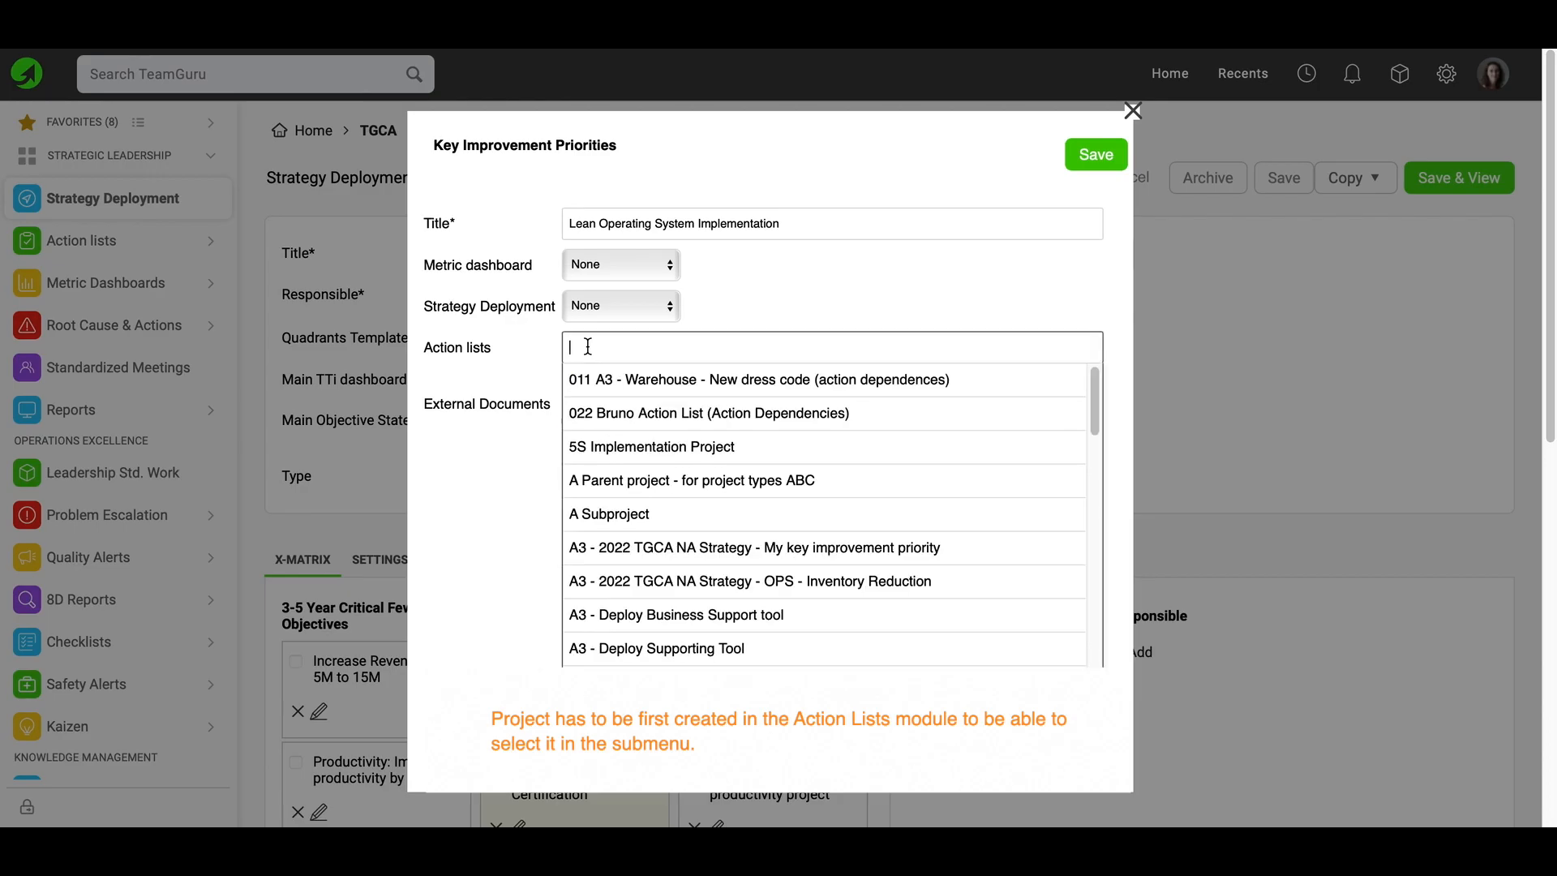
left_click(685, 615)
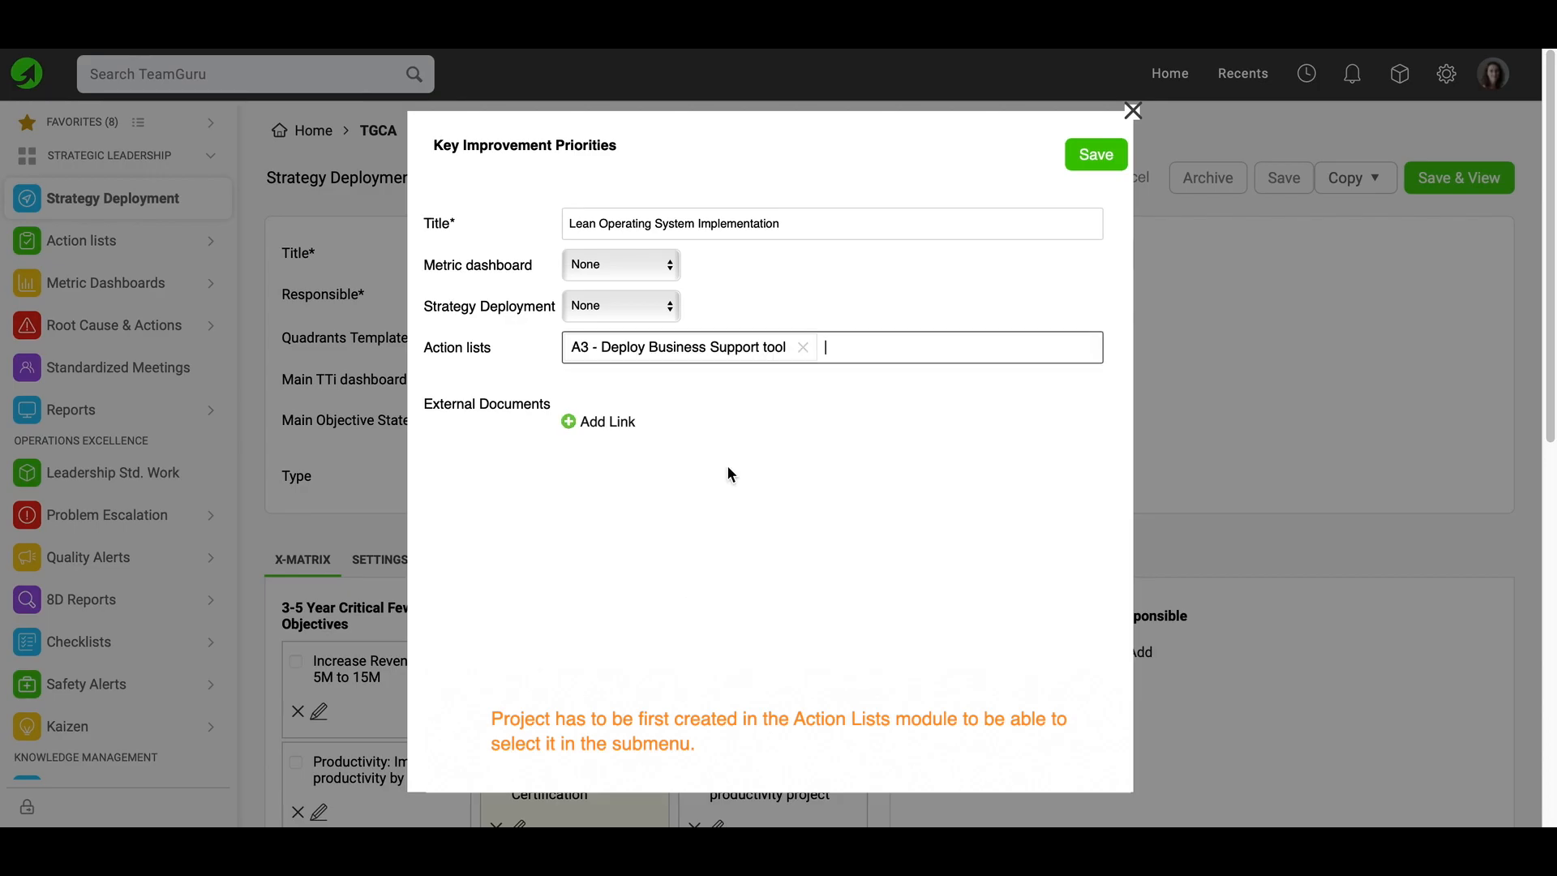
left_click(844, 343)
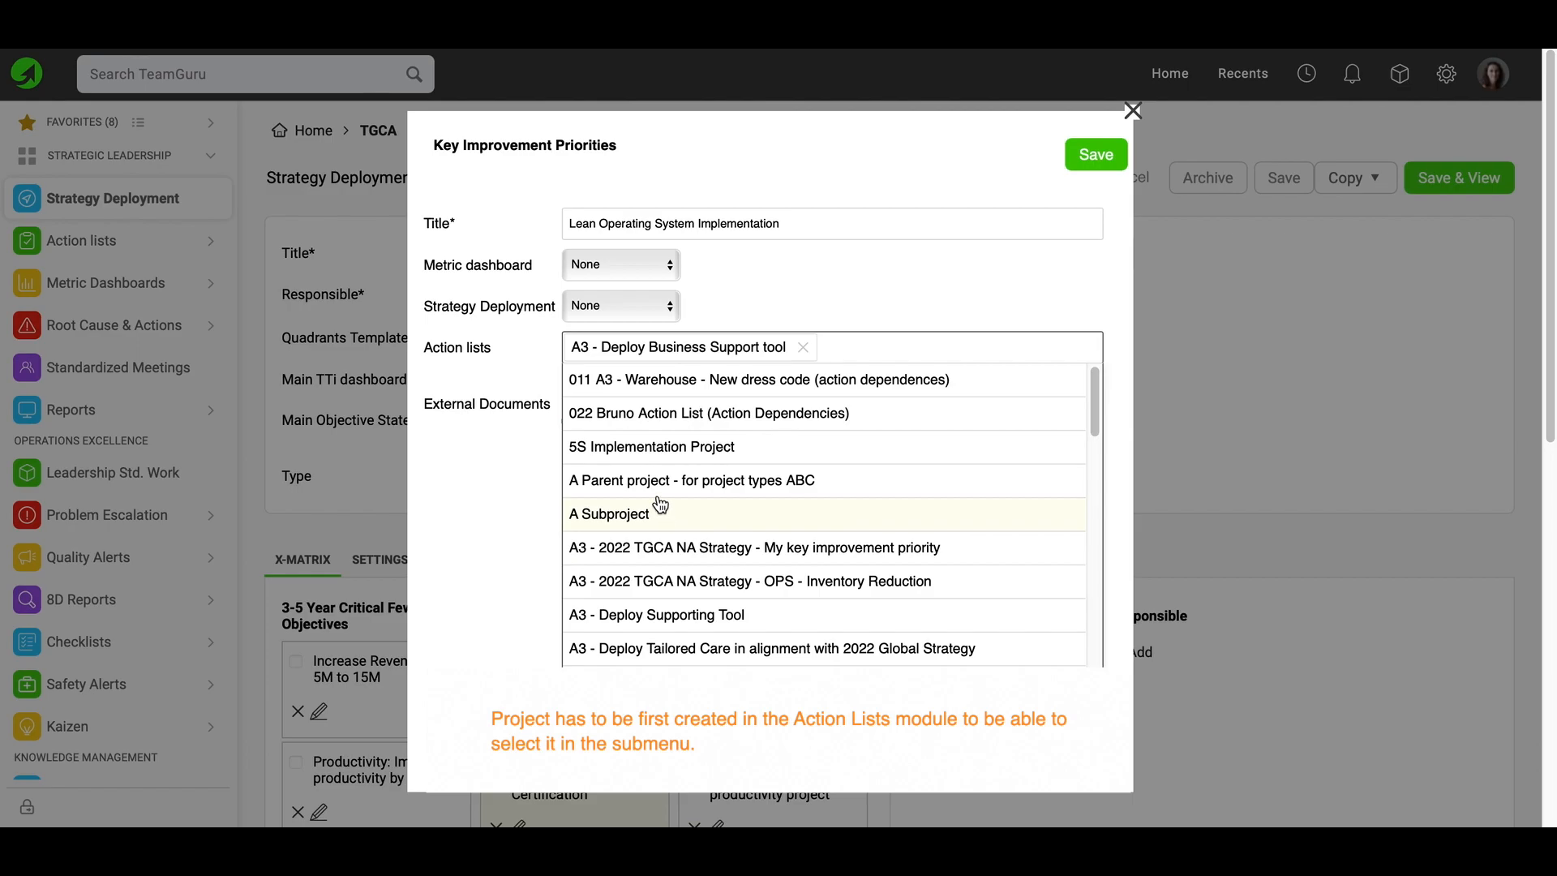
left_click(651, 589)
left_click(1095, 158)
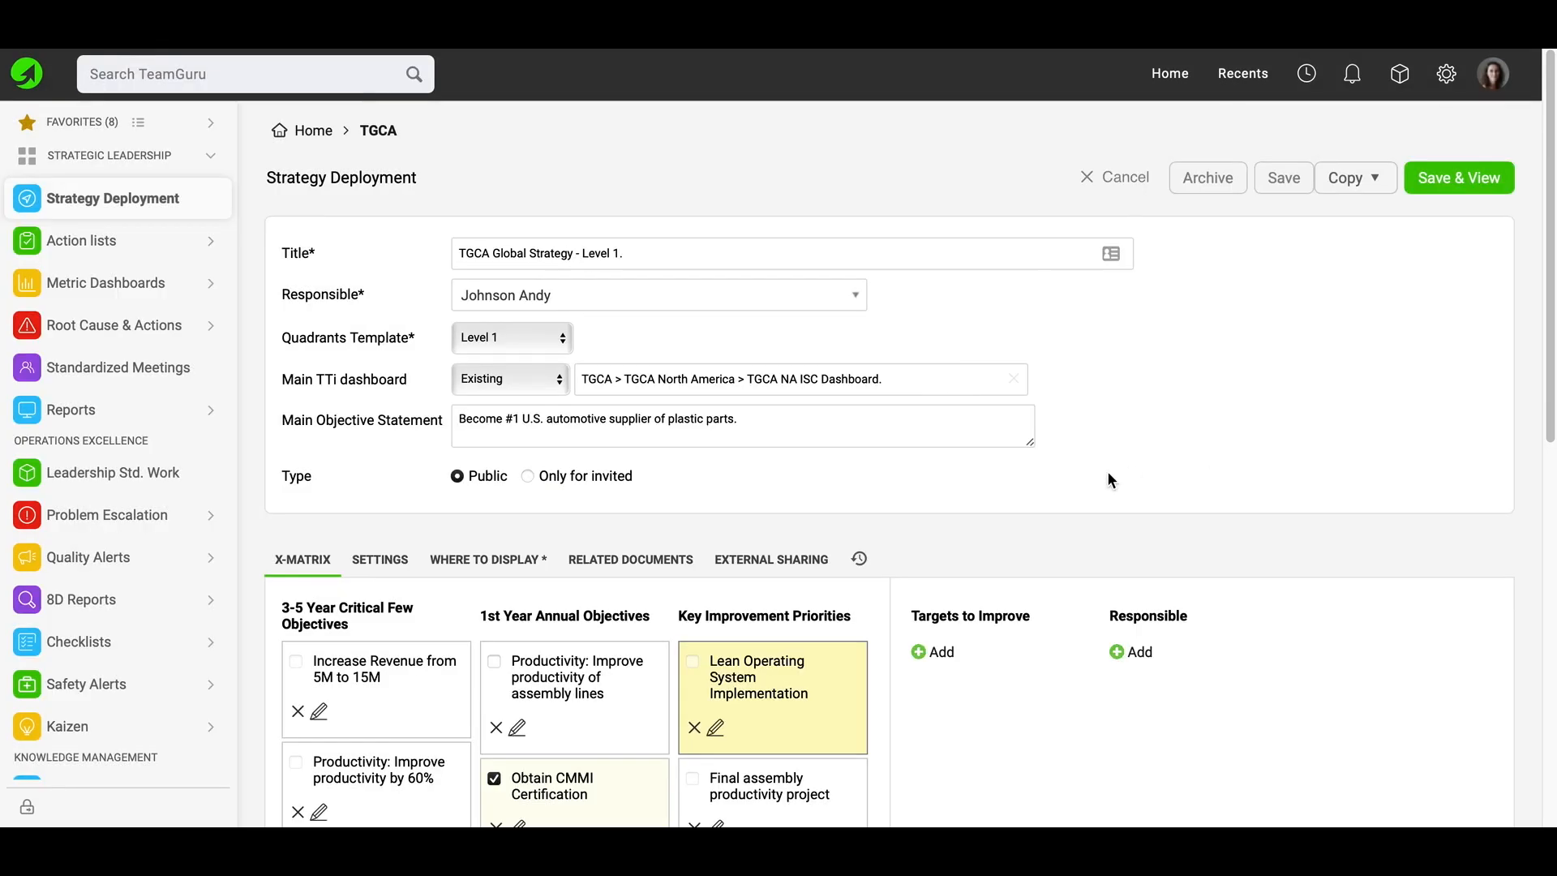
Examine the documents linked to each key improvement priority in the strategy editor and their status in the X-matrix.
mouse_move(814, 658)
scroll(806, 728, "down", 4)
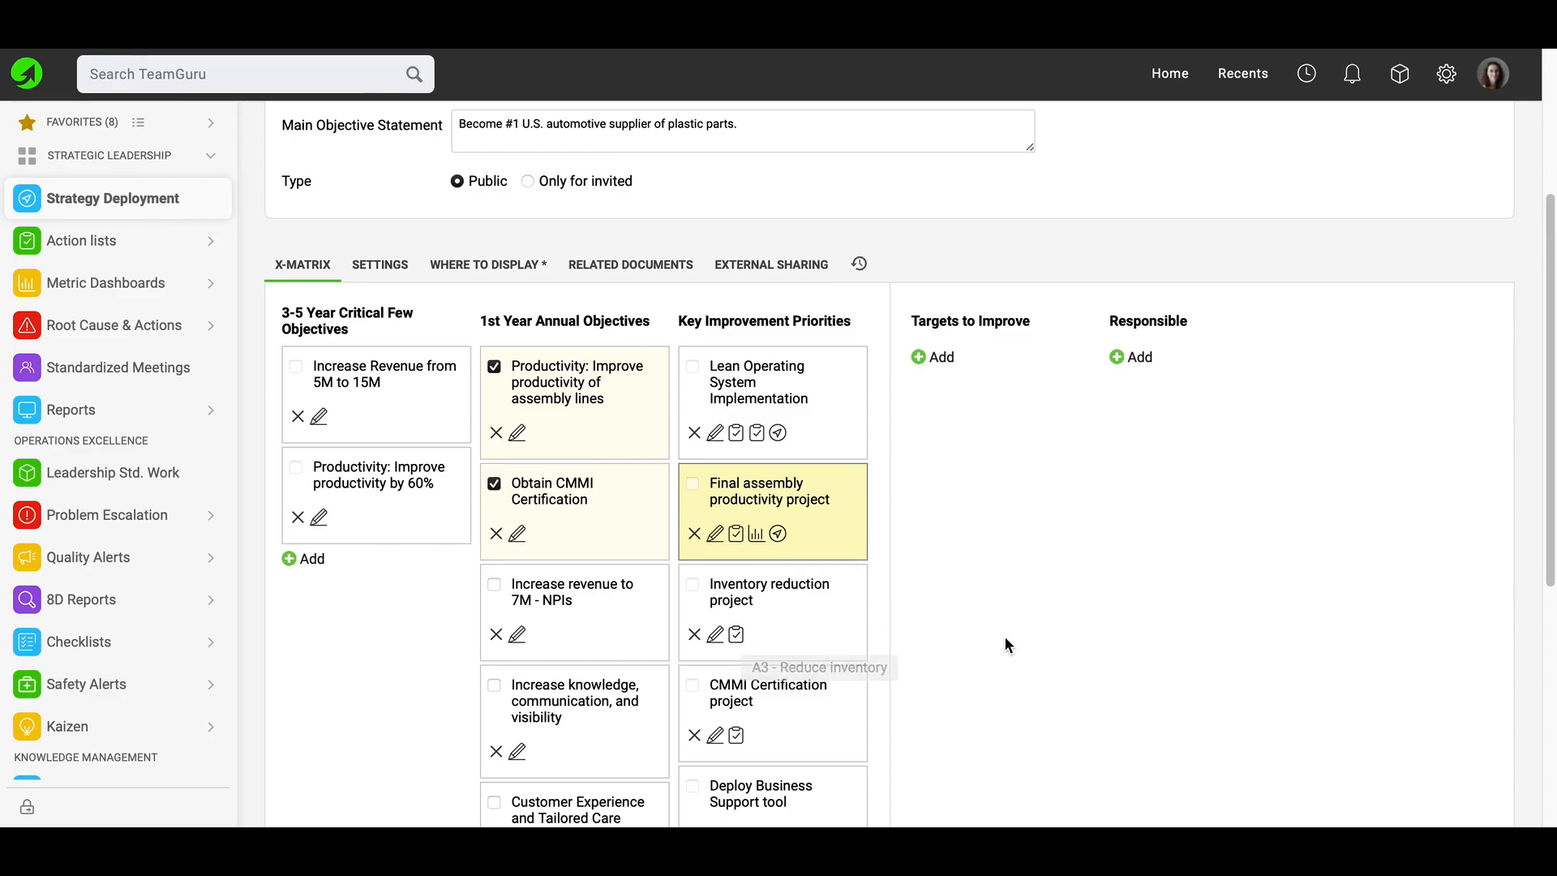
scroll(1004, 641, "down", 7)
scroll(1004, 641, "up", 8)
scroll(1005, 646, "up", 2)
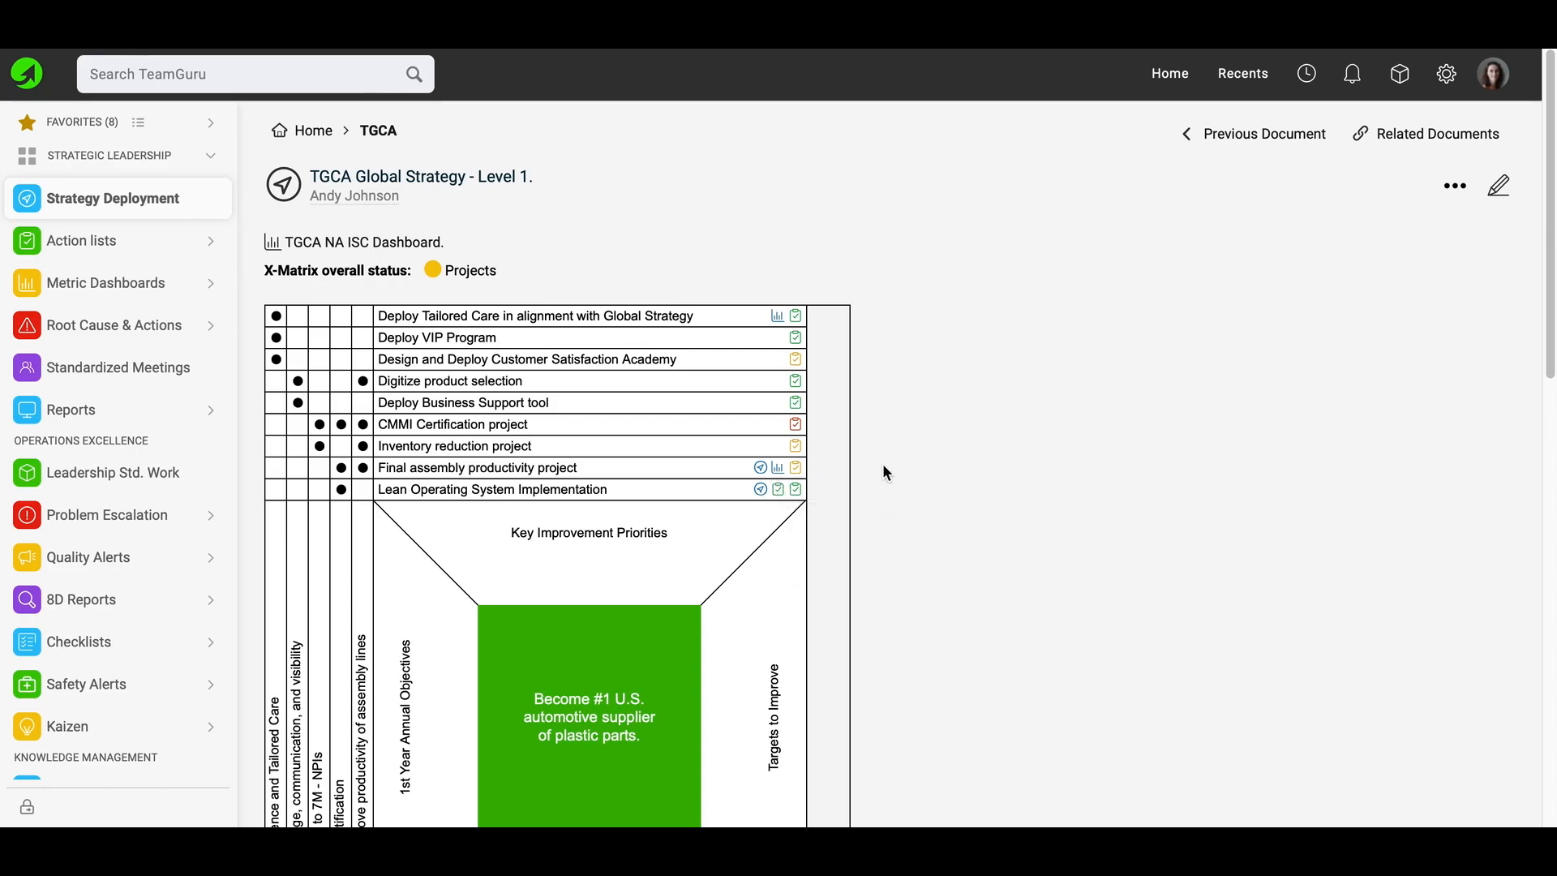
mouse_move(801, 326)
scroll(618, 274, "down", 3)
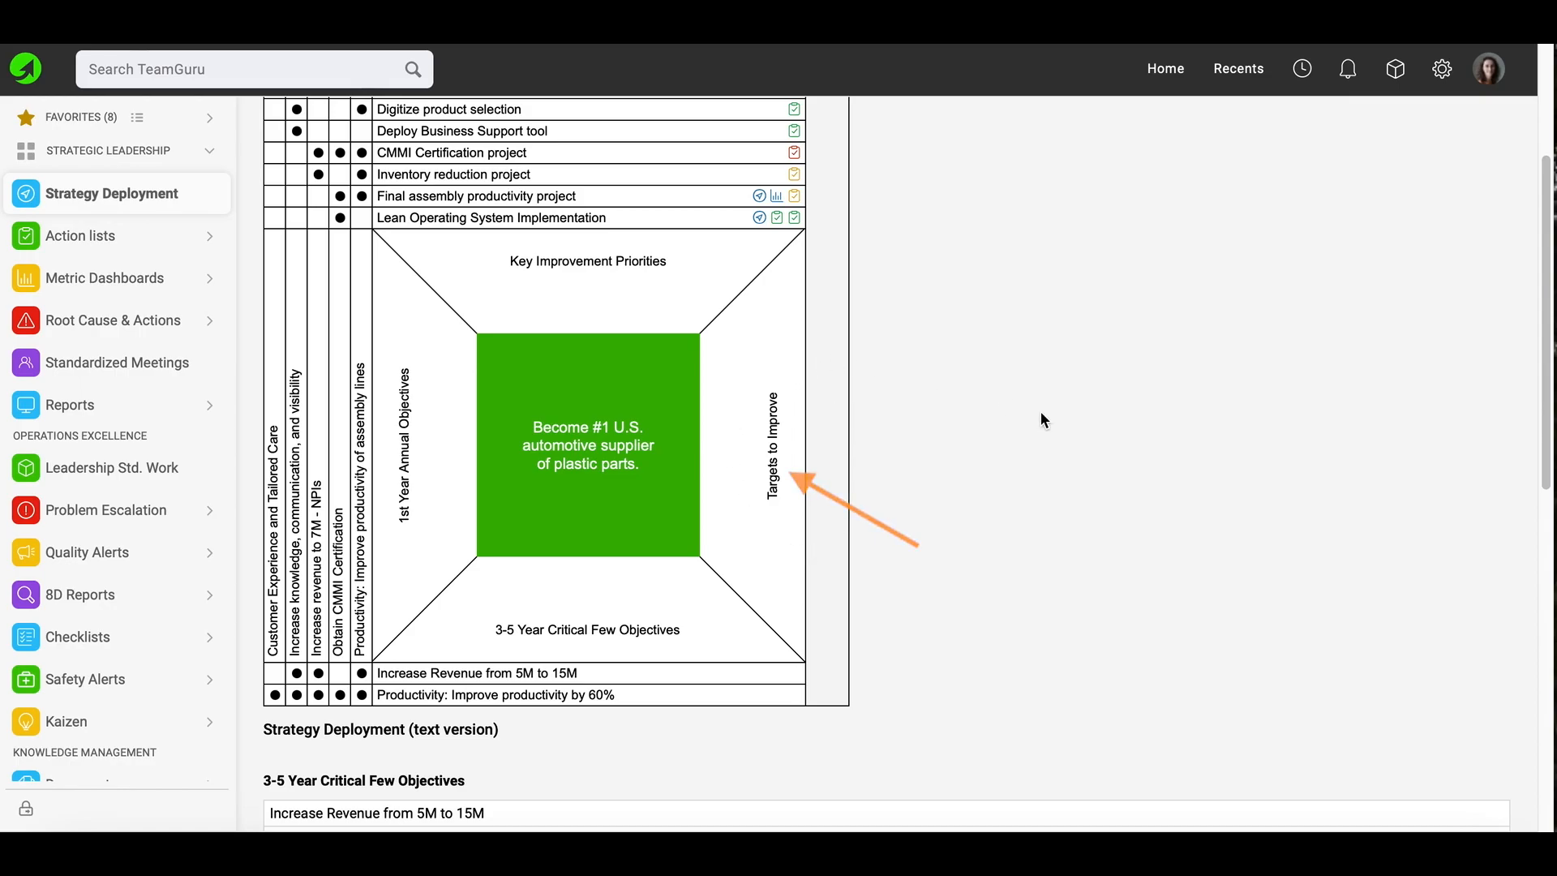
scroll(1060, 530, "up", 3)
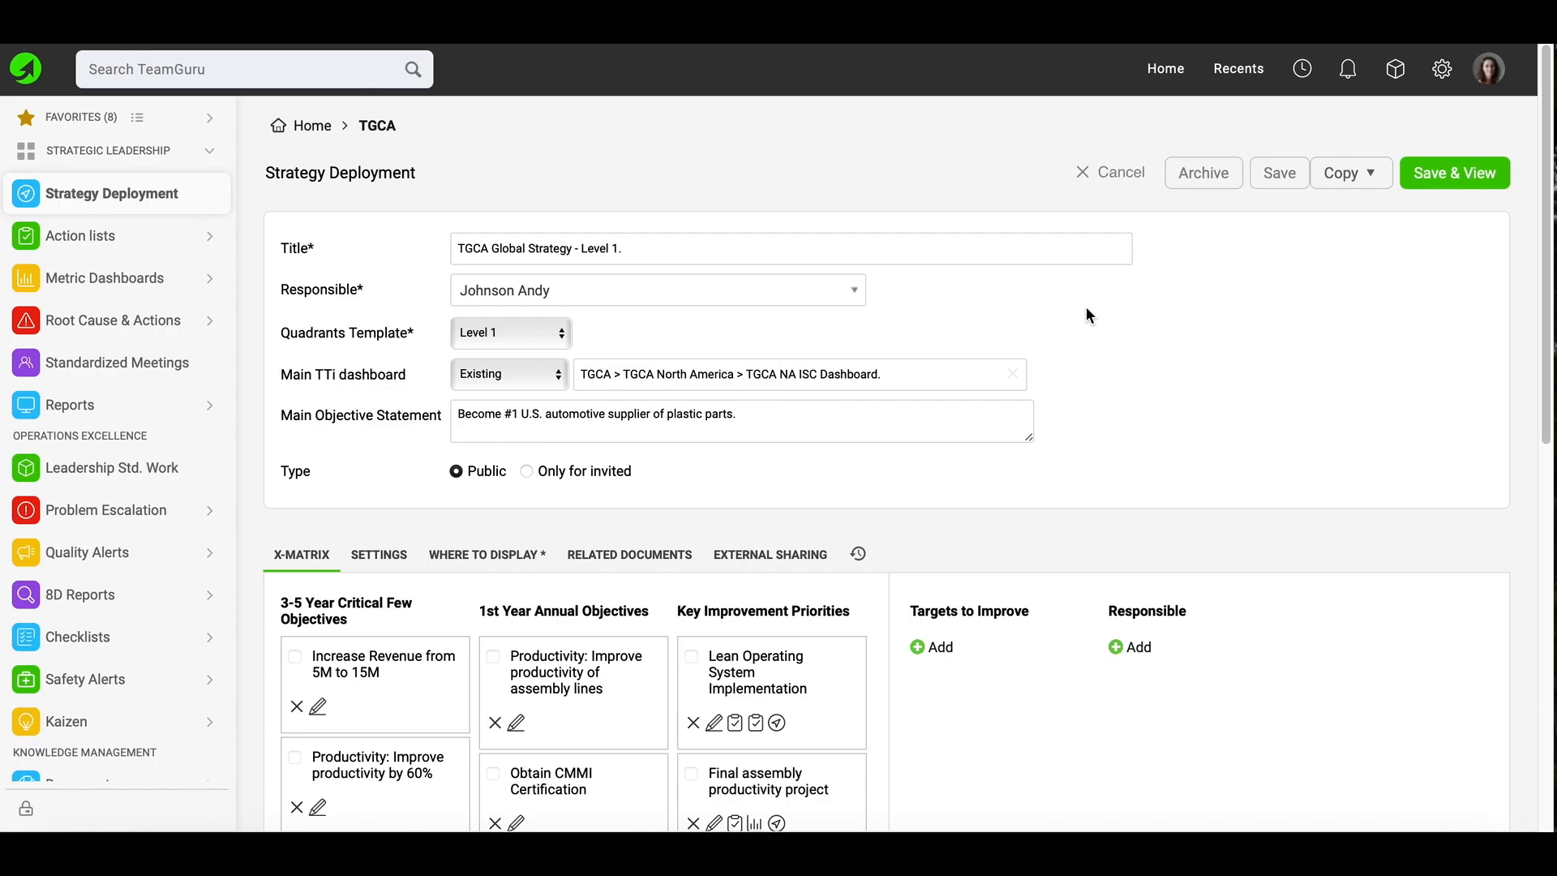
Add a target to improve titled "Improvement Ideas (from 190 to 700 / year)" and link it to the existing metric Innovation: Kaizen Ideas.
scroll(1079, 325, "down", 3)
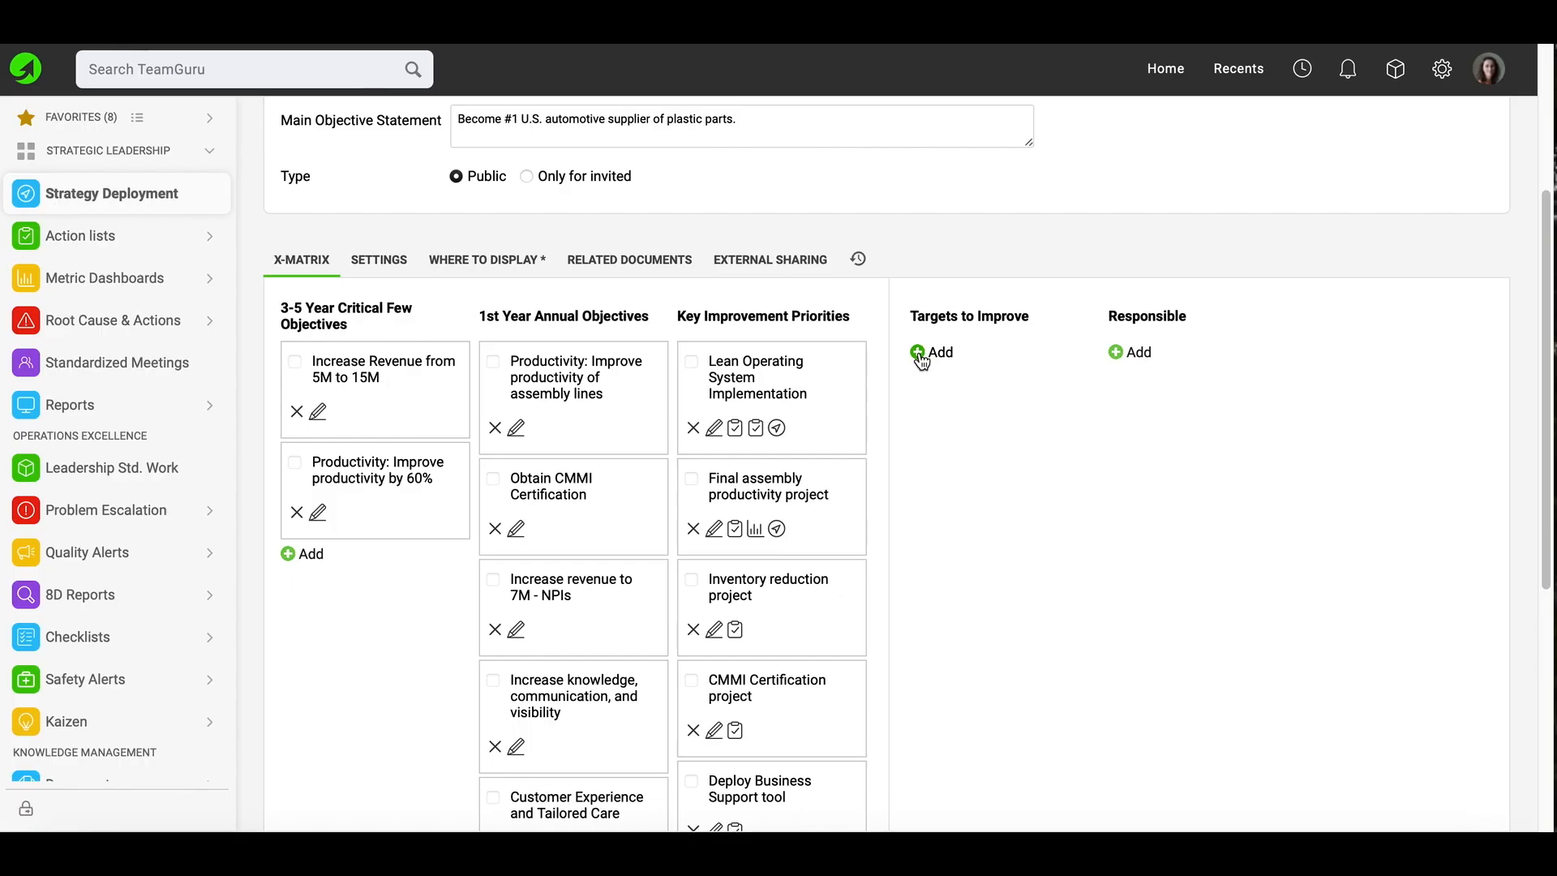
left_click(919, 354)
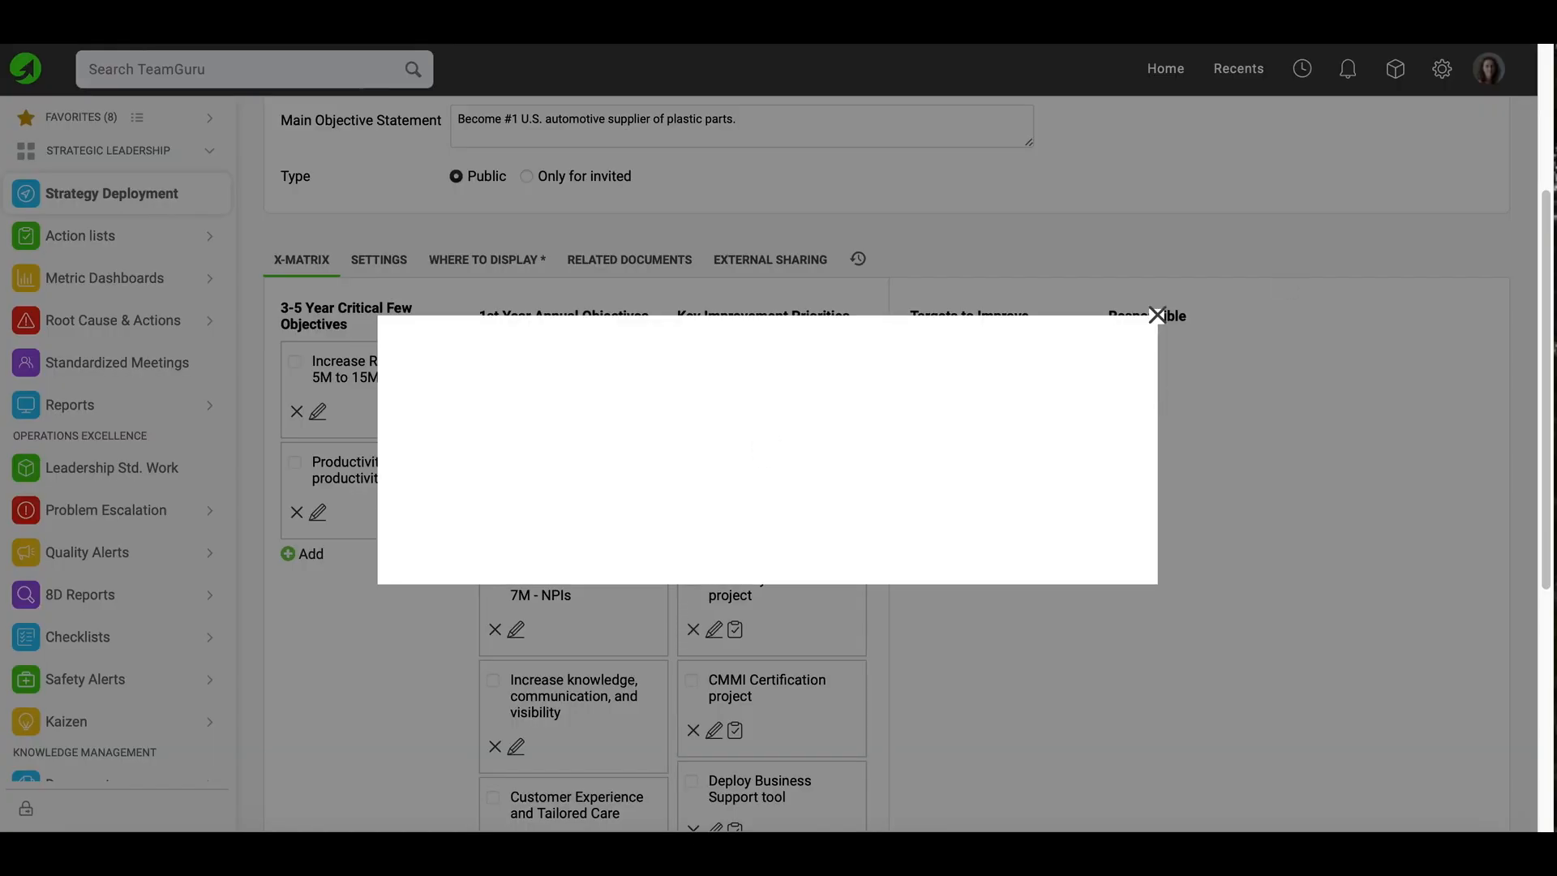
left_click(521, 427)
type("Improvement Ideas (from 190 to 700 / year)")
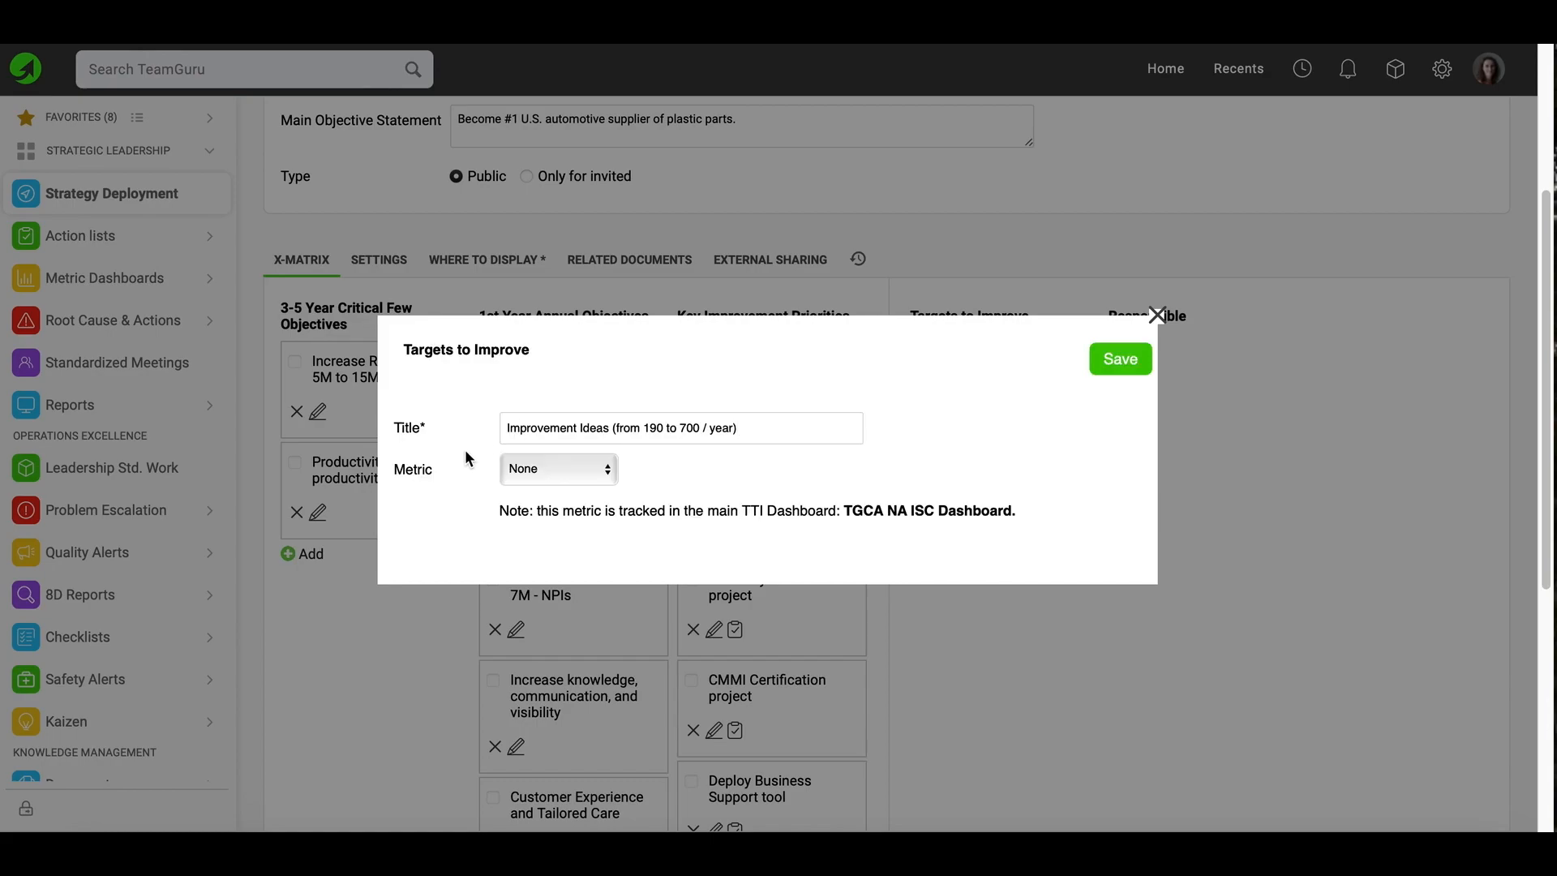
left_click(600, 478)
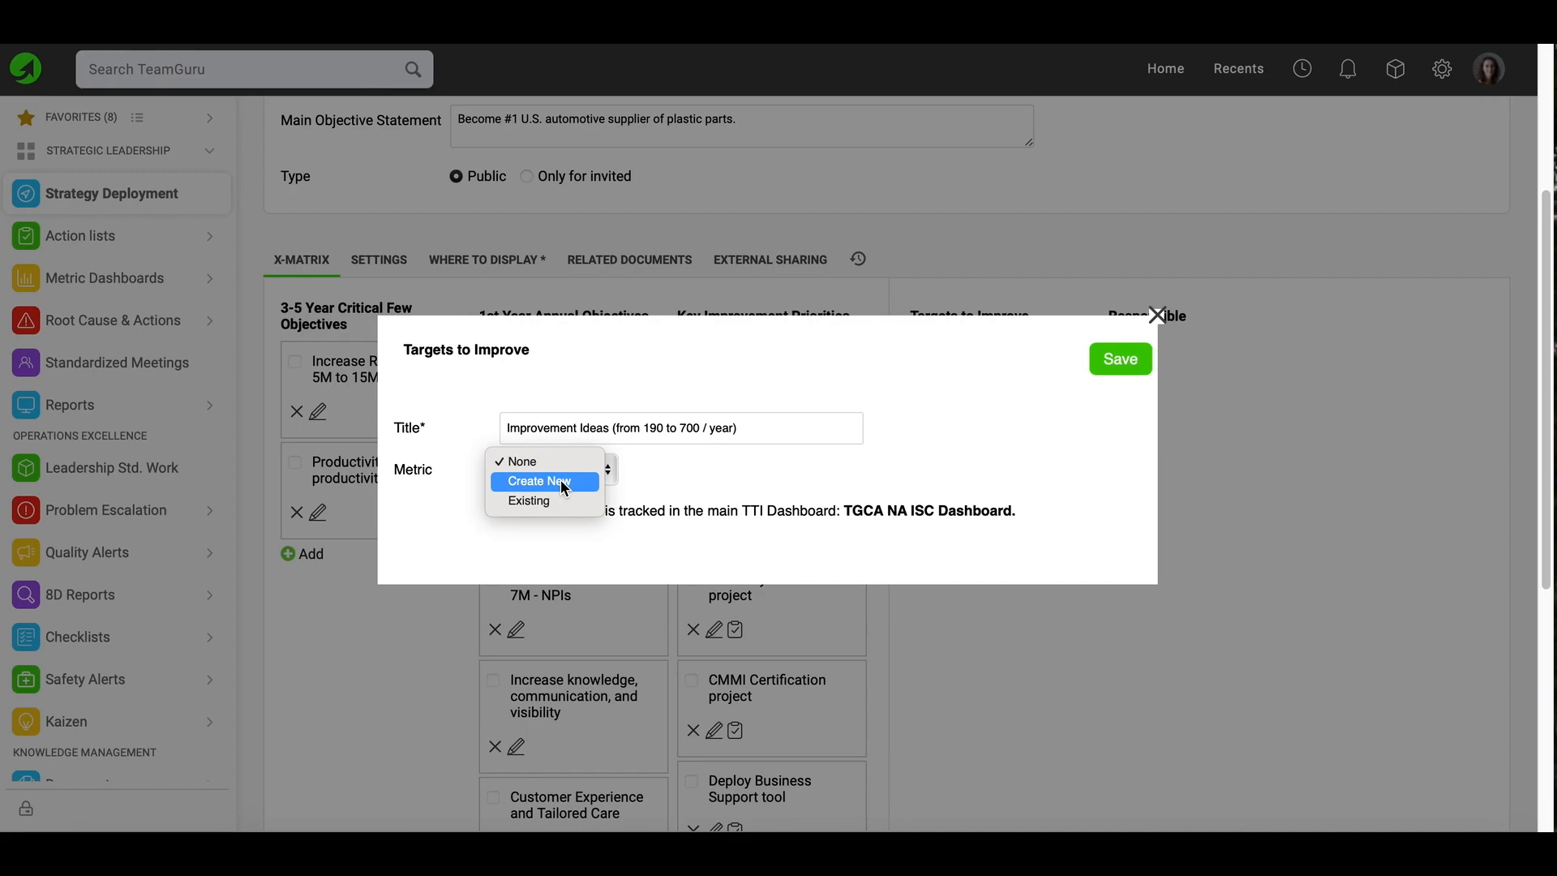
left_click(540, 500)
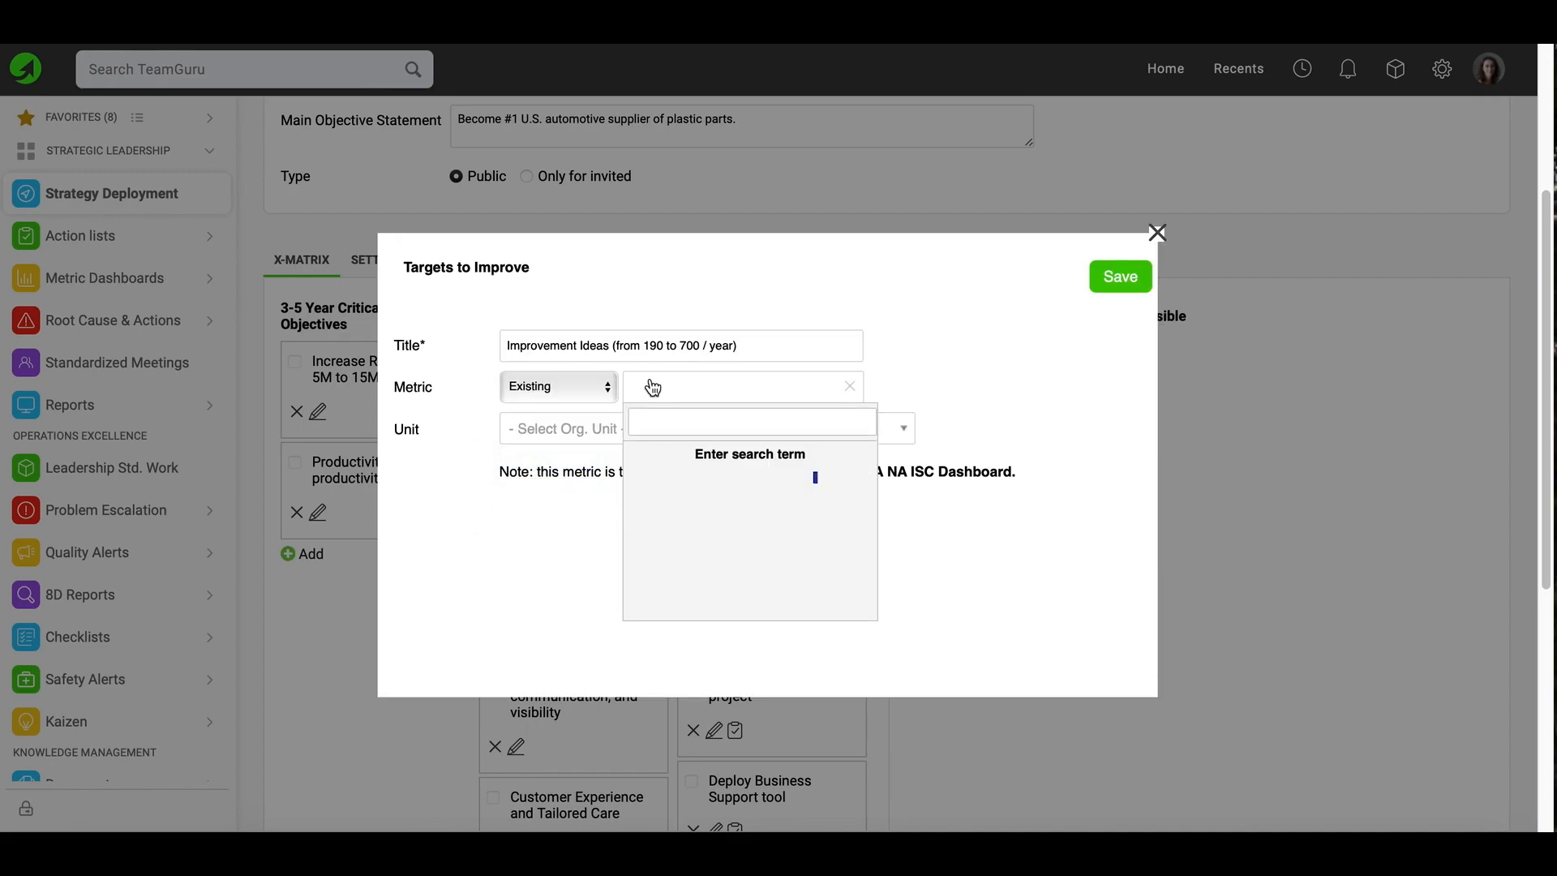
type("Kaizen")
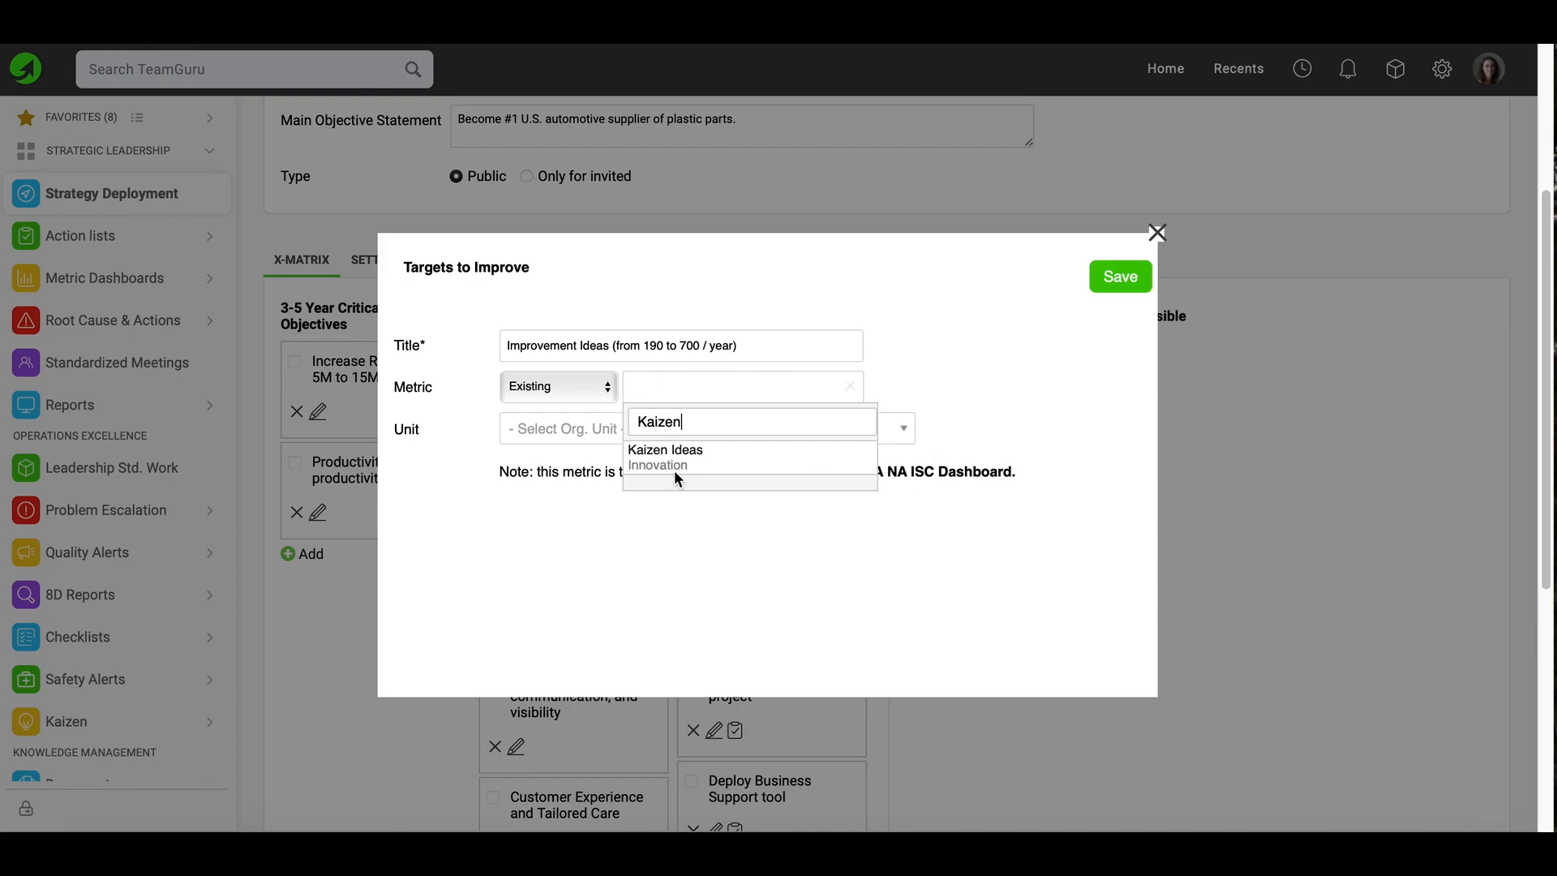
left_click(674, 470)
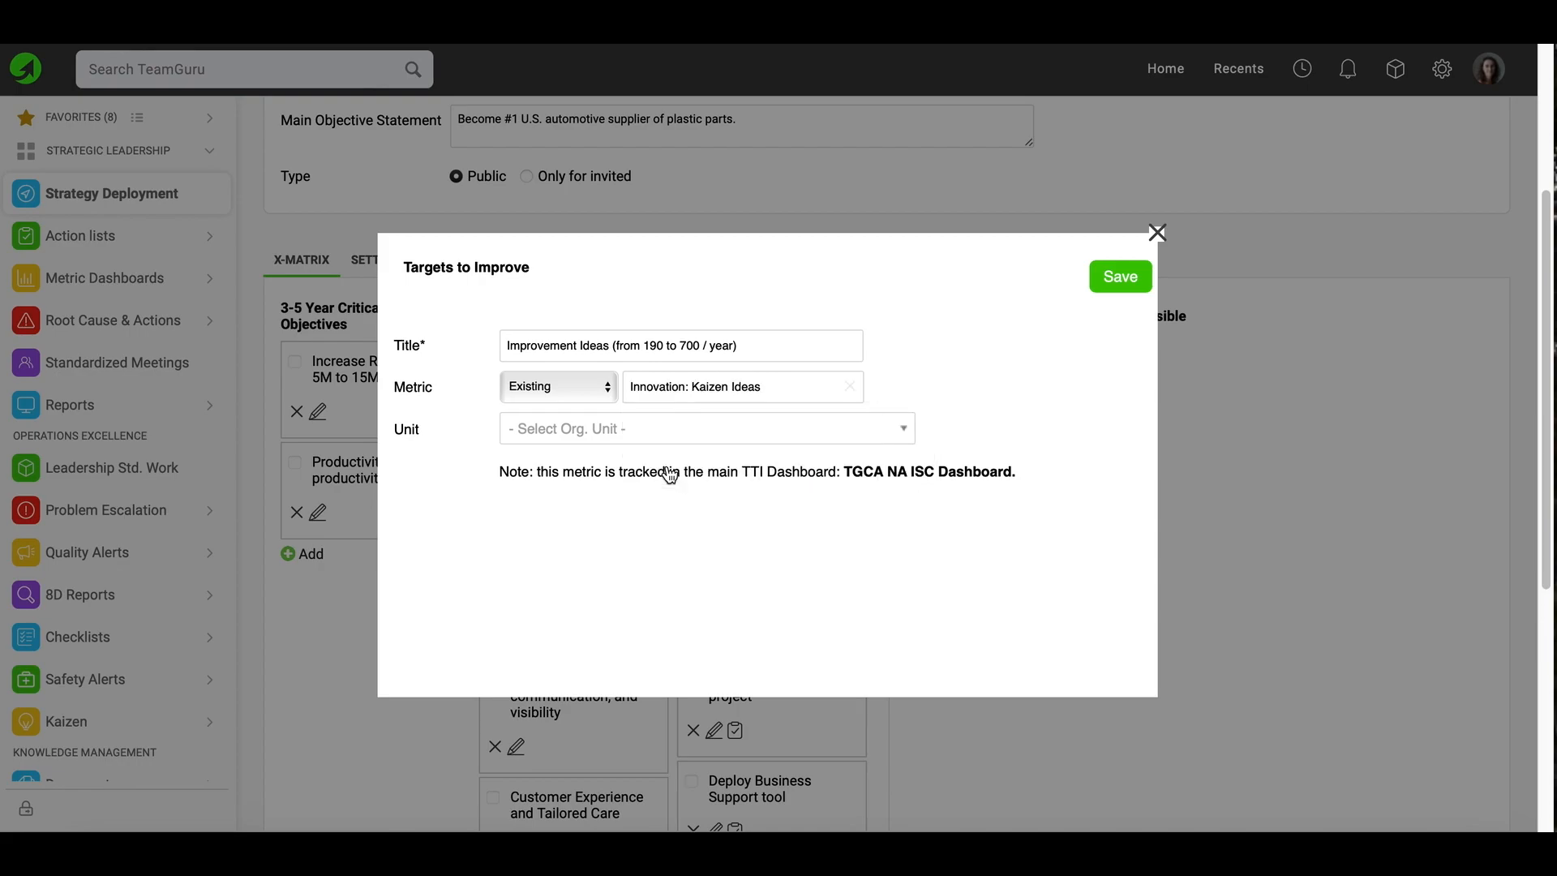
Set the target metric's unit to TGCA, check the strategy's main TTI dashboard, and save the target.
left_click(580, 431)
type("TGCA")
scroll(608, 621, "down", 10)
scroll(608, 620, "down", 15)
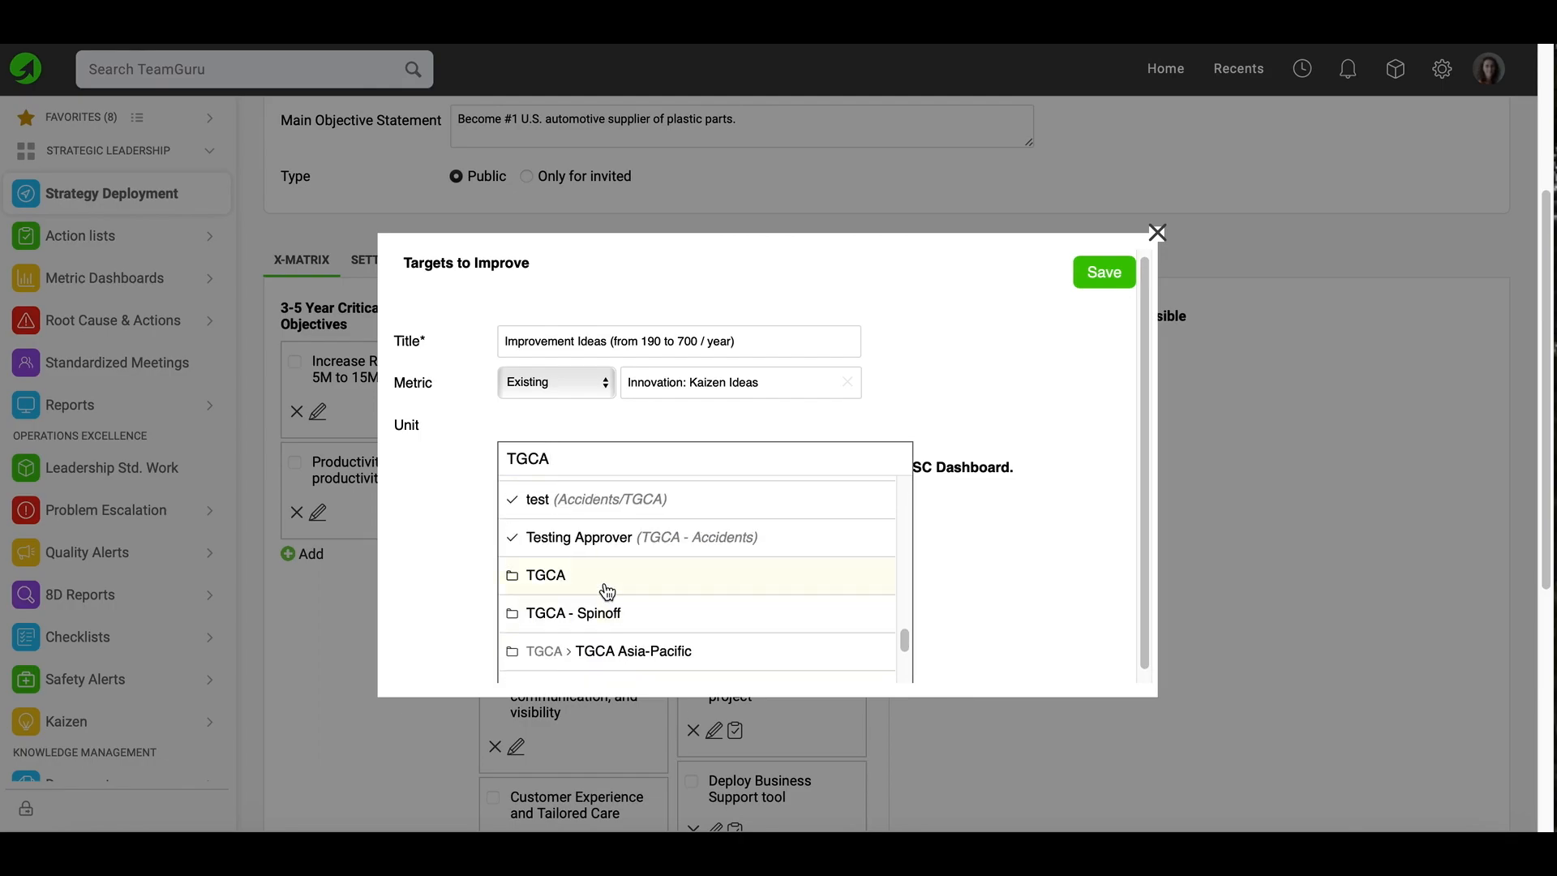
left_click(607, 590)
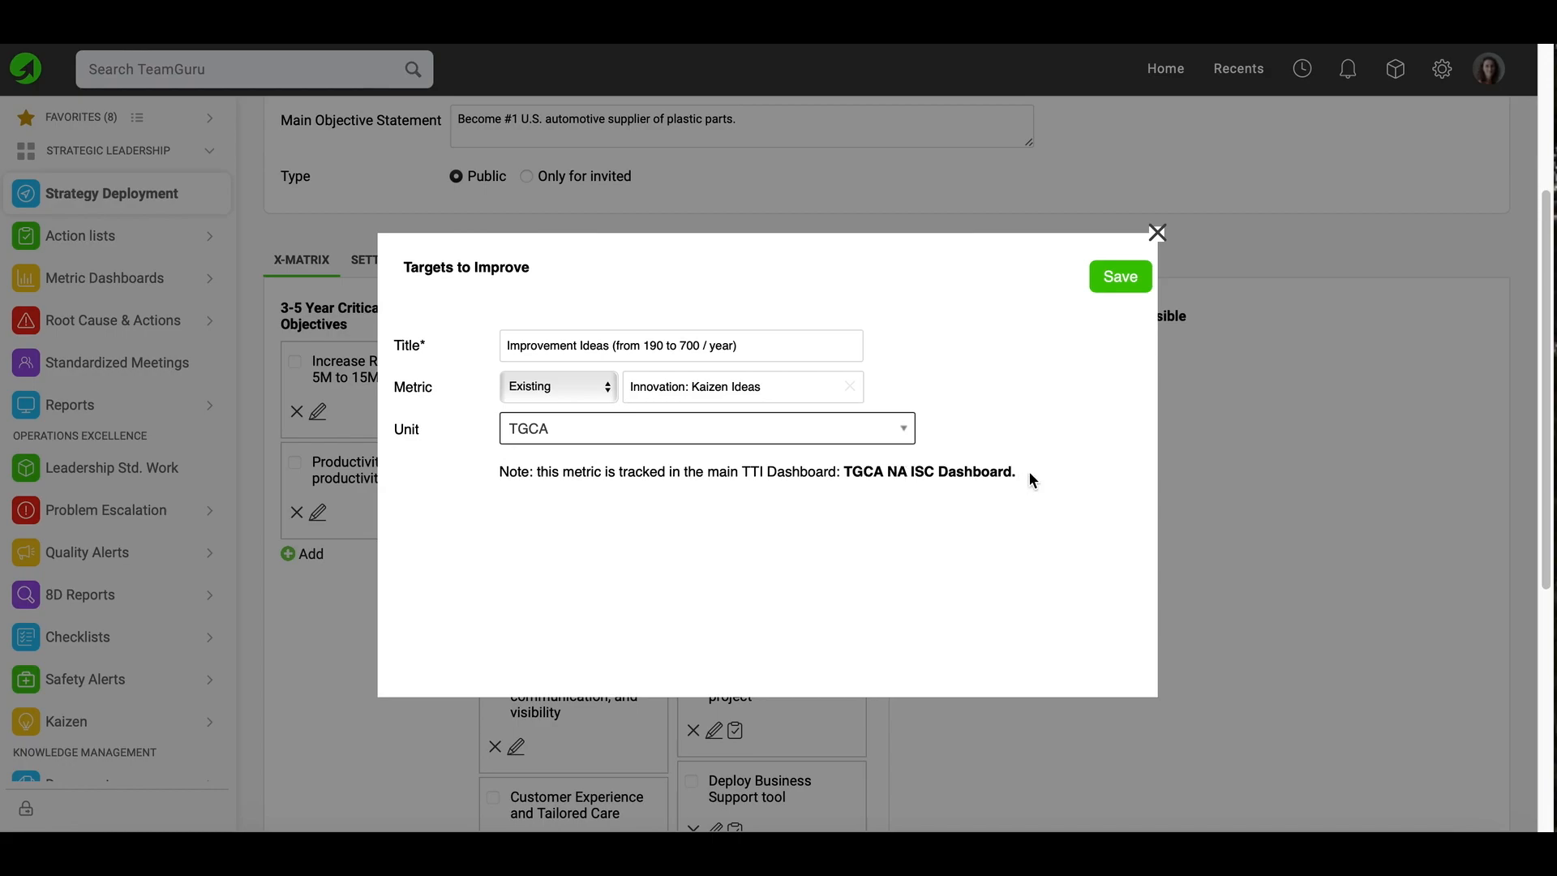
scroll(1028, 472, "up", 5)
scroll(1033, 478, "down", 2)
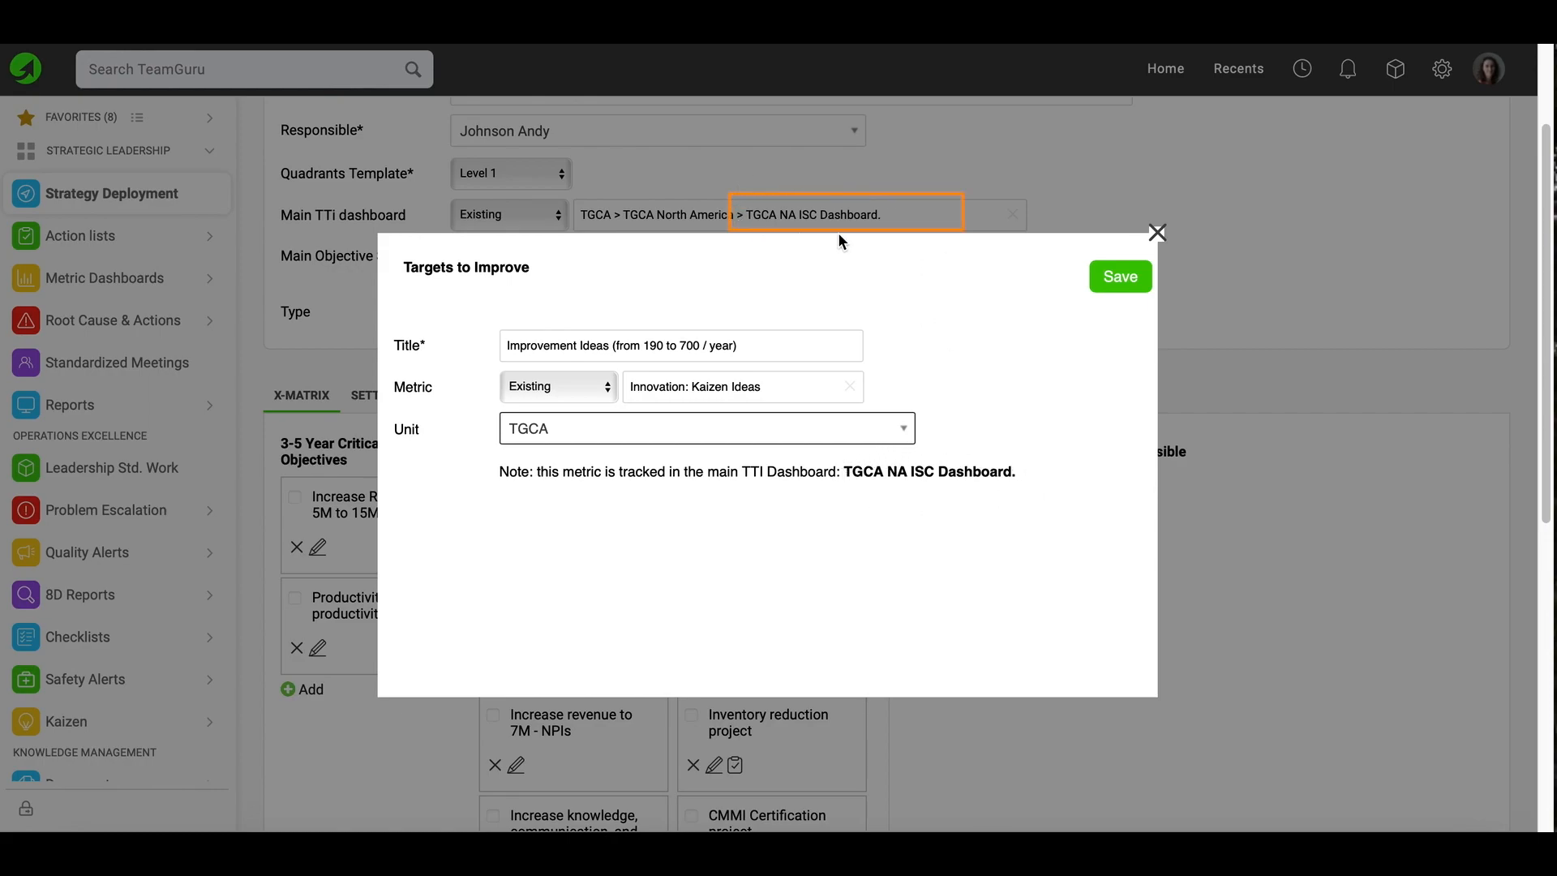
left_click(1023, 359)
left_click(1119, 280)
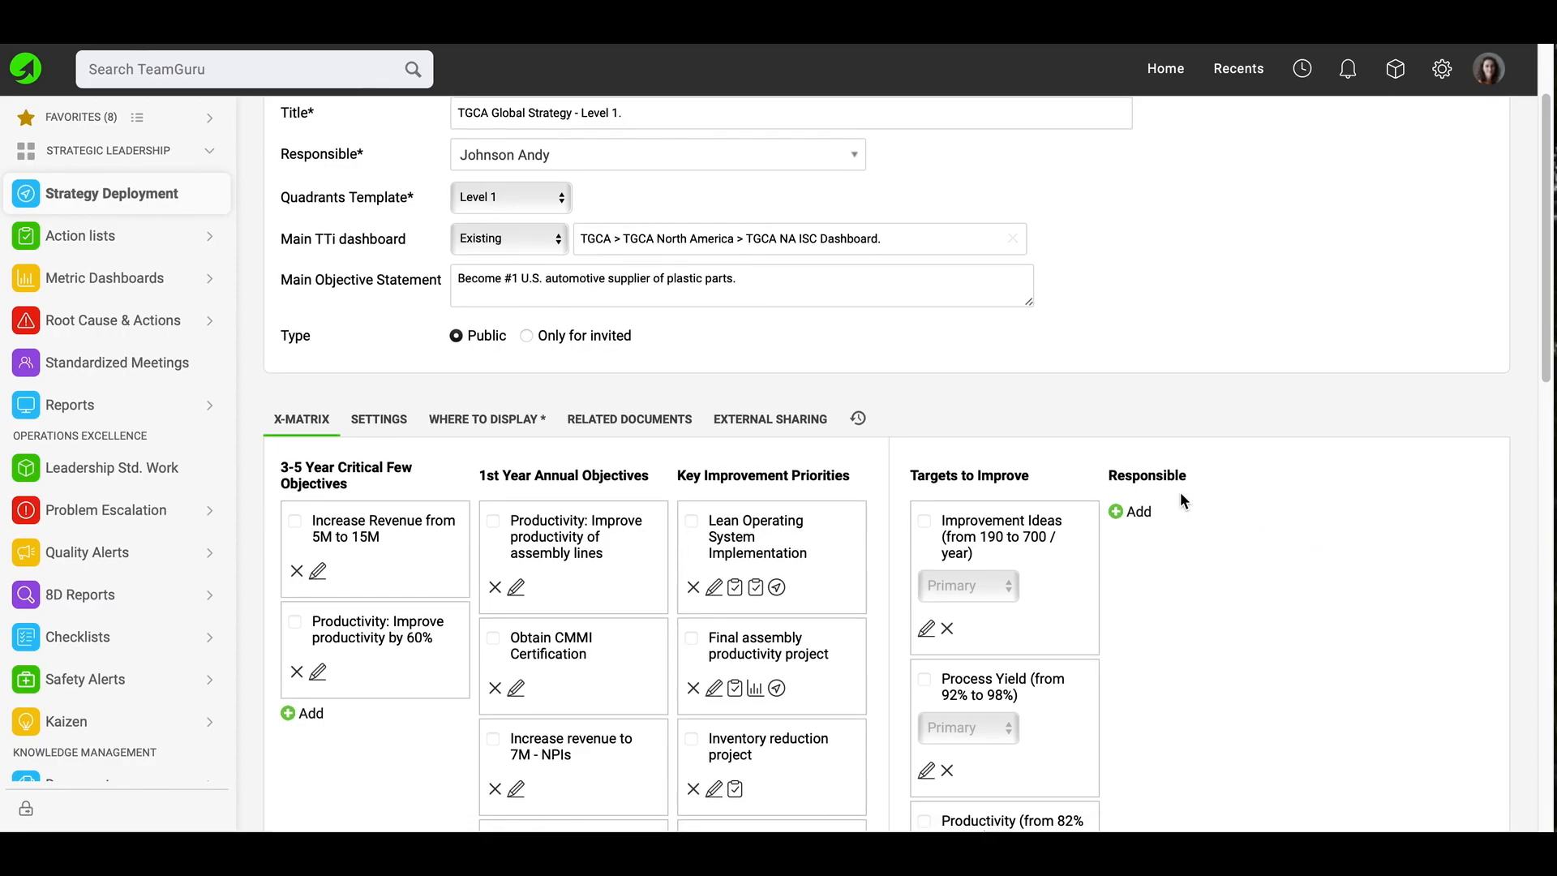
Add the first suggested employee as a responsible person, checking the personal metric dashboard and strategy deployment options before saving.
left_click(1119, 518)
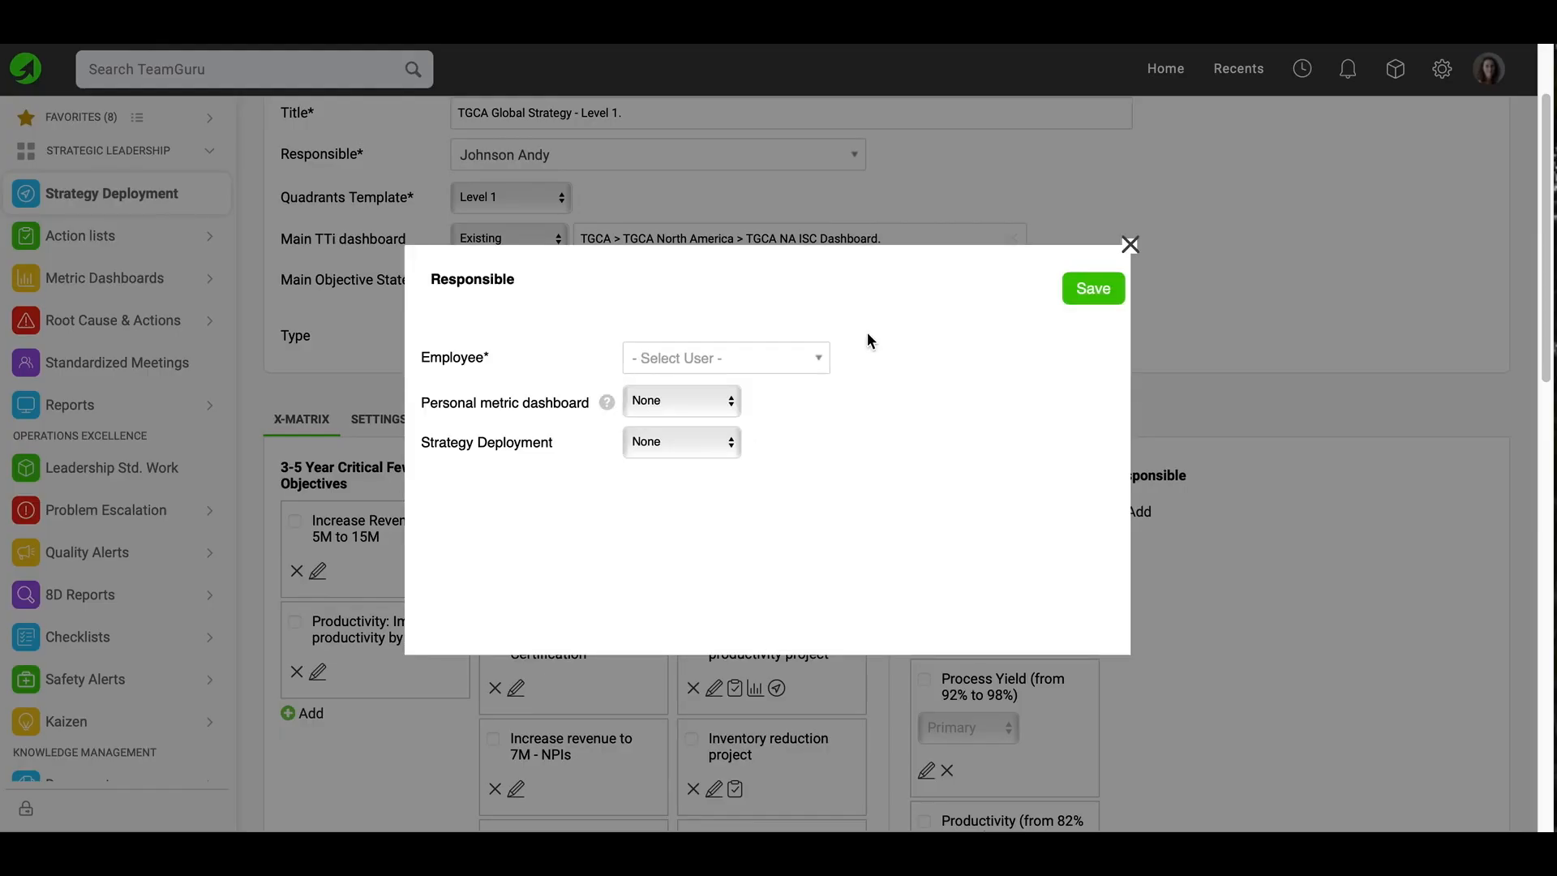
left_click(819, 362)
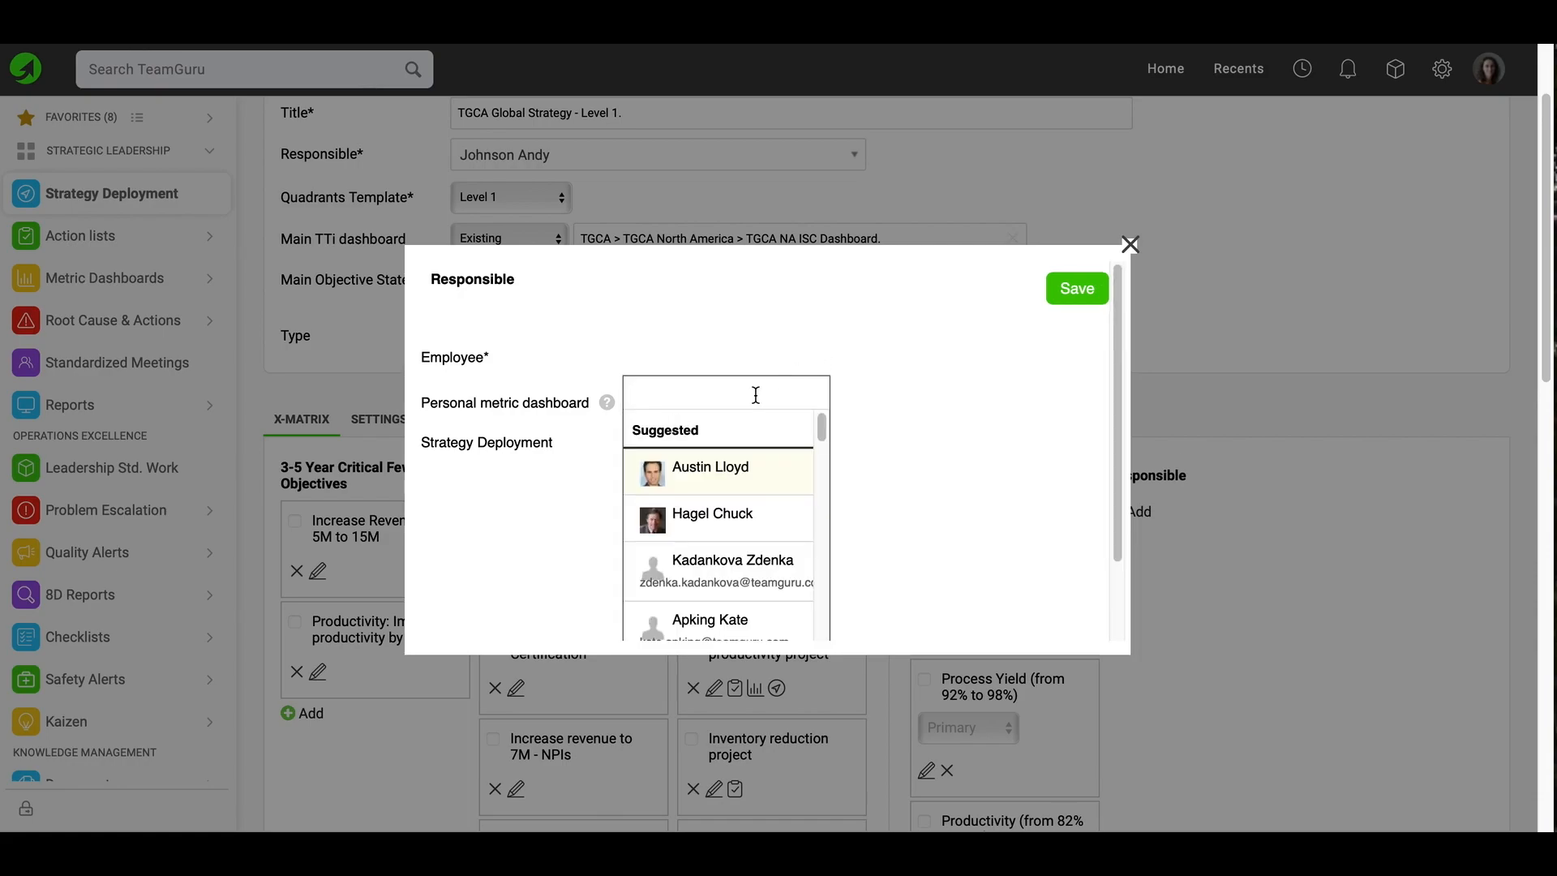
left_click(706, 475)
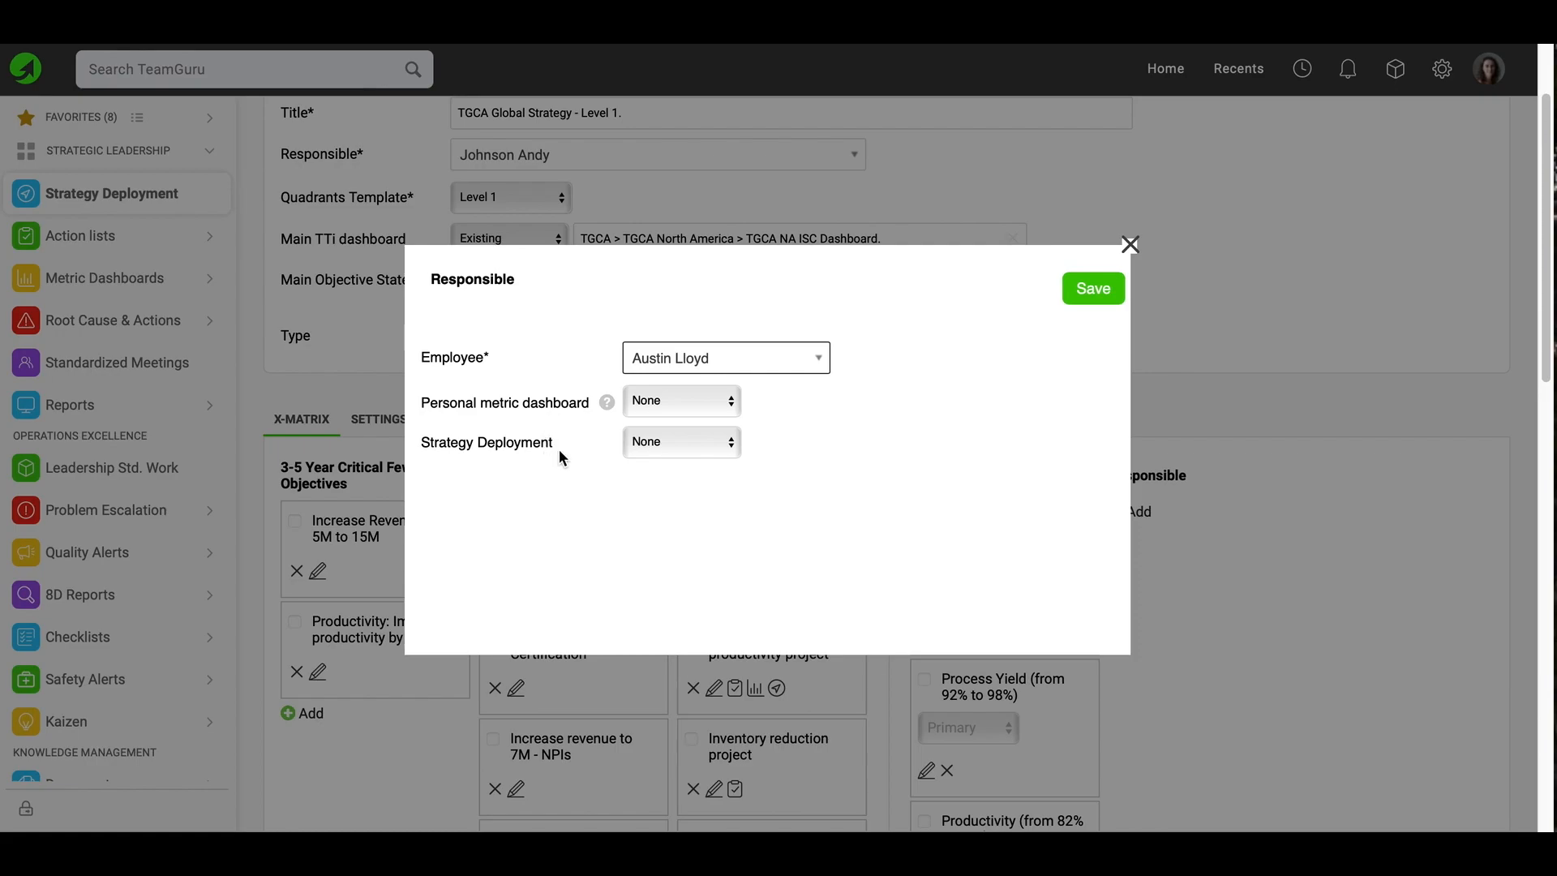
left_click(719, 407)
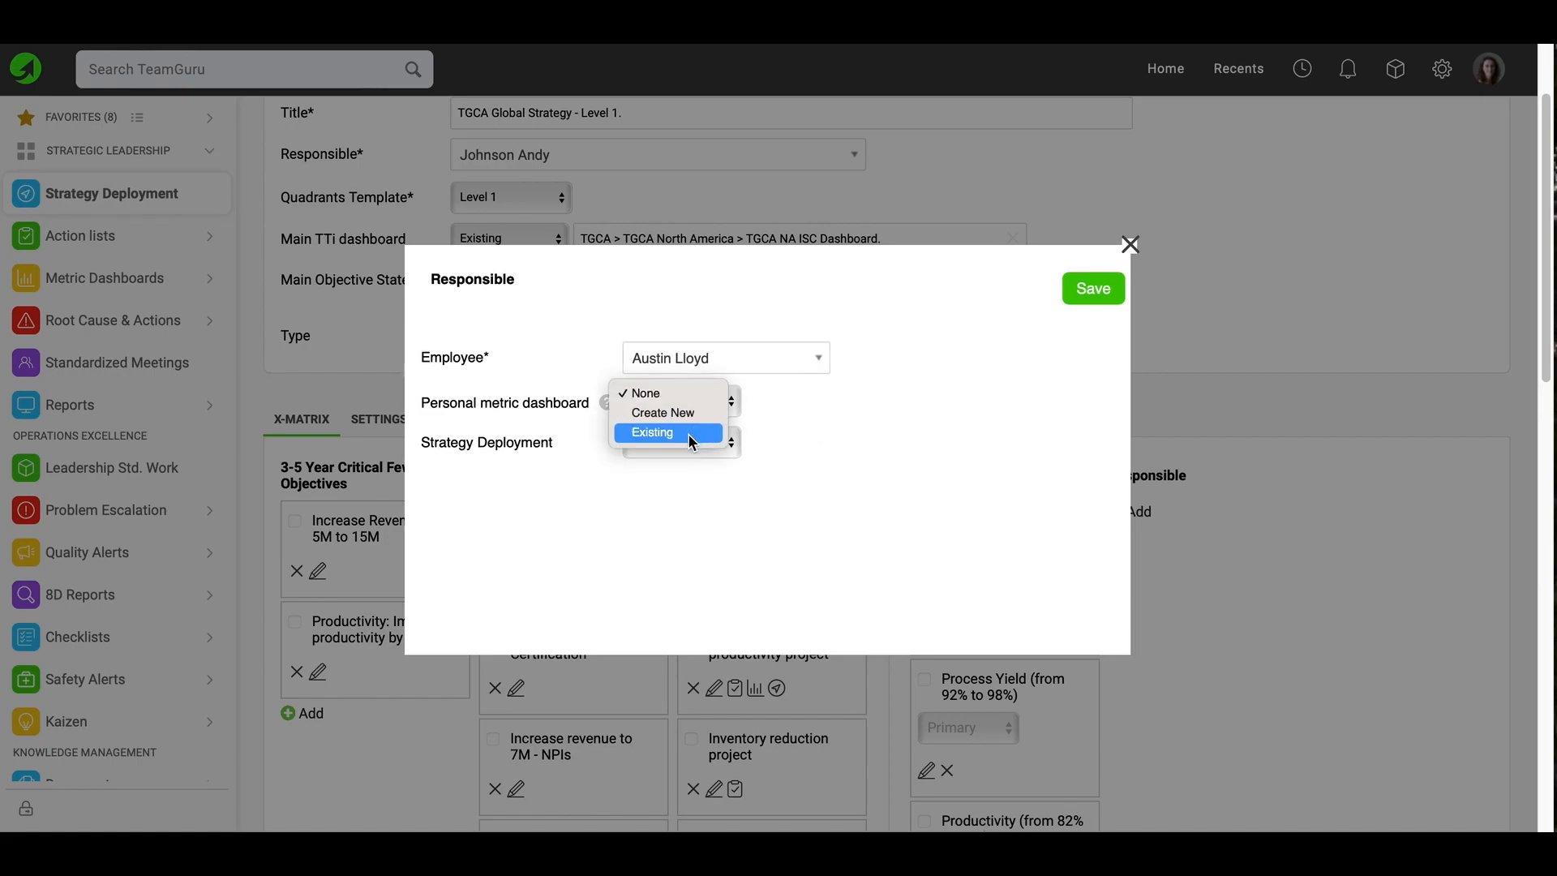
left_click(574, 439)
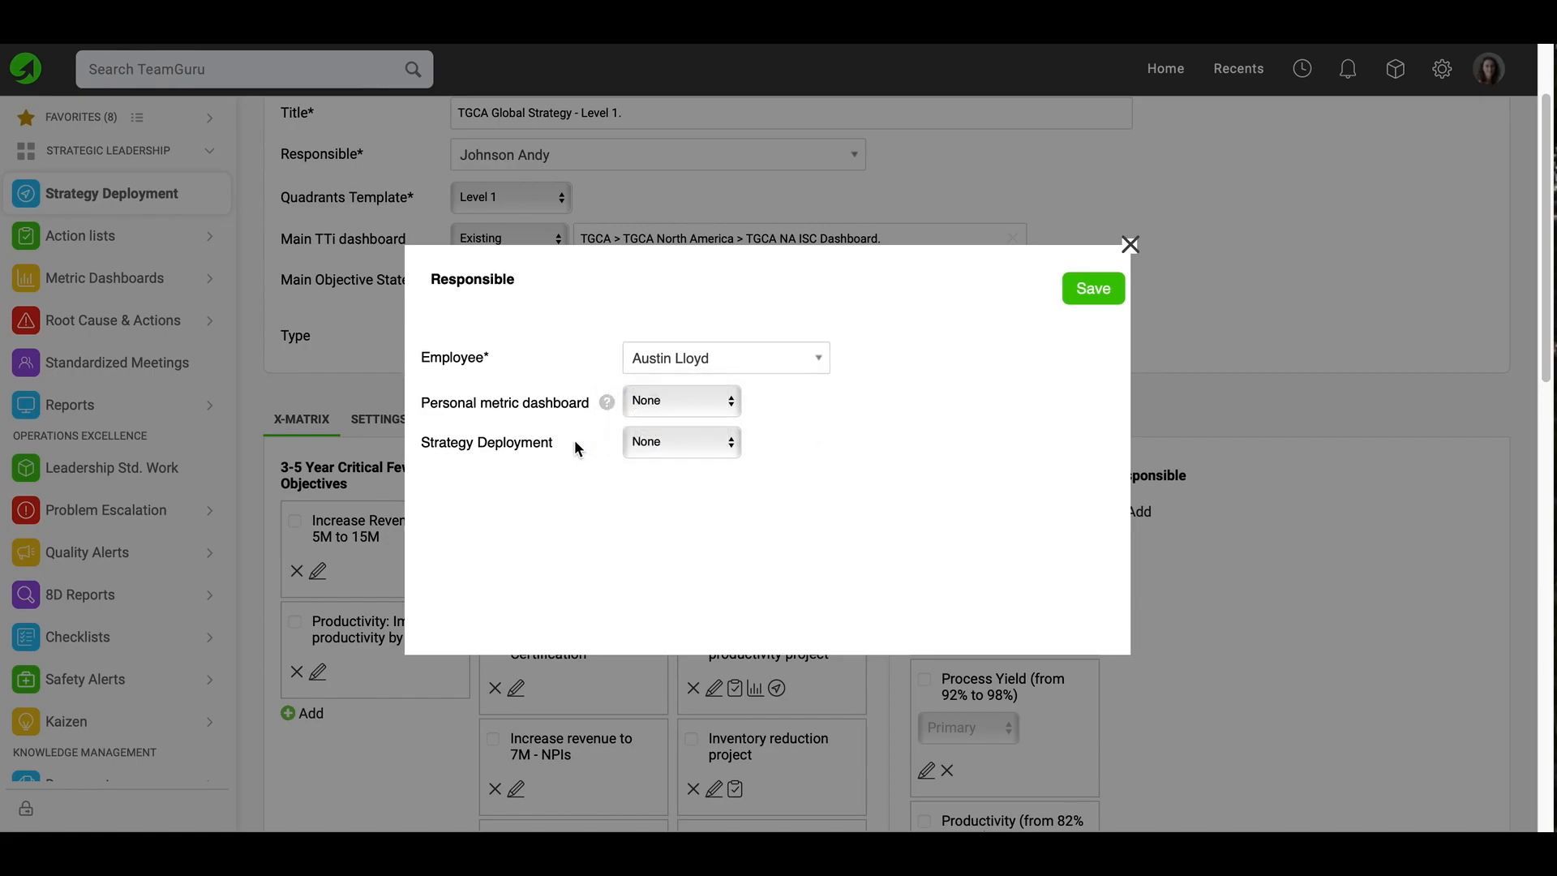
left_click(730, 453)
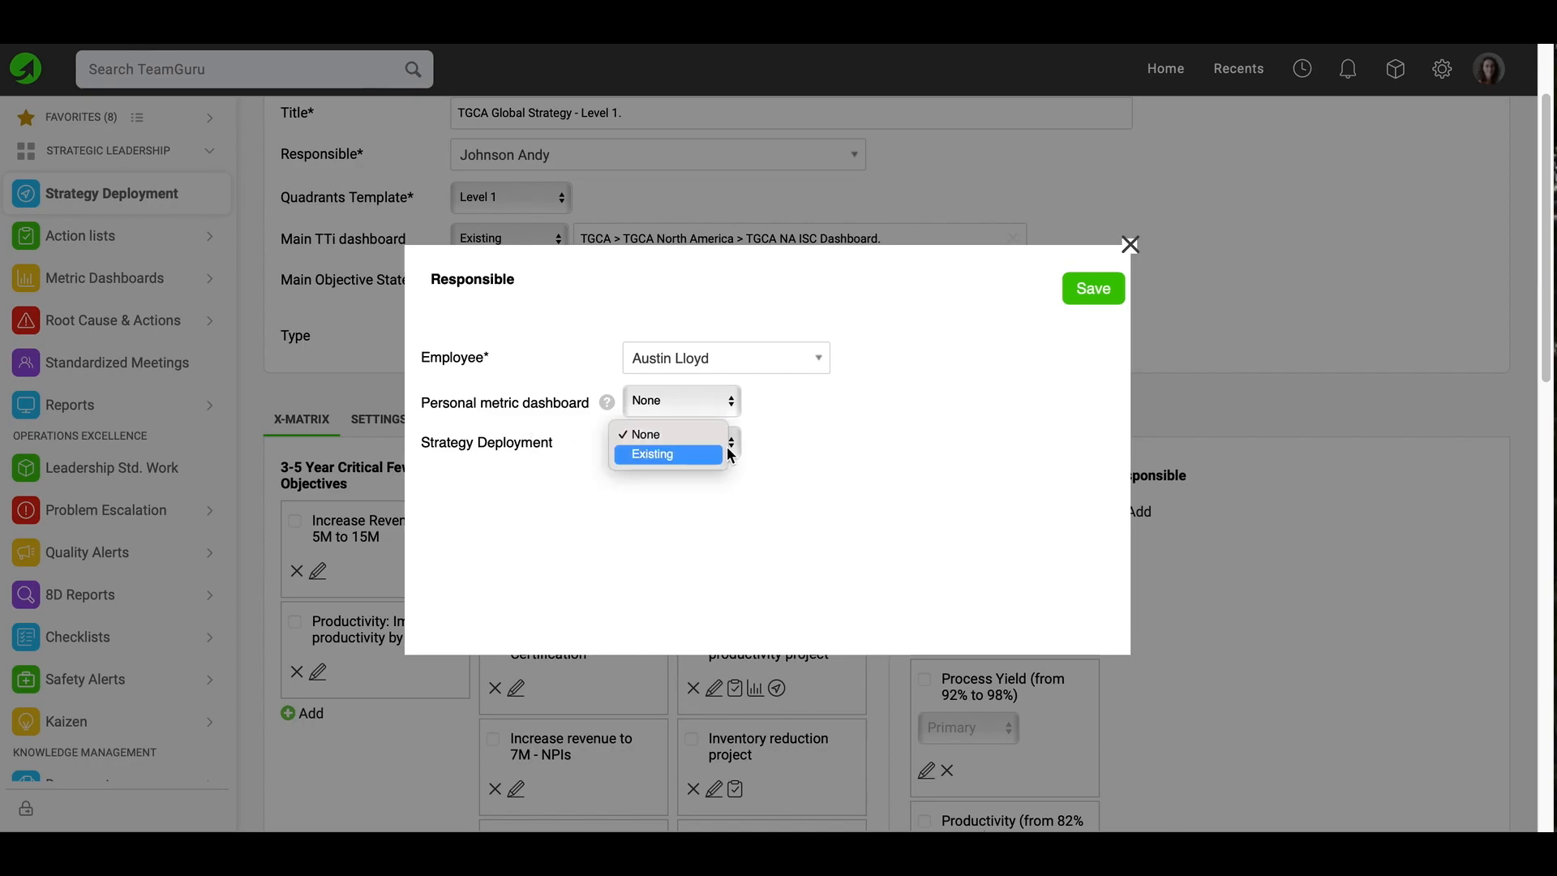
left_click(828, 453)
left_click(1086, 291)
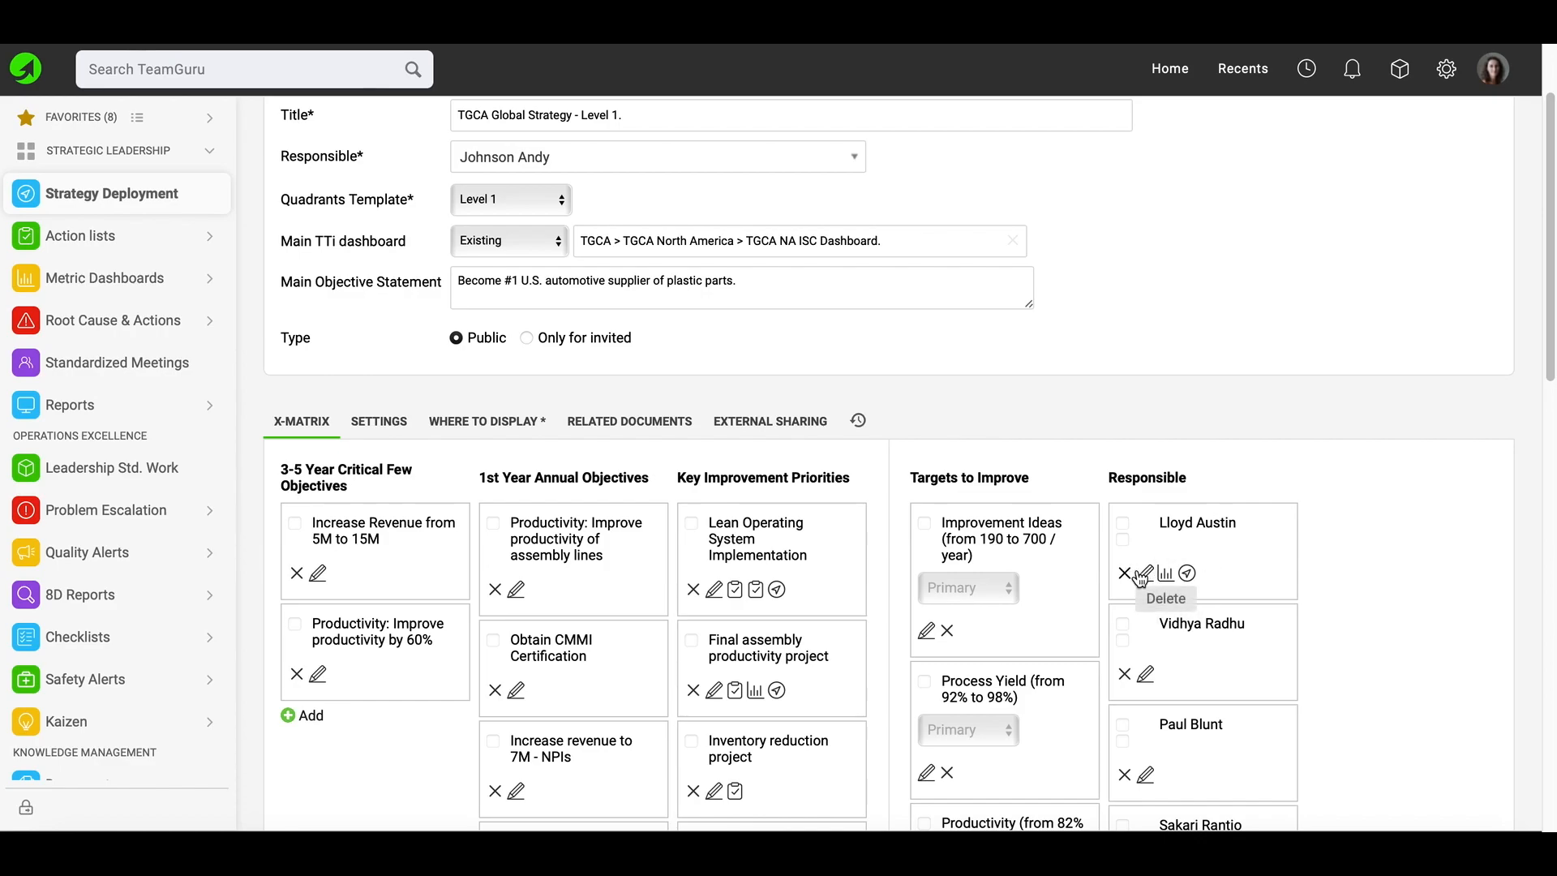
scroll(1257, 562, "down", 8)
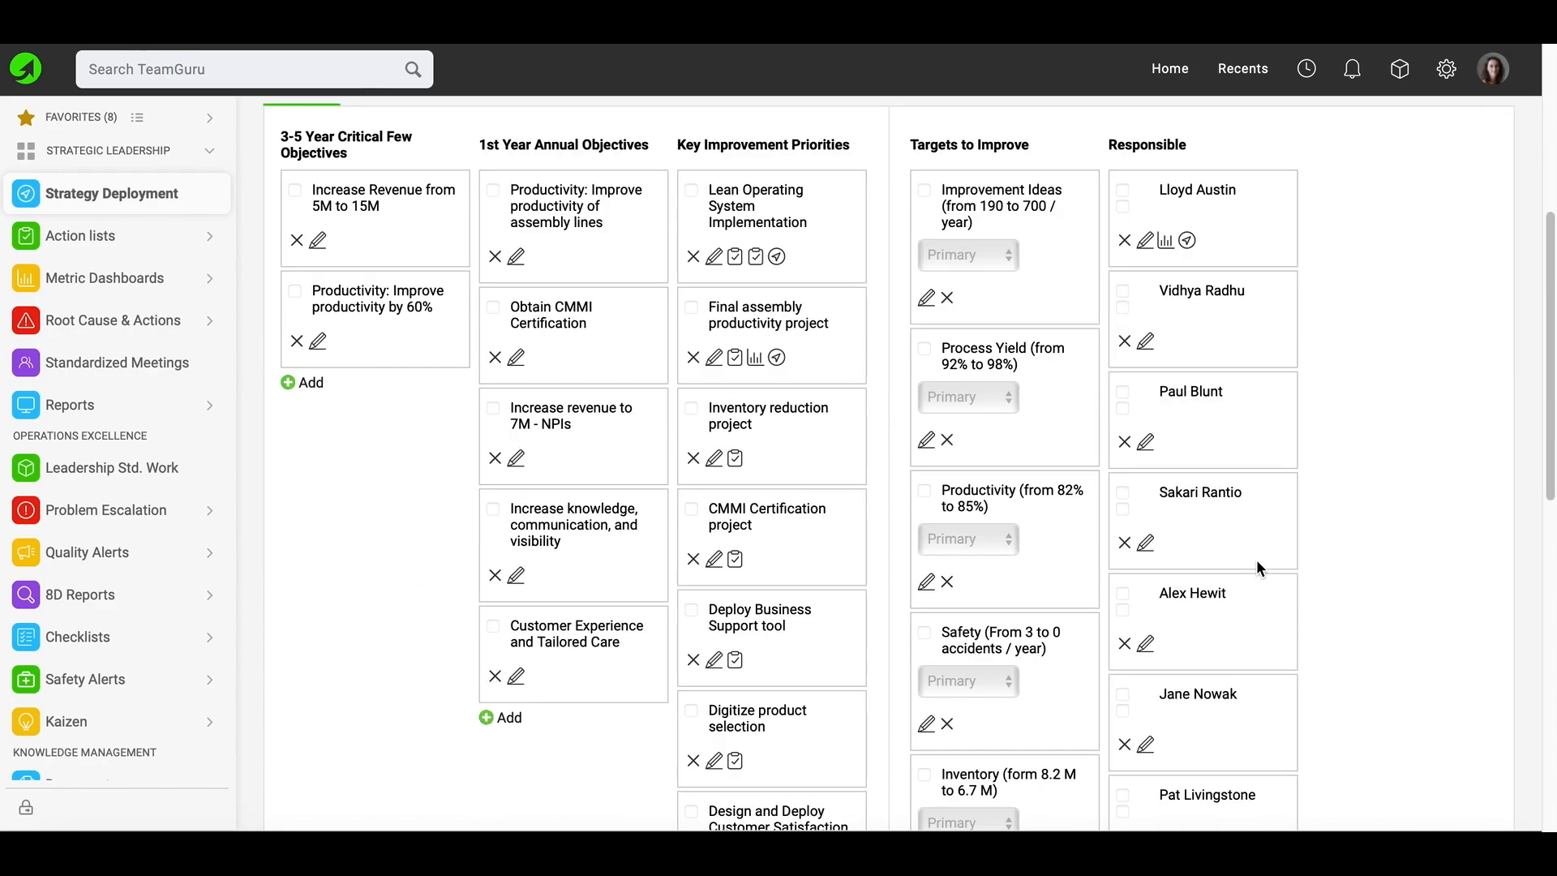
Save the strategy and review its X-matrix with the targets to improve and responsible employees.
scroll(1257, 559, "up", 10)
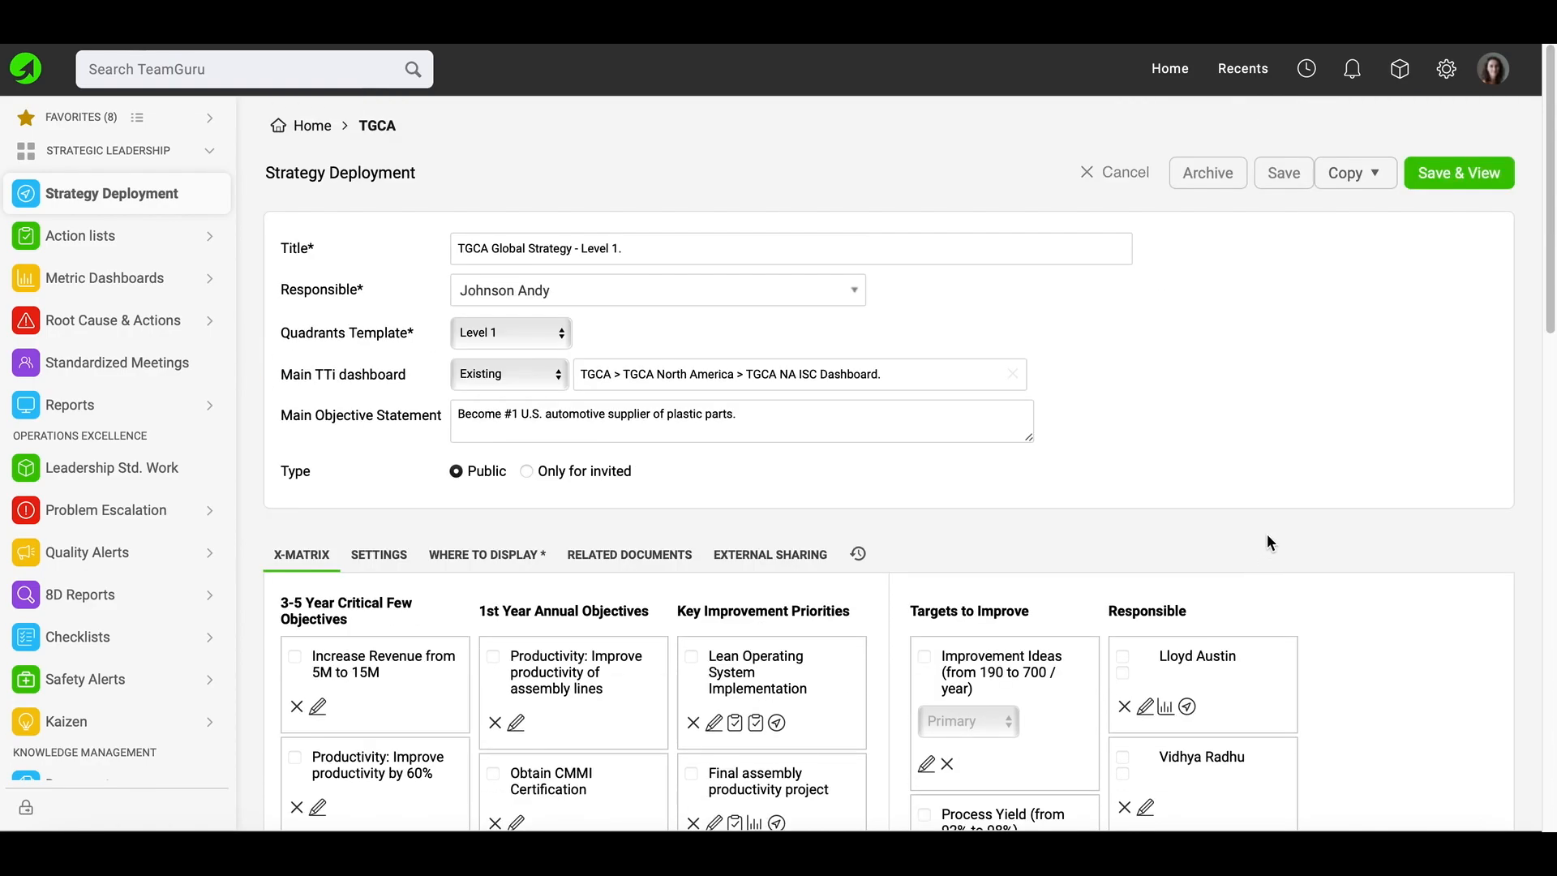
left_click(1443, 178)
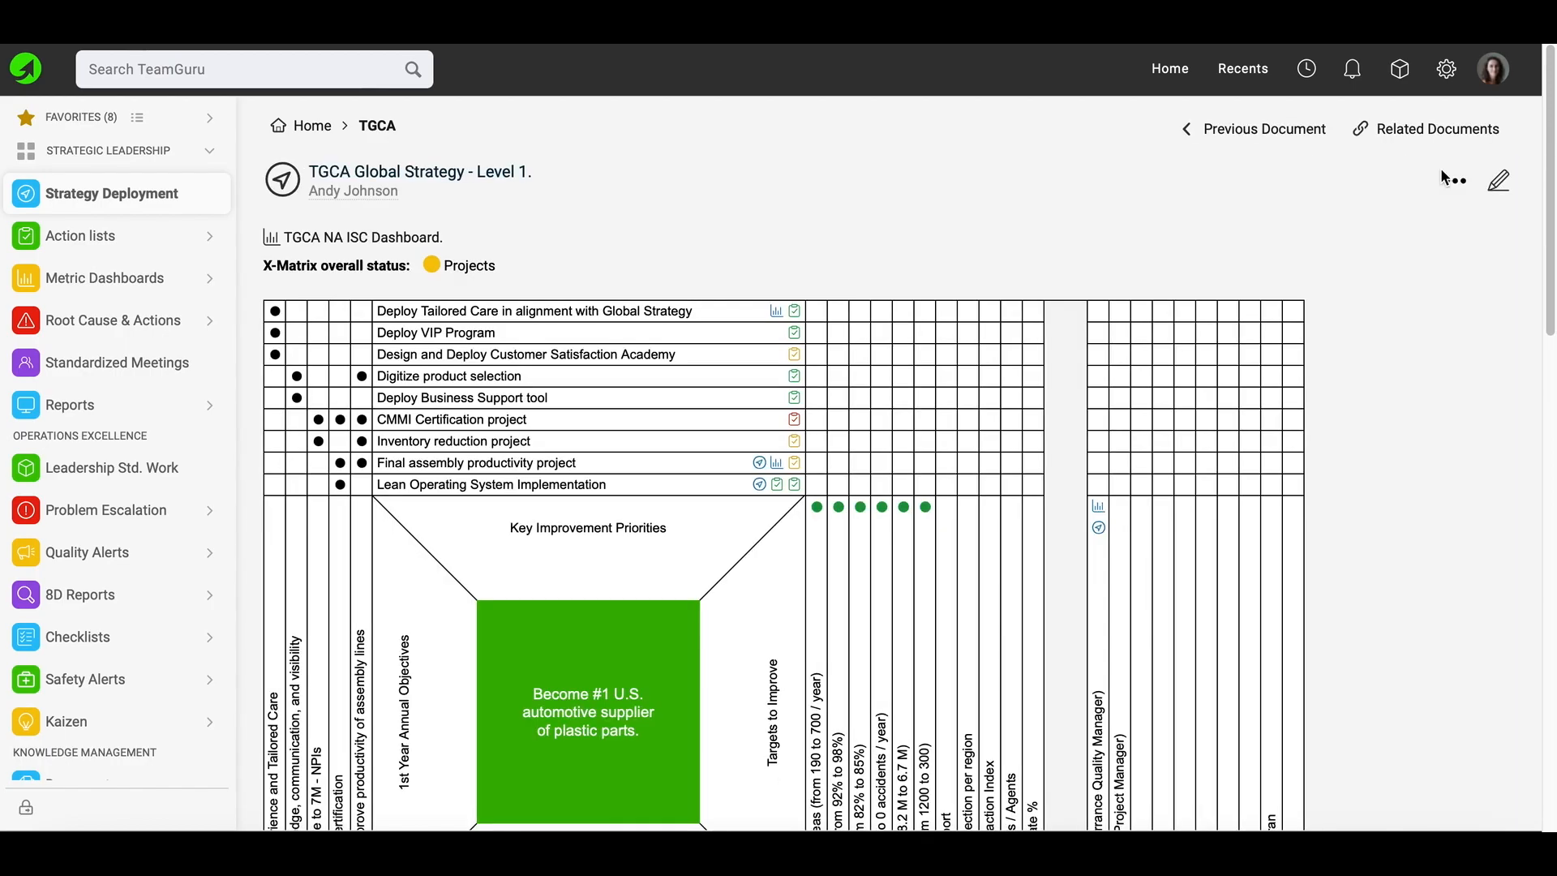
scroll(1124, 441, "down", 3)
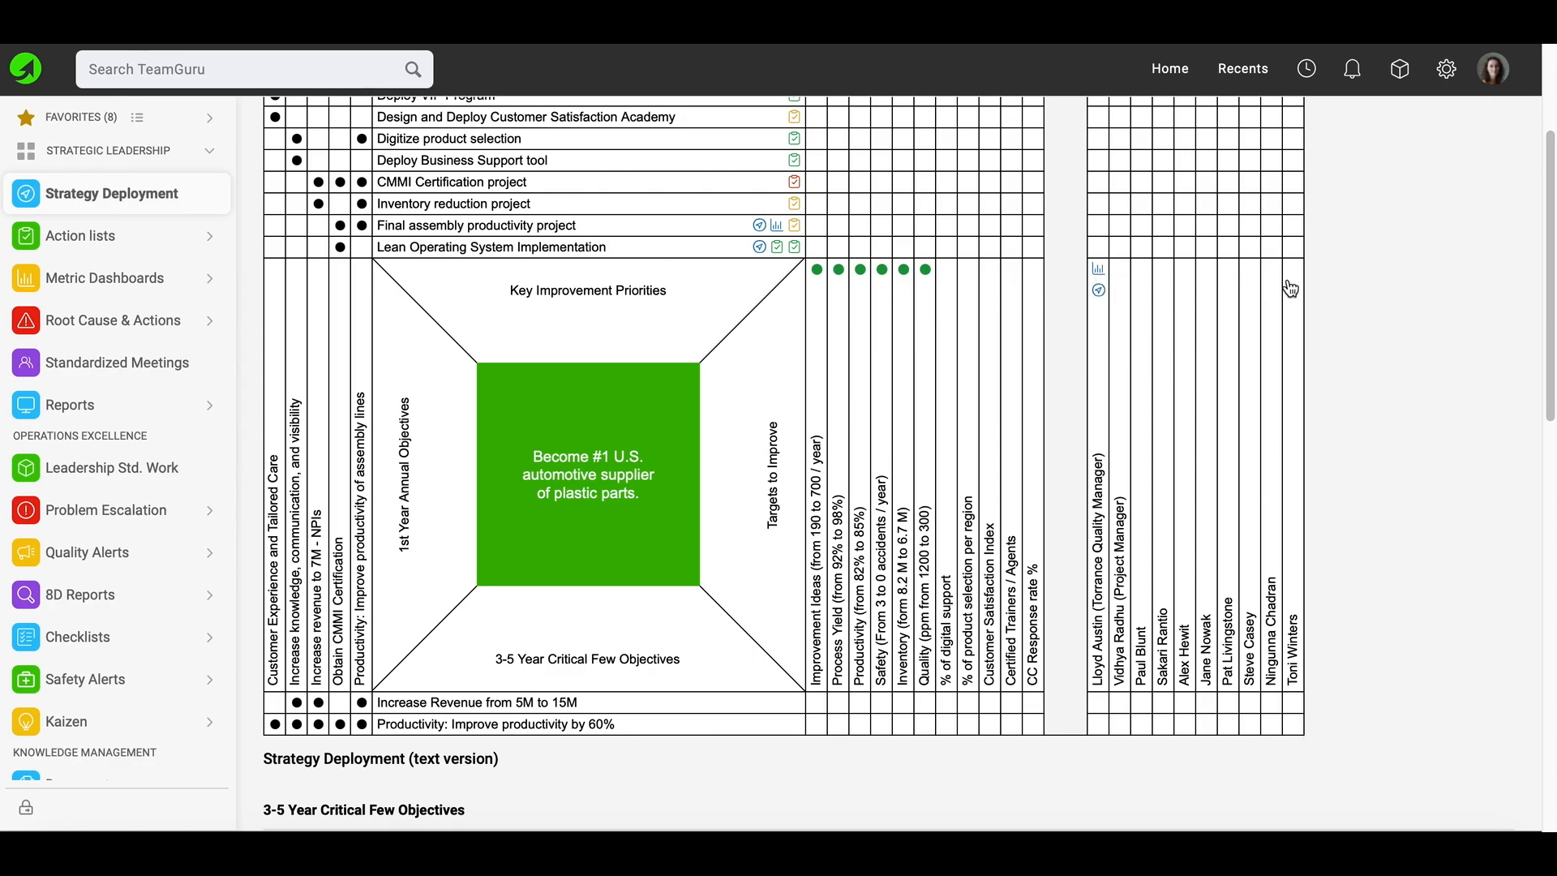
scroll(1392, 305, "up", 3)
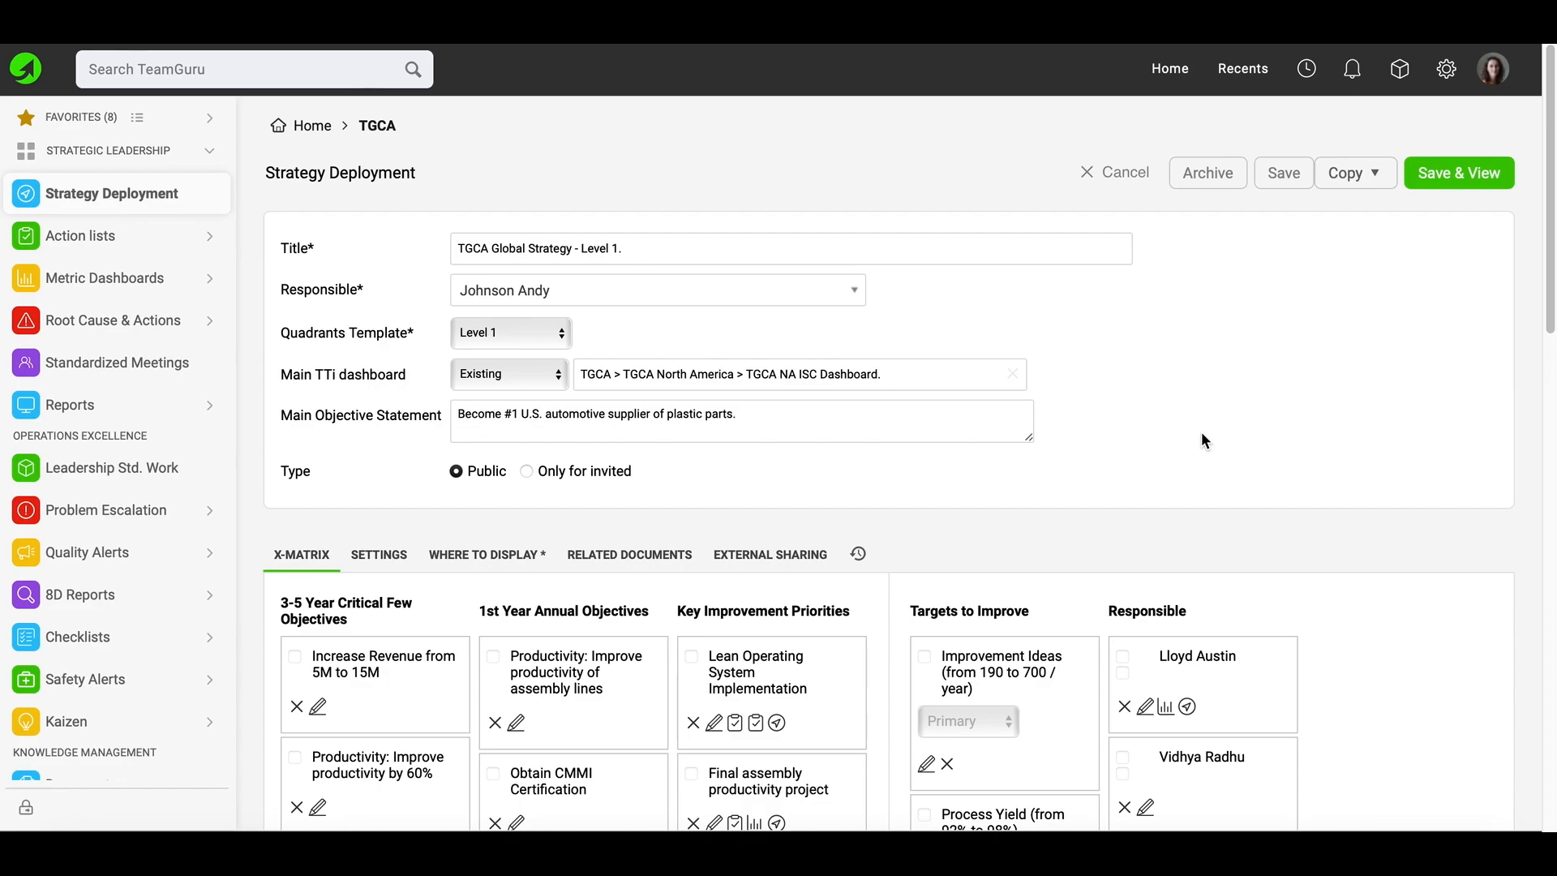
Link the Lean Operating System Implementation priority to the Improvement Ideas, Process Yield, and Productivity targets, checking the relationship type options for Improvement Ideas.
scroll(1202, 433, "down", 5)
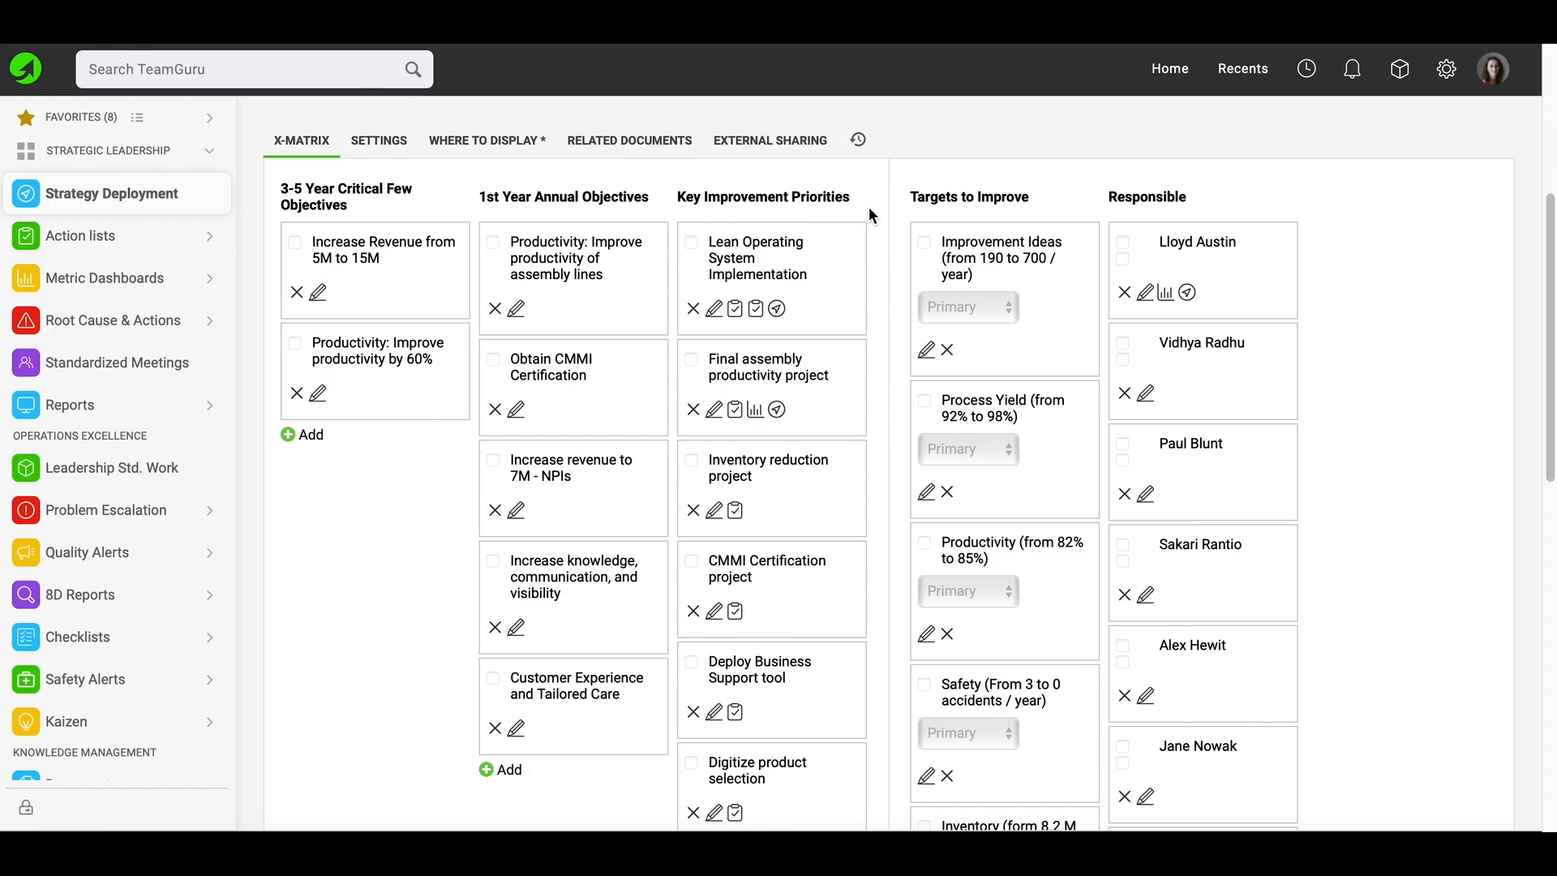
left_click(801, 257)
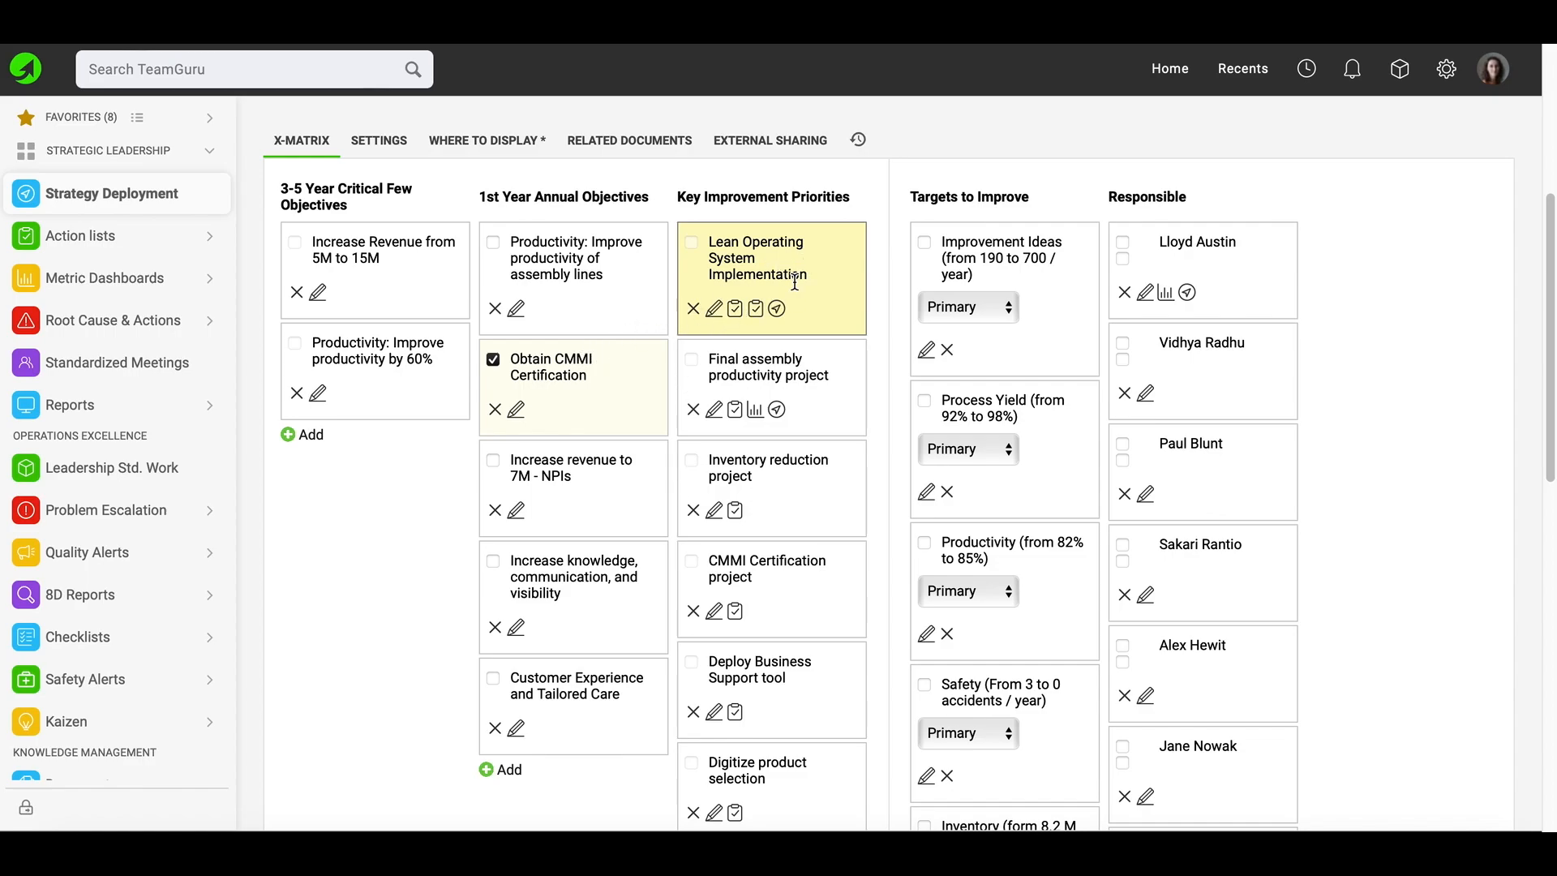
left_click(926, 242)
left_click(925, 402)
left_click(924, 543)
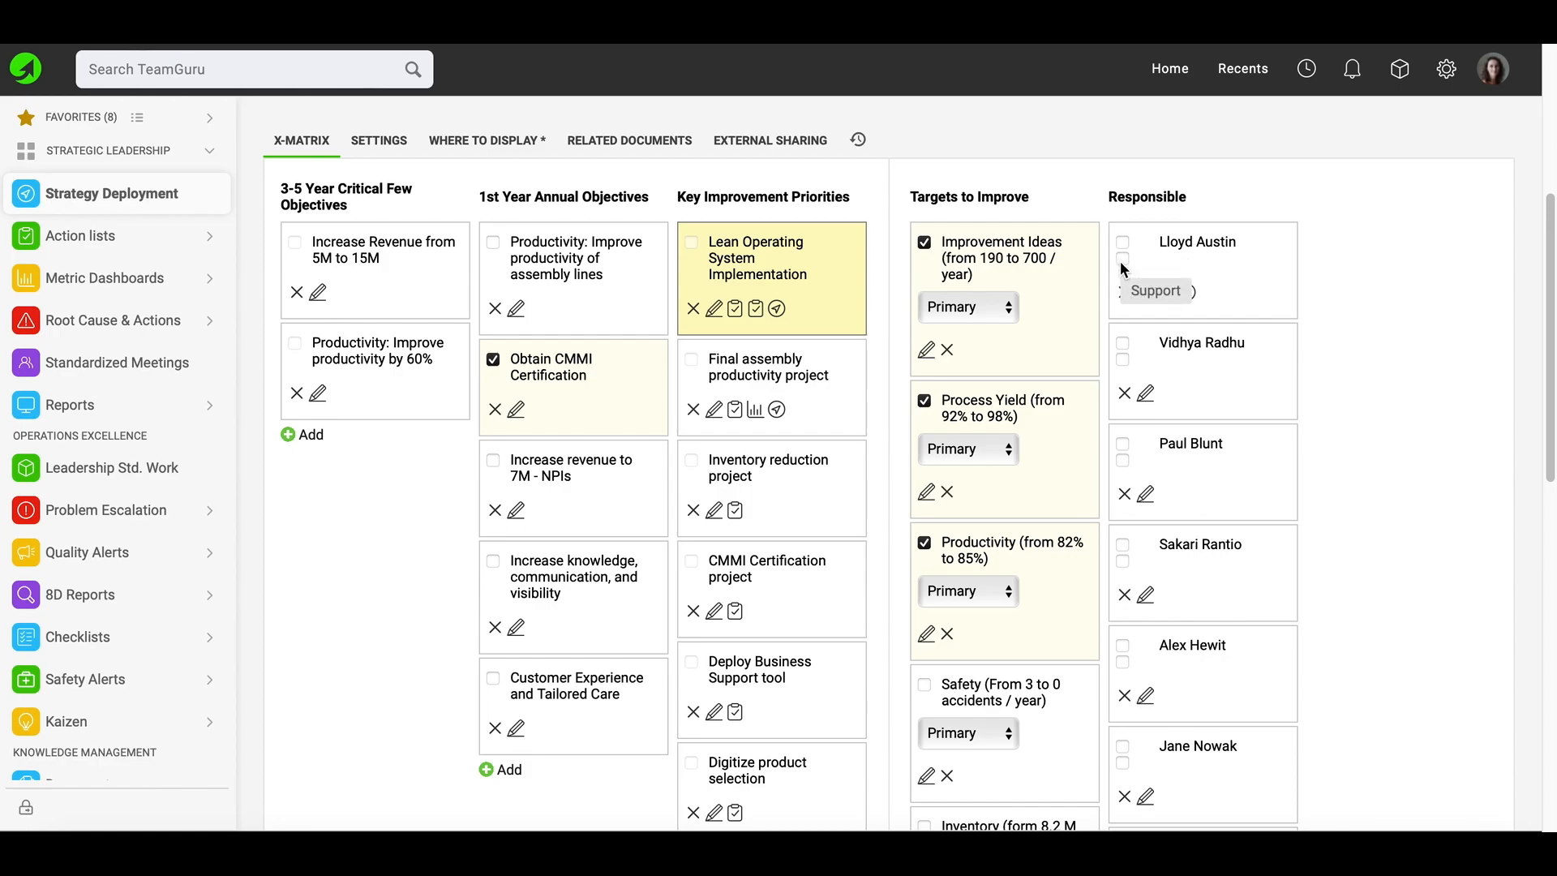
scroll(1127, 261, "down", 1)
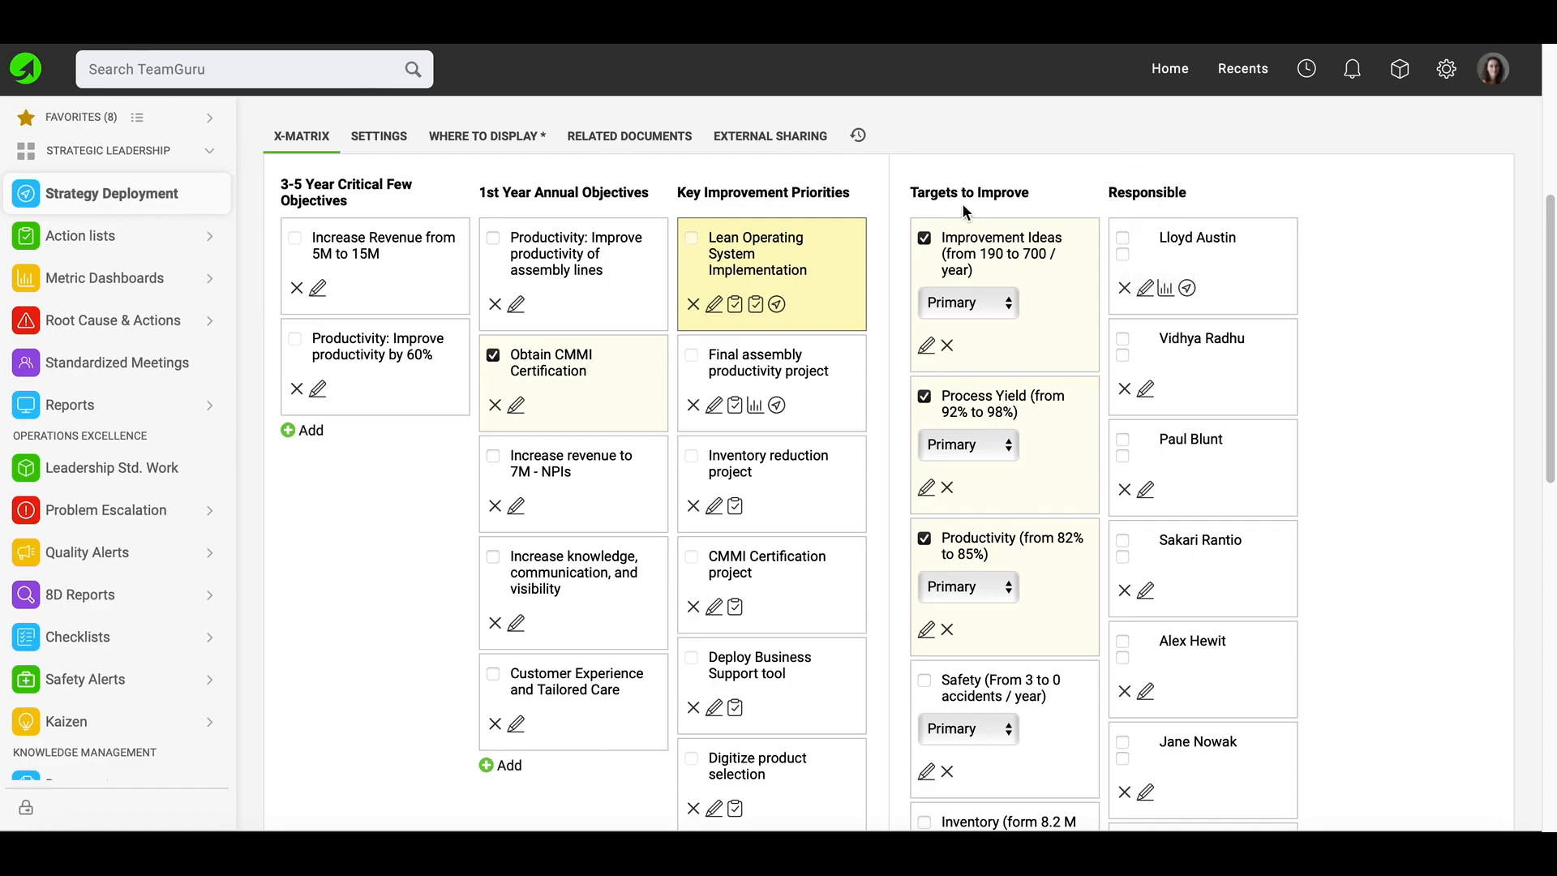
left_click(995, 307)
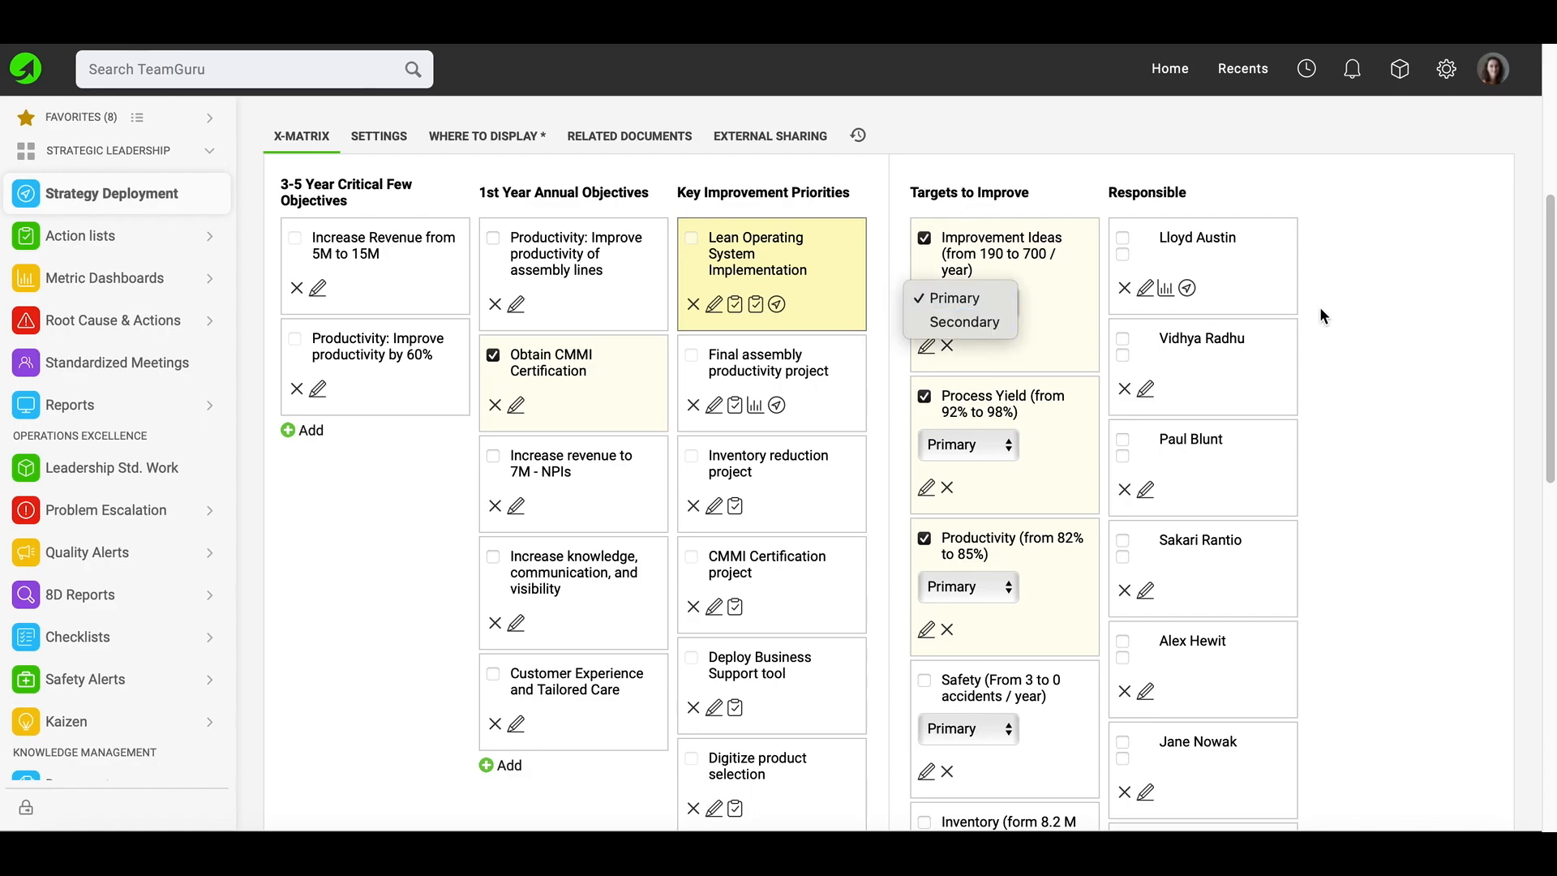
left_click(1374, 302)
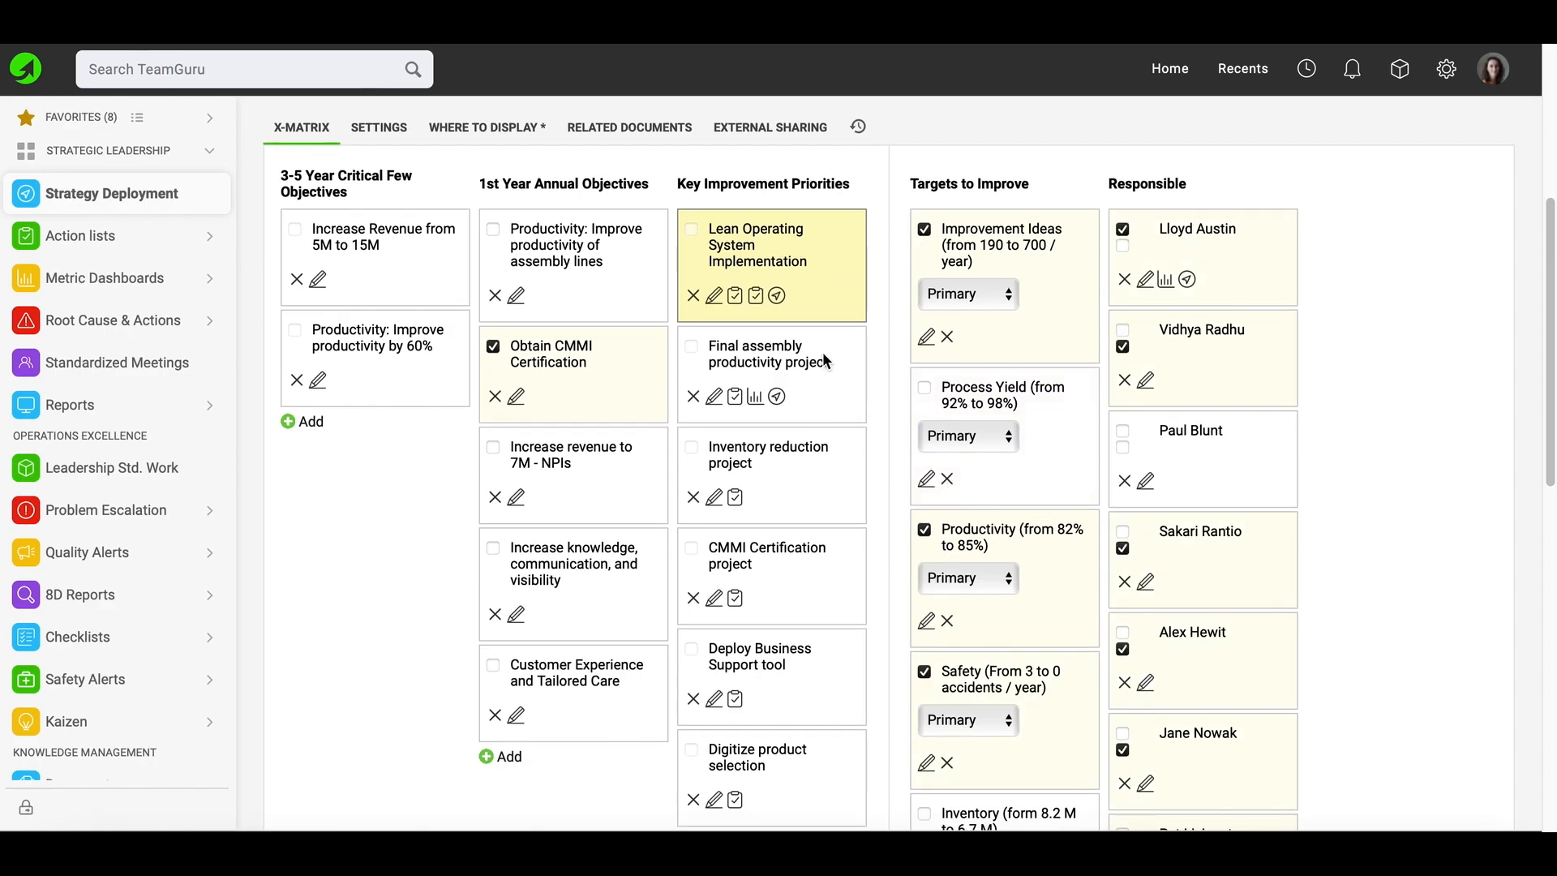
Check the links of the Final assembly productivity project priority and save the strategy to view the relationships in the X-matrix.
left_click(801, 364)
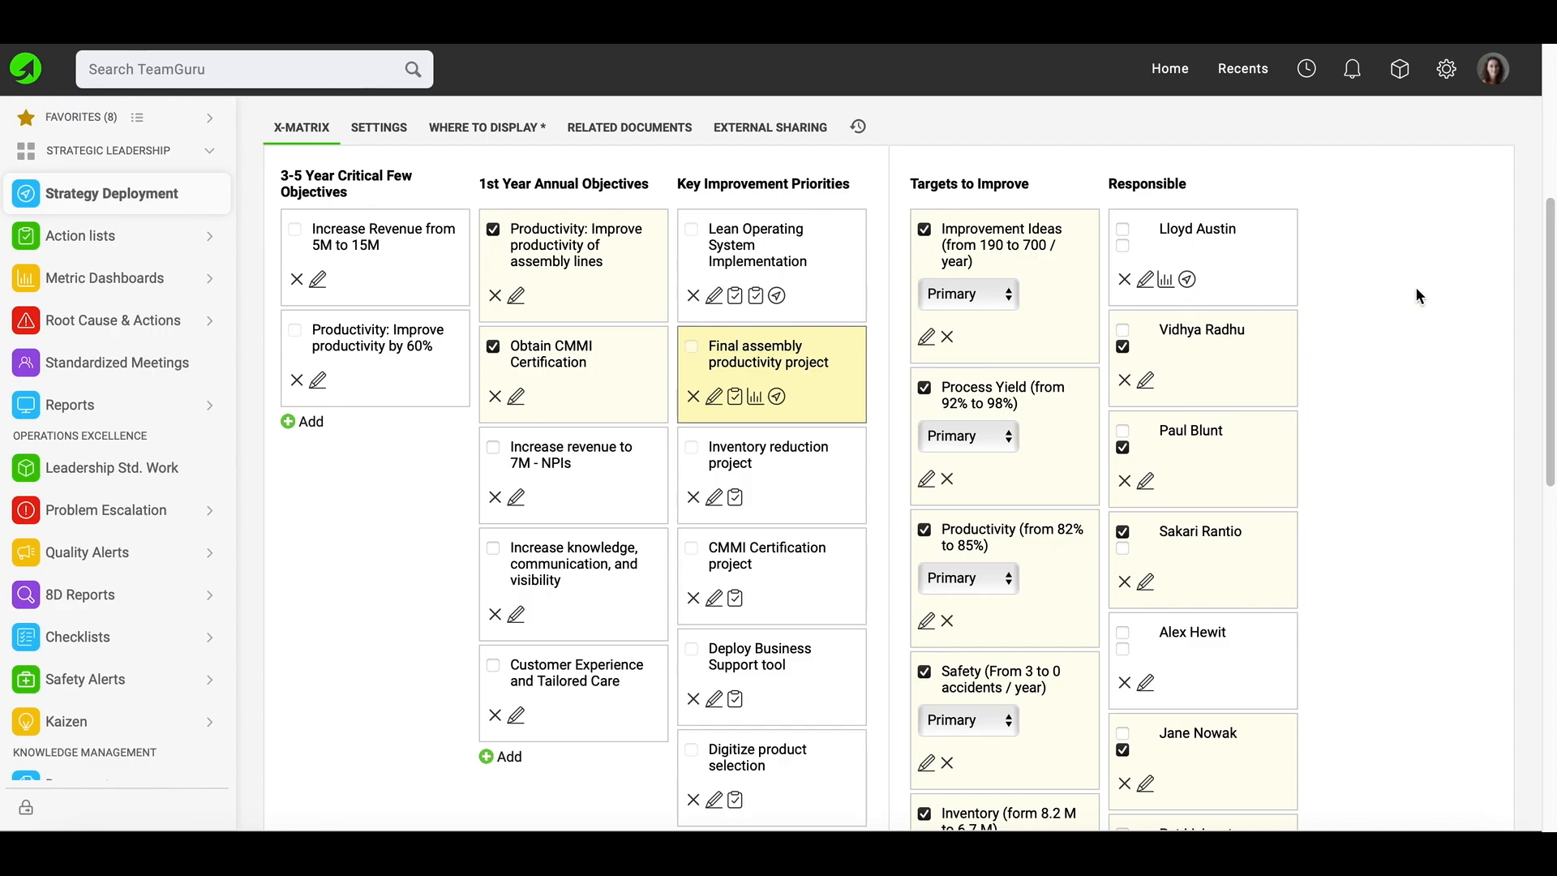
scroll(1414, 287, "up", 5)
left_click(1433, 189)
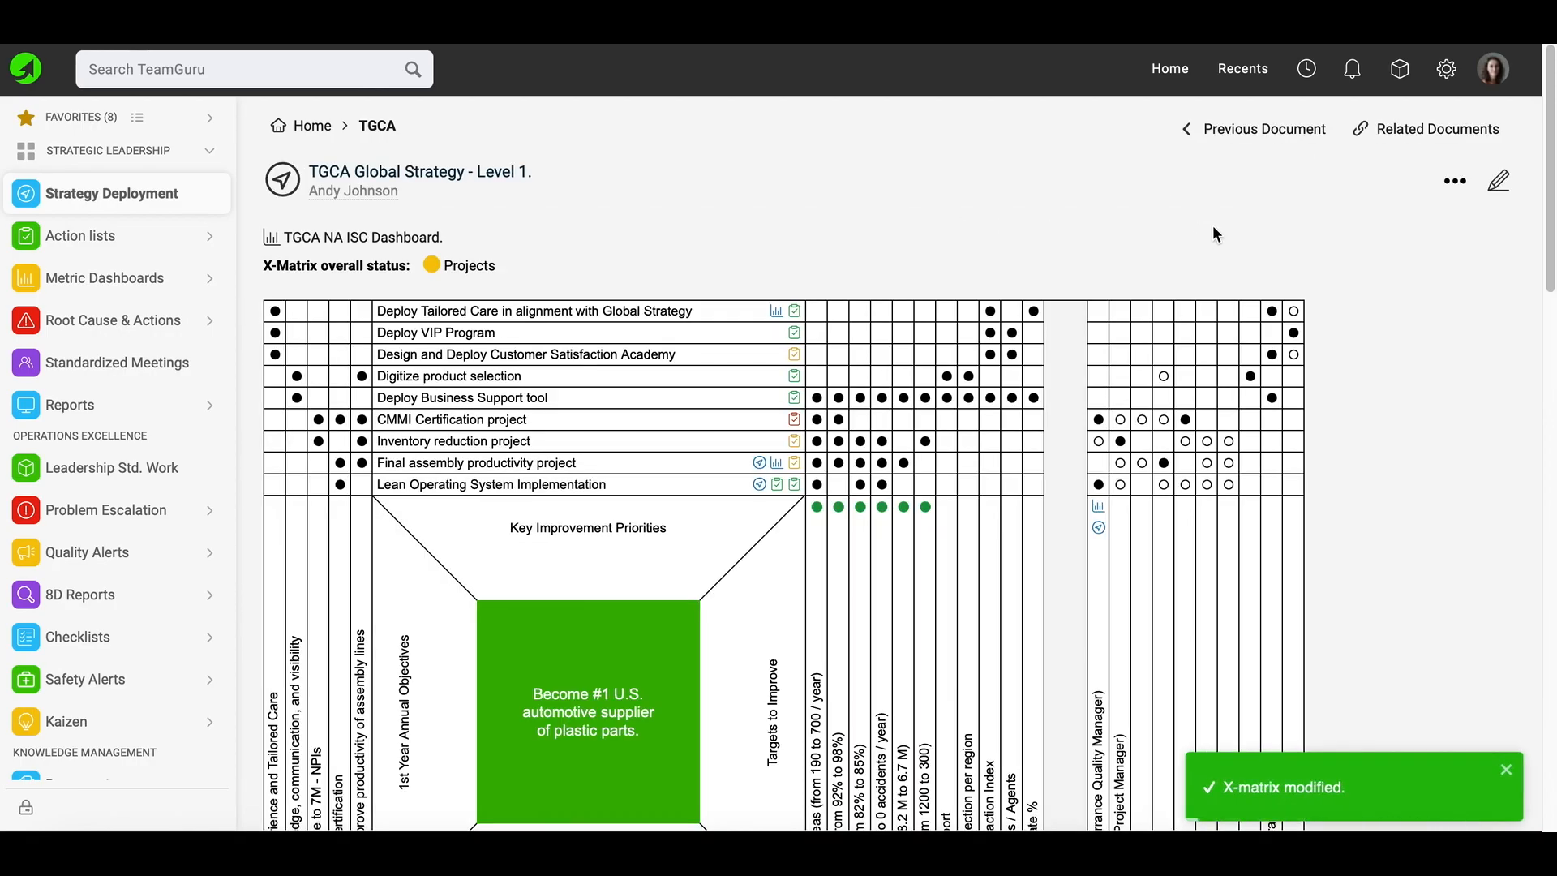
scroll(1116, 333, "down", 3)
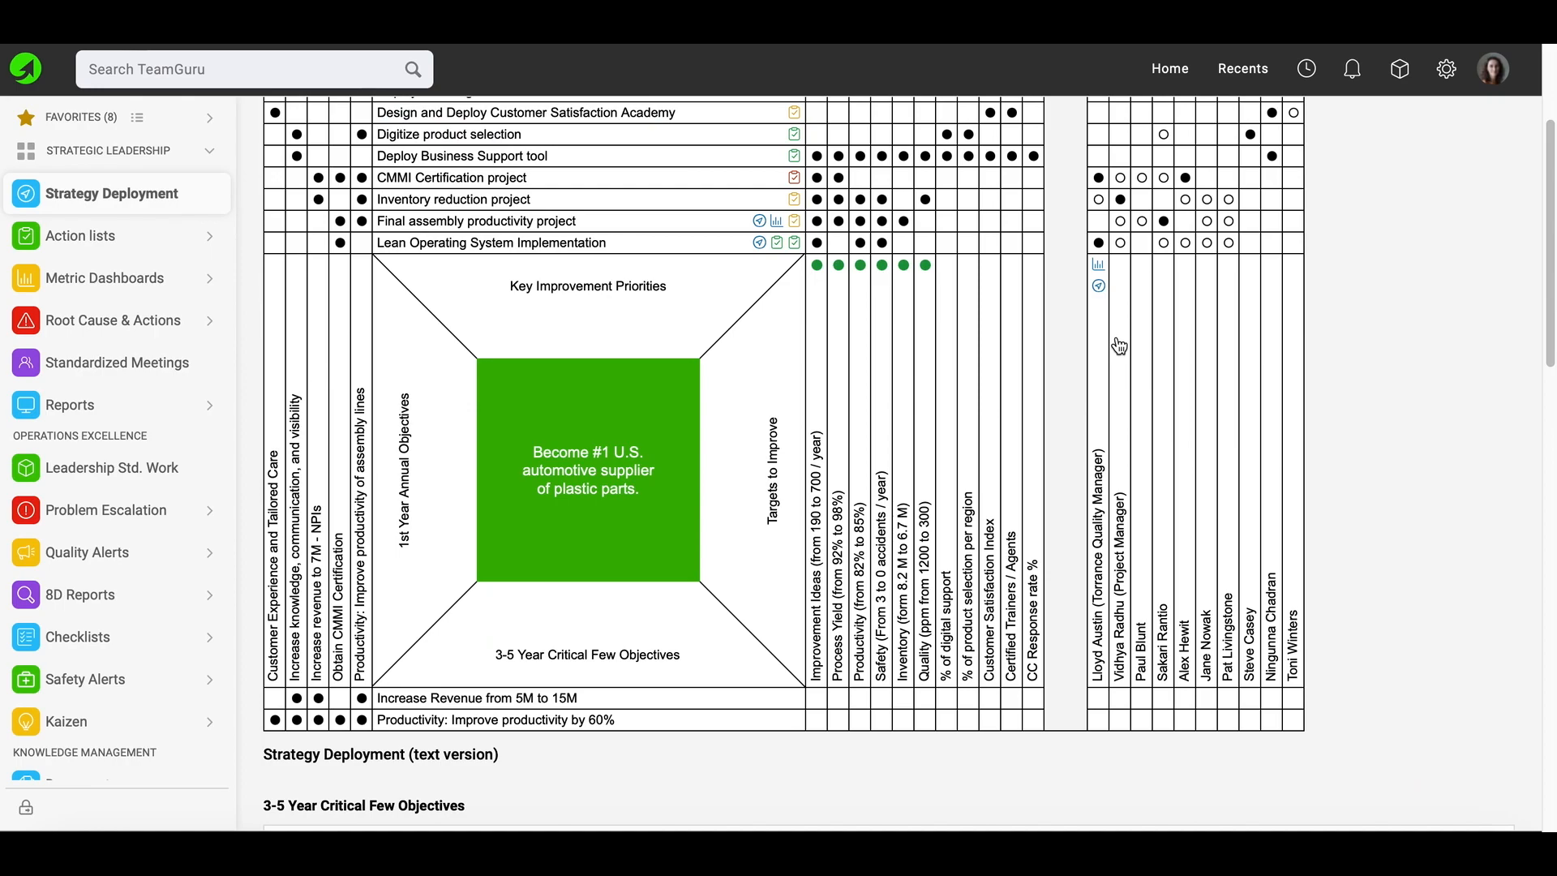
scroll(1119, 341, "up", 3)
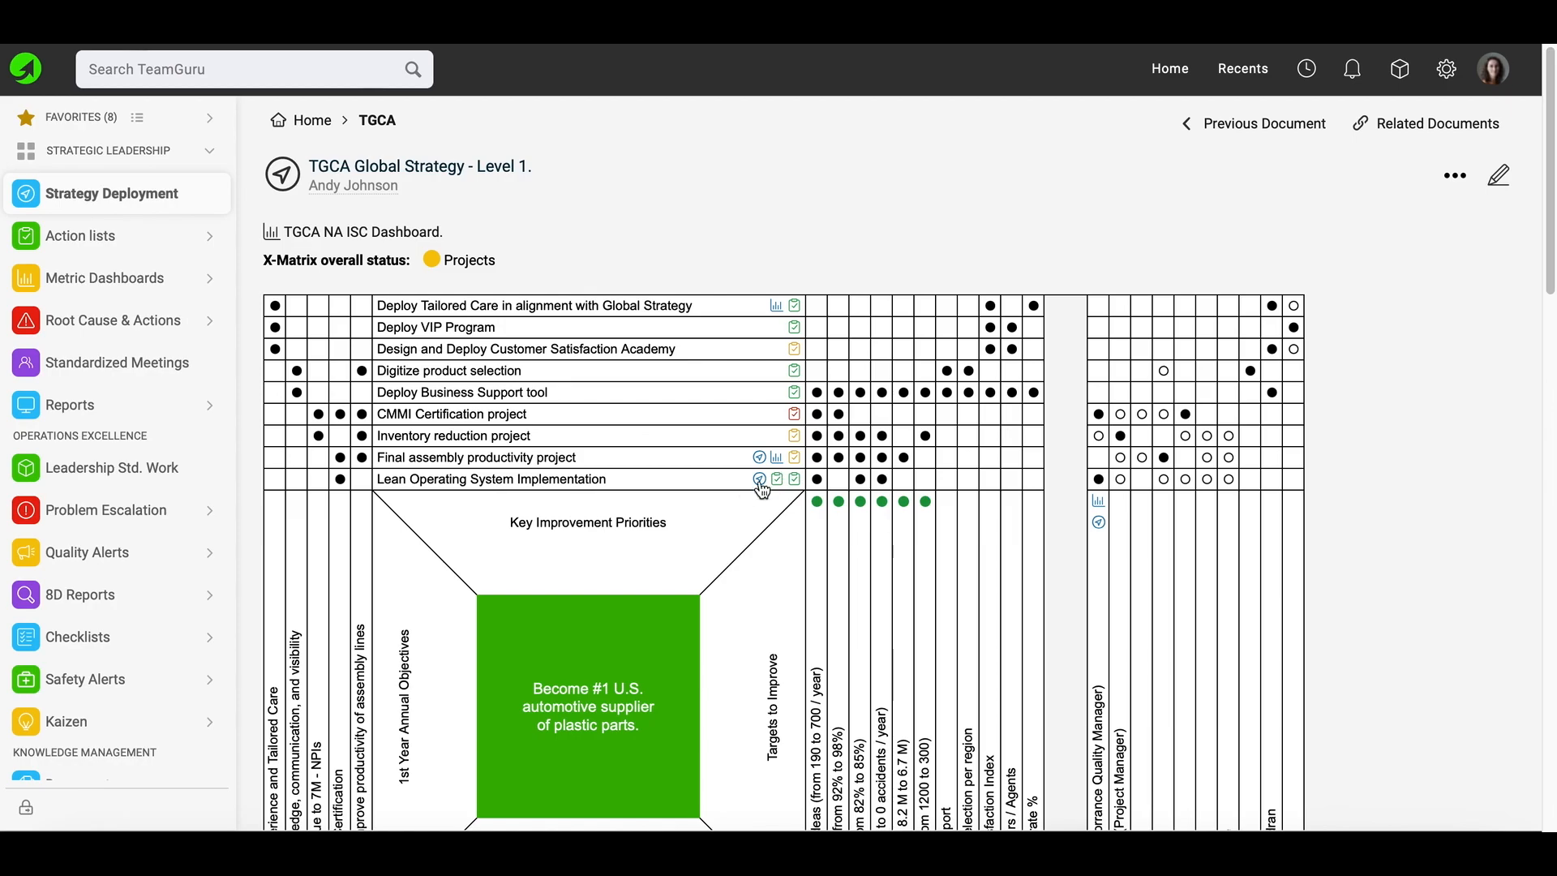
Highlight the X-matrix items related to the first two responsible employees and to the Process Yield target.
left_click(1097, 566)
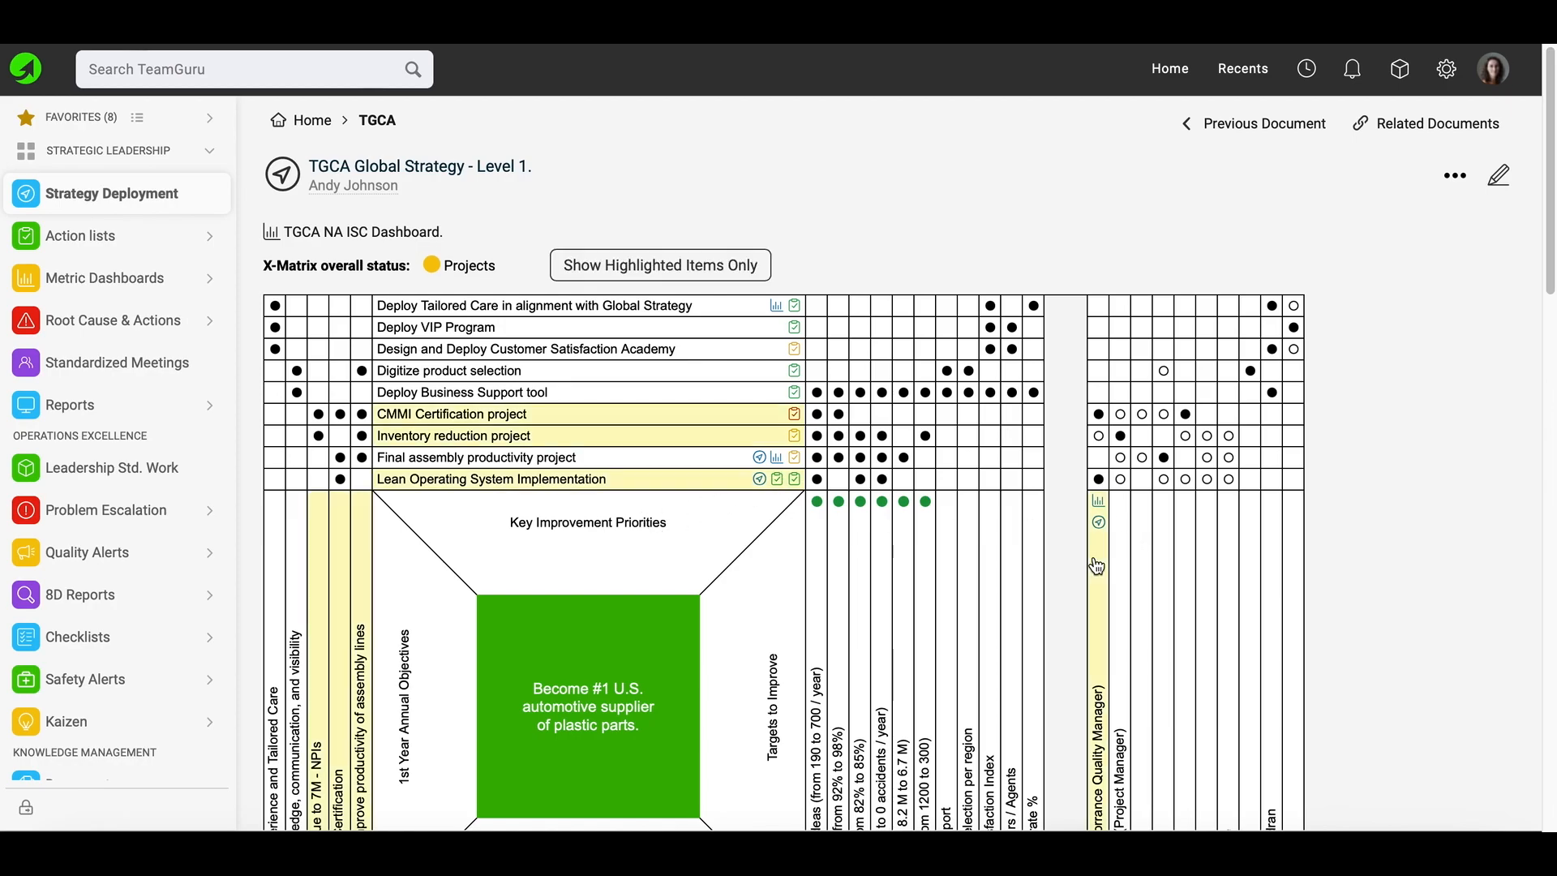
scroll(1098, 566, "down", 1)
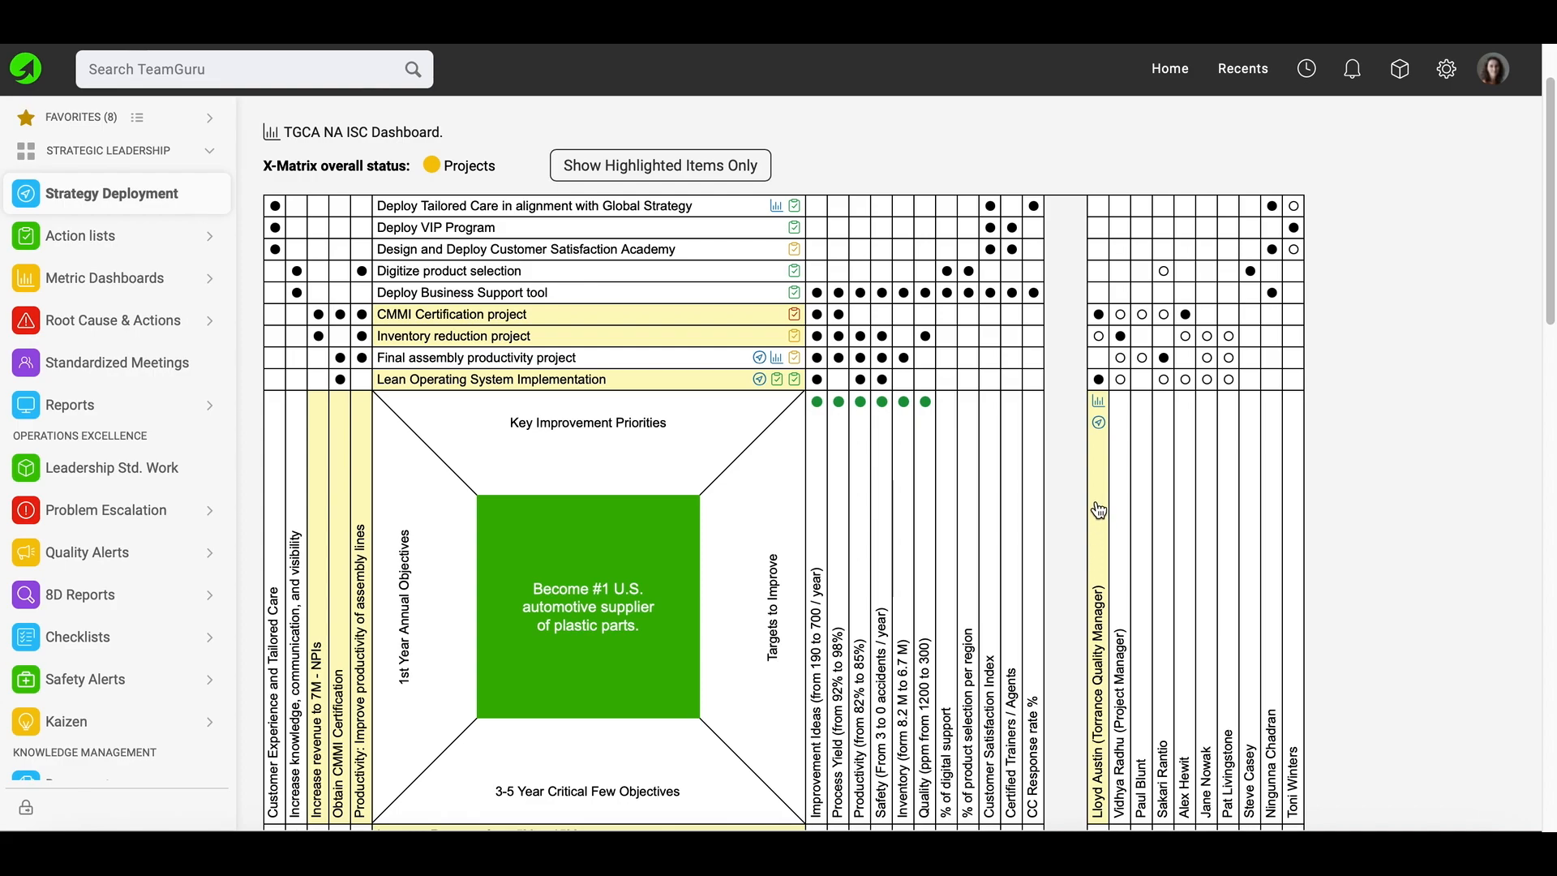
left_click(1119, 336)
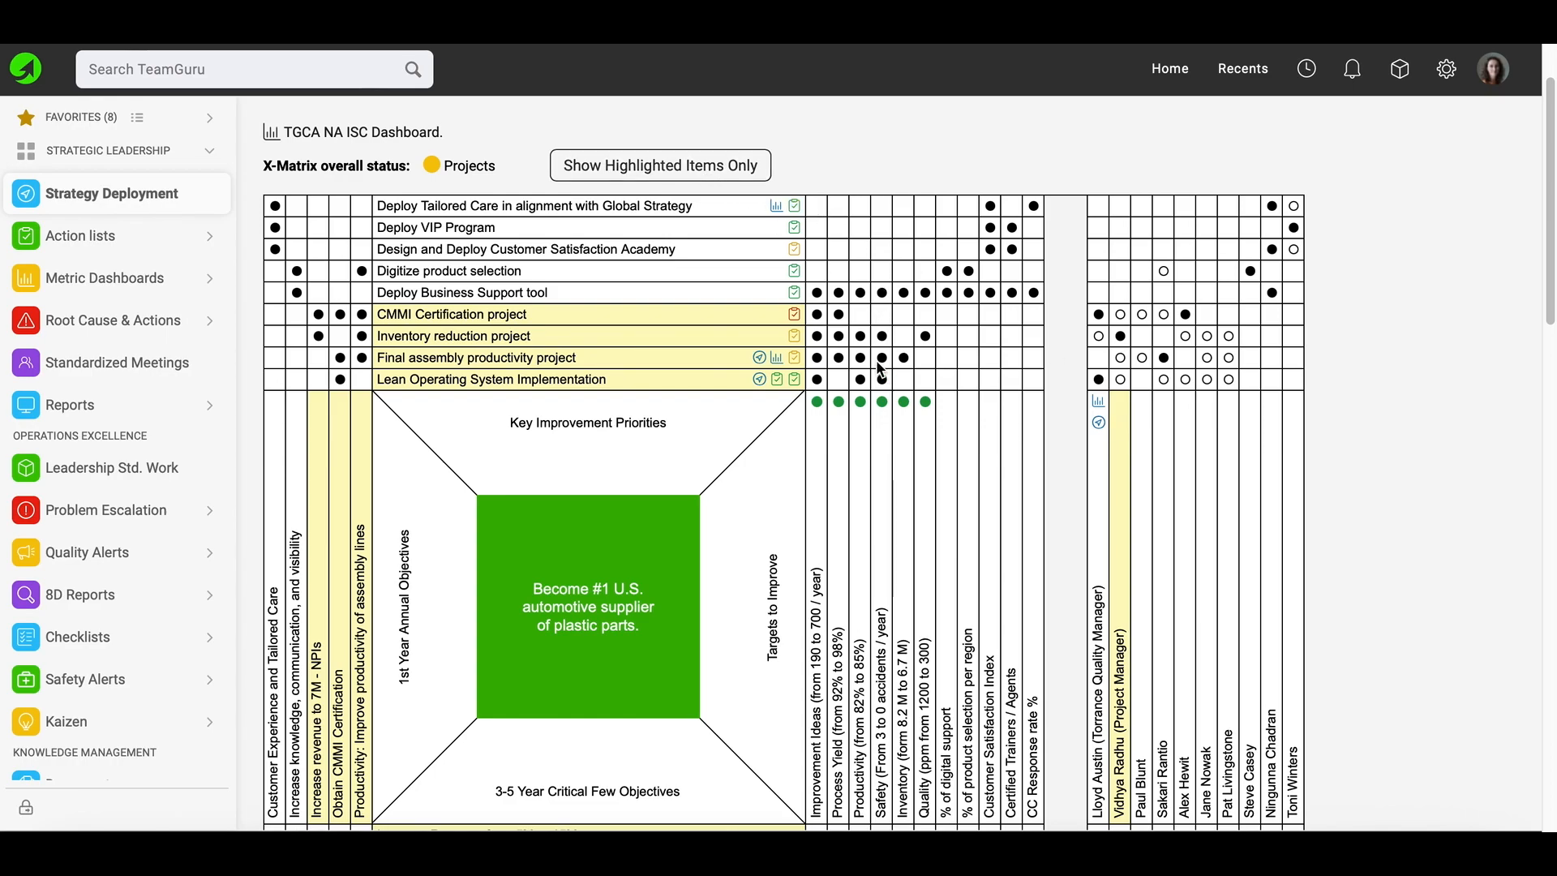
scroll(730, 191, "up", 1)
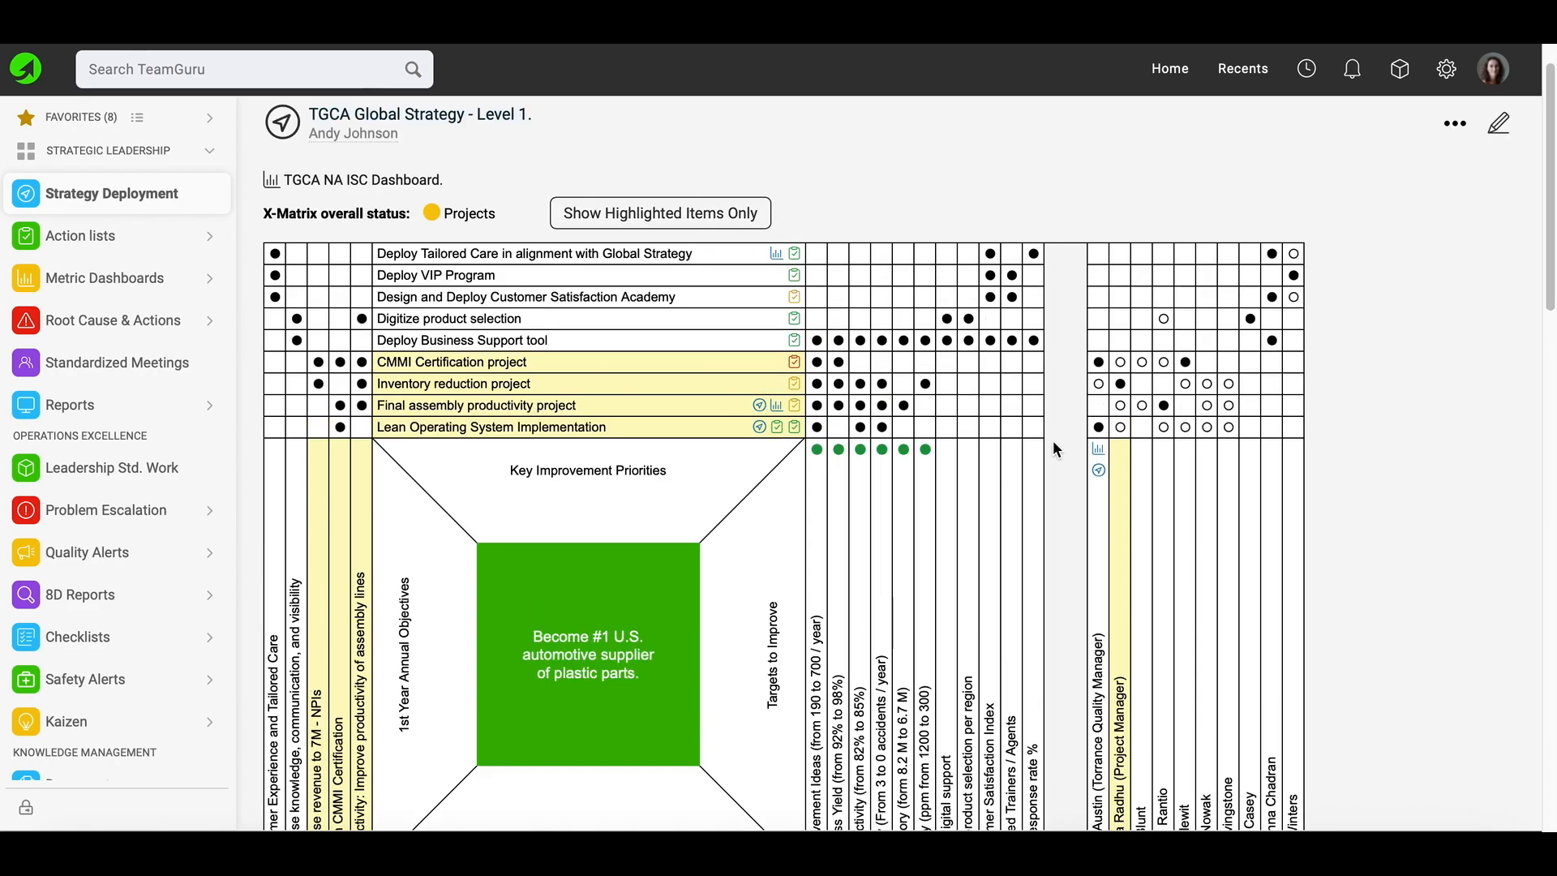
left_click(841, 498)
scroll(841, 498, "down", 3)
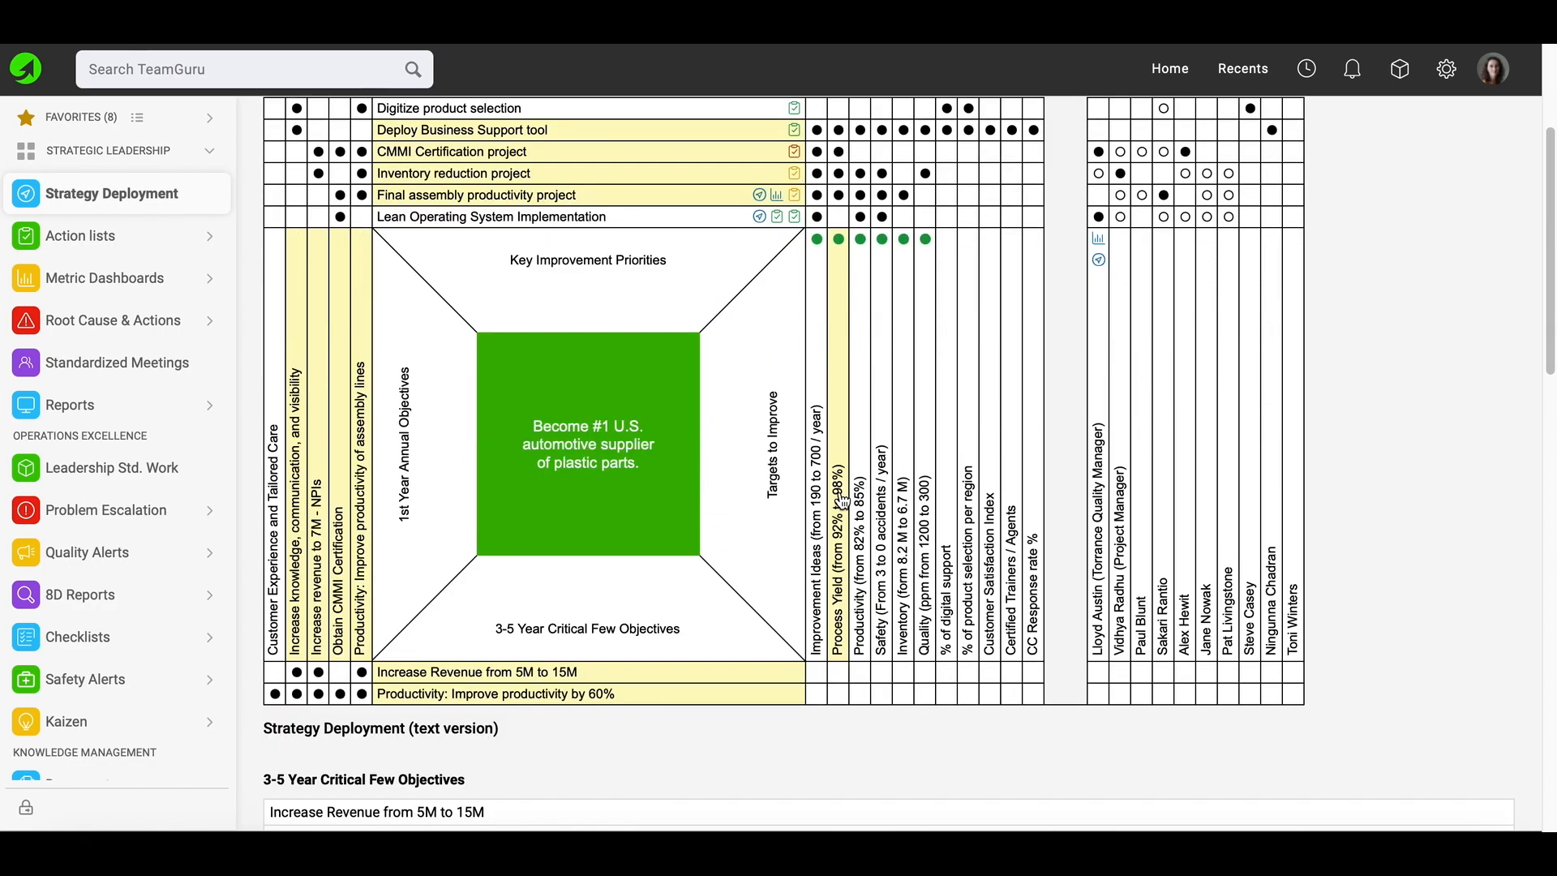
scroll(842, 499, "up", 4)
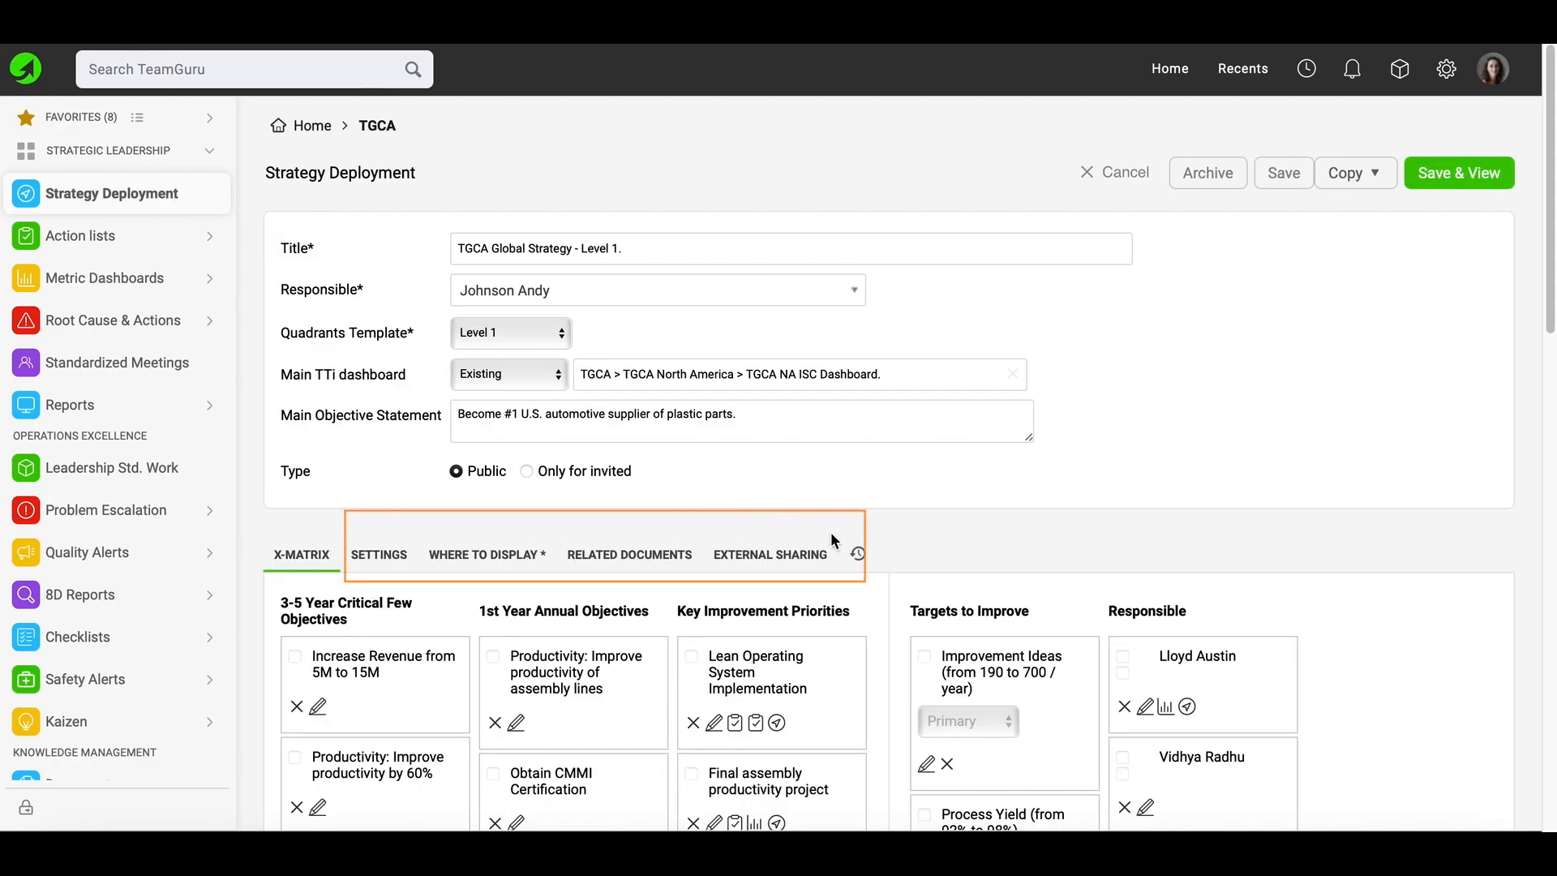
Examine the strategy's display settings for project status, employee job titles, and status of metrics.
left_click(373, 558)
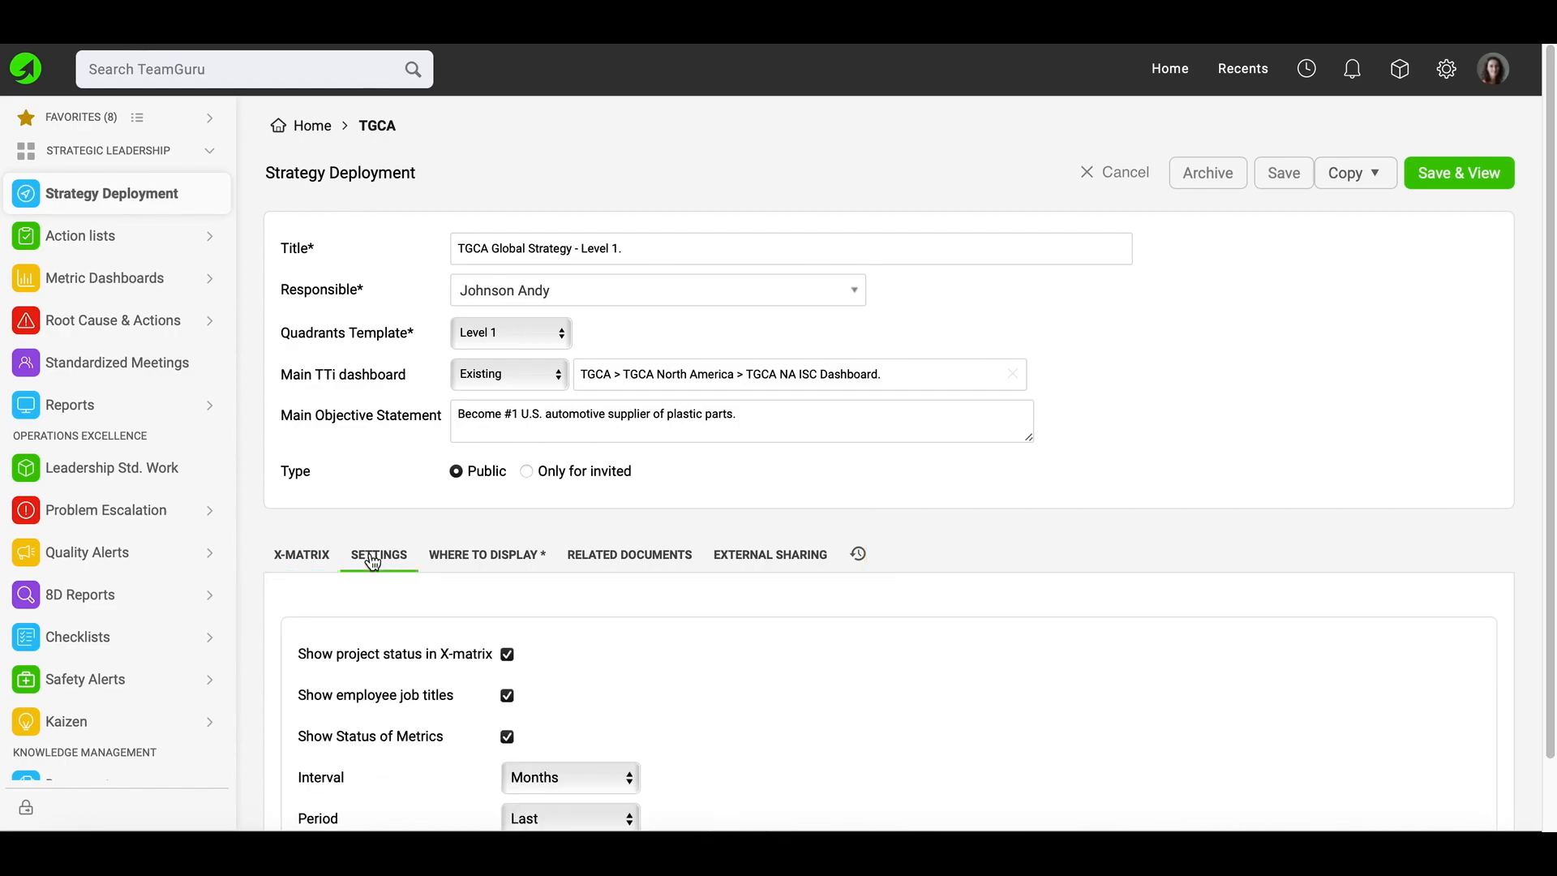
scroll(657, 578, "down", 2)
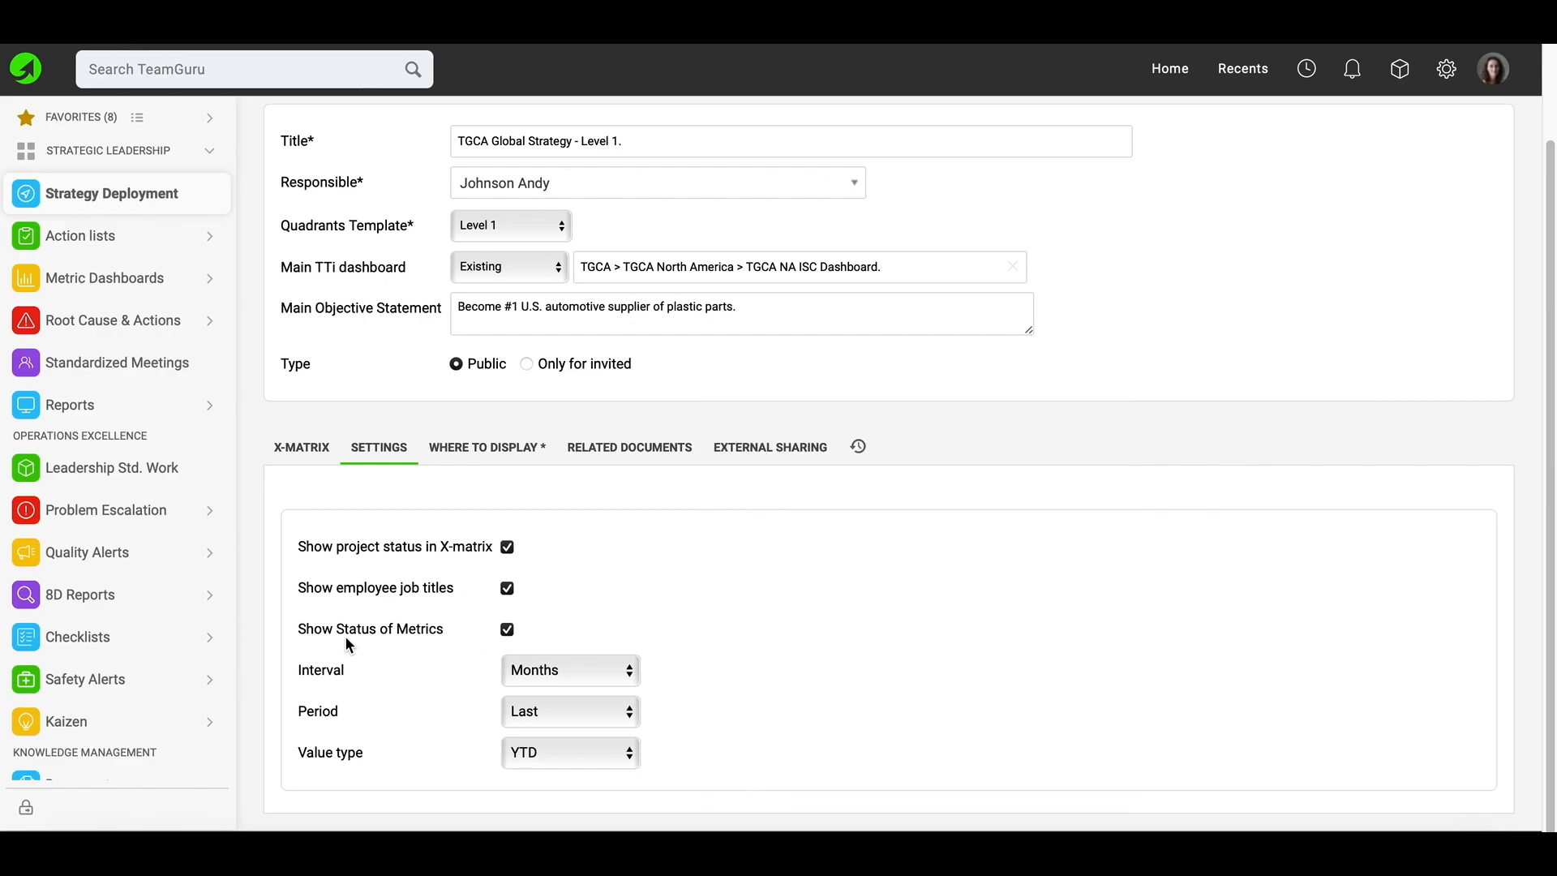
scroll(456, 639, "up", 2)
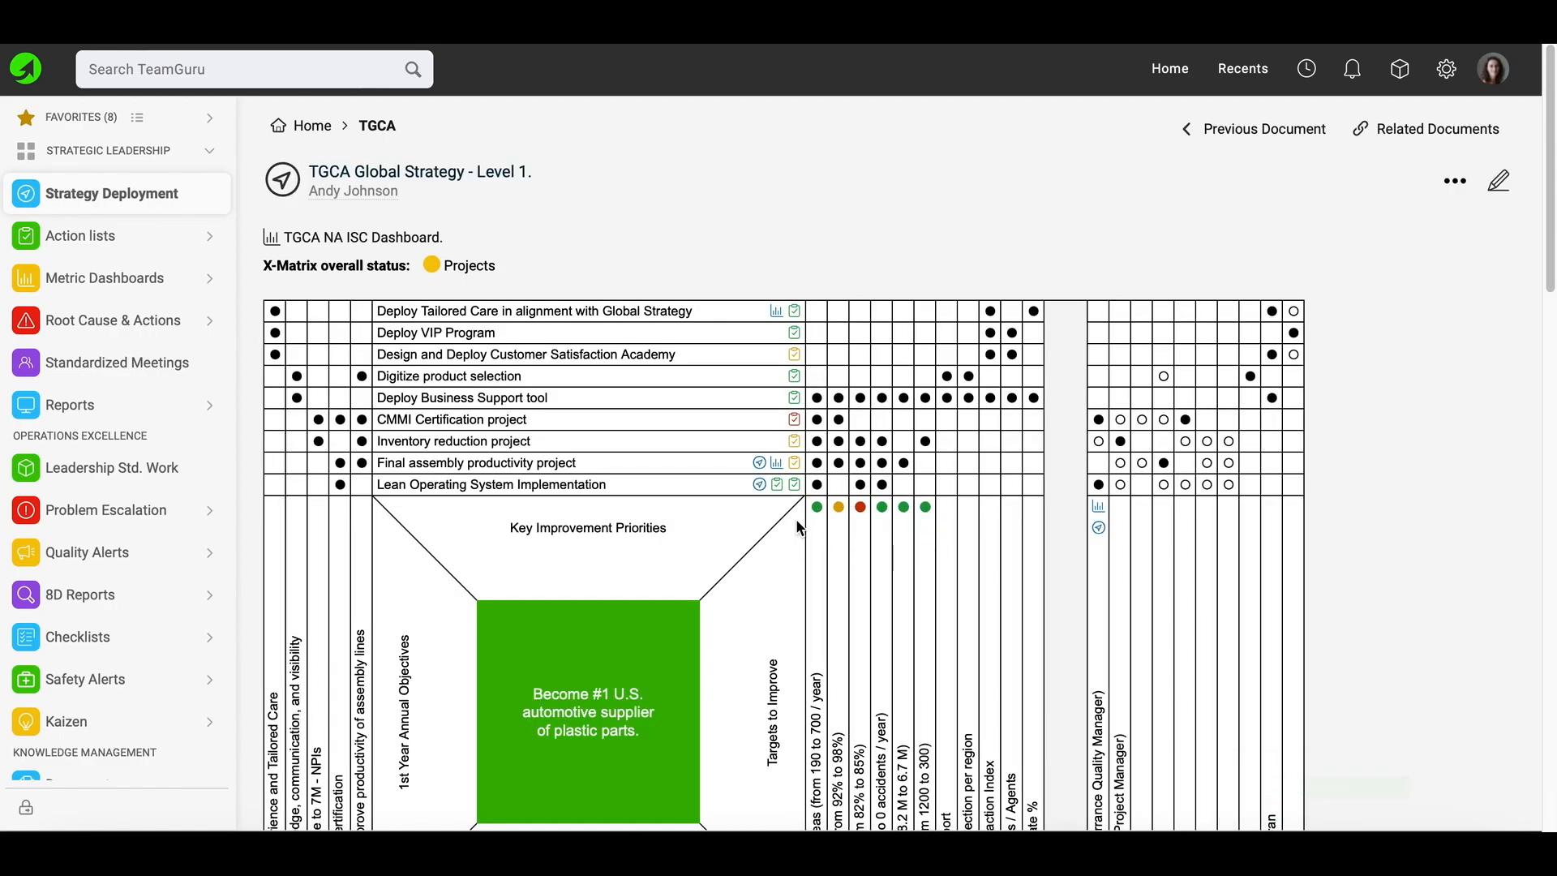
View the Kaizen Ideas metric details and chart from the Improvement Ideas target's status in the X-matrix, and close the chart.
scroll(792, 523, "down", 1)
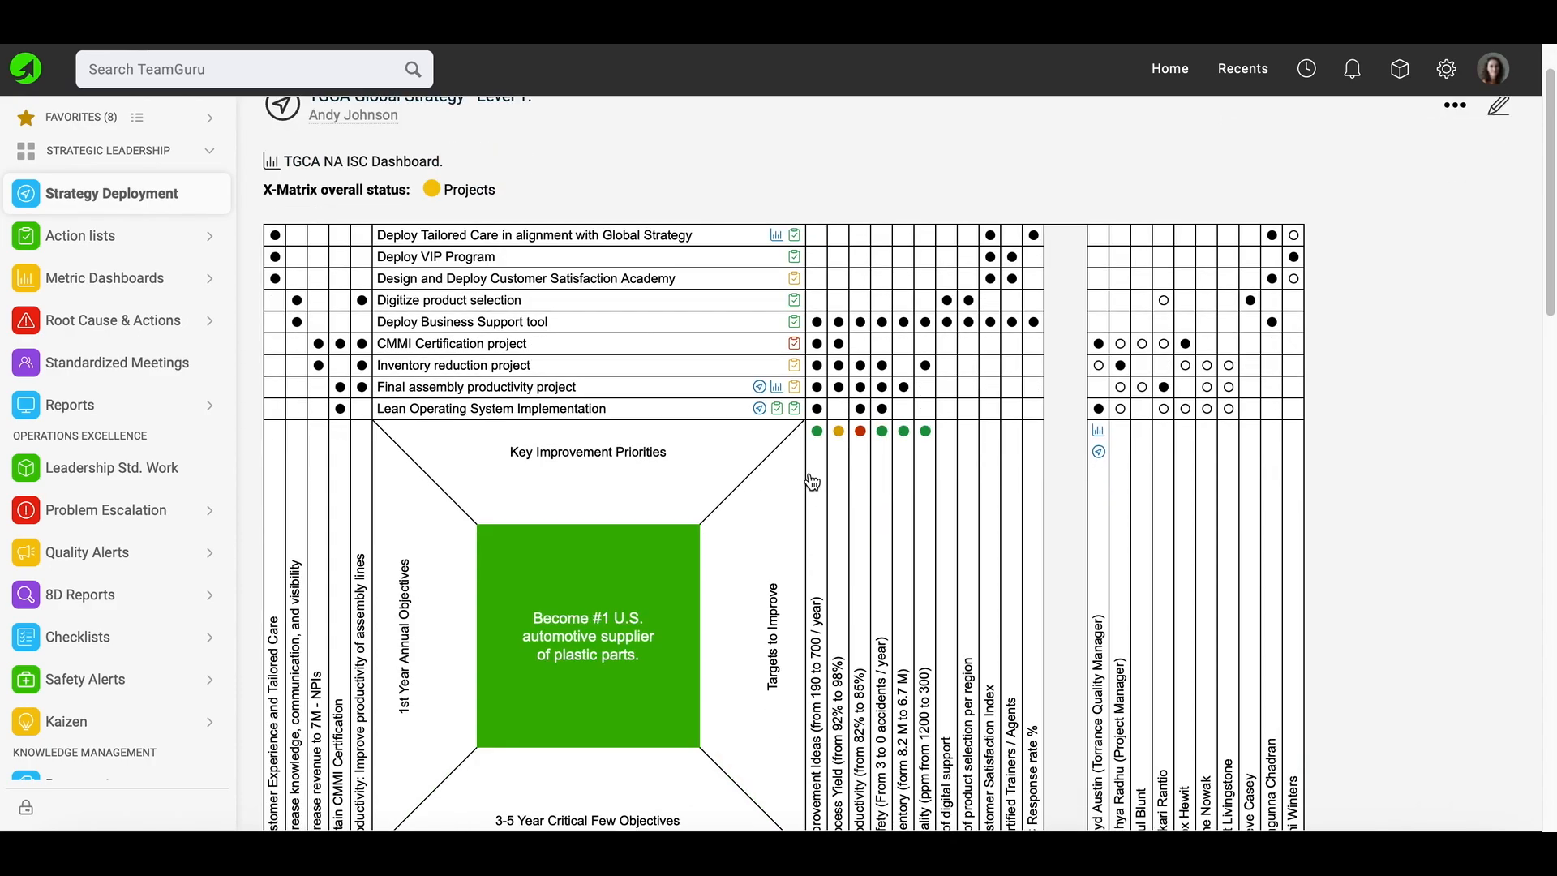
mouse_move(818, 436)
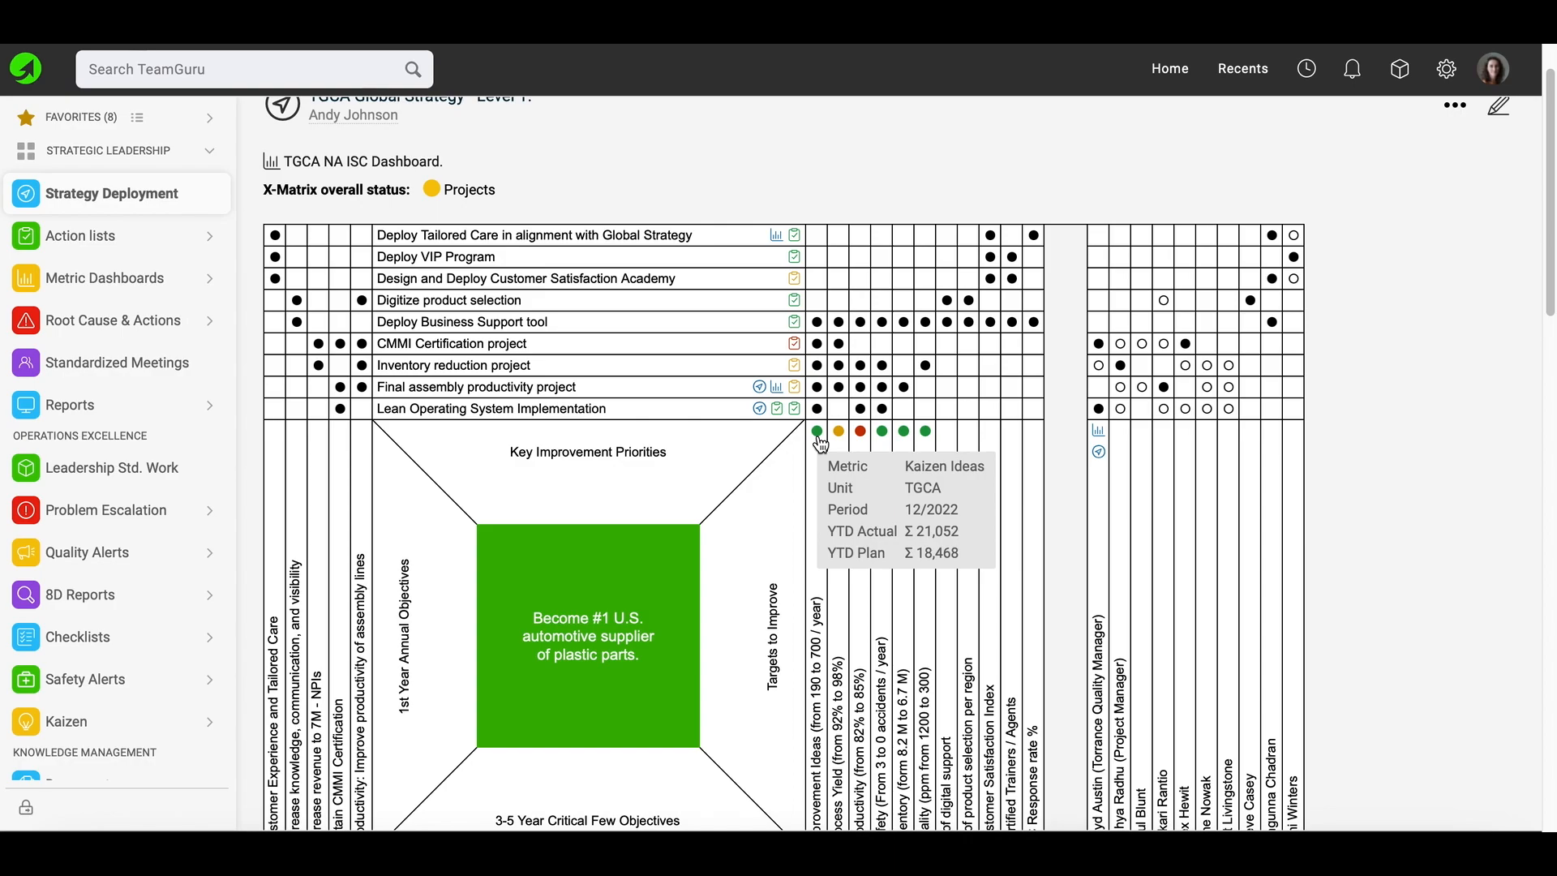
left_click(817, 433)
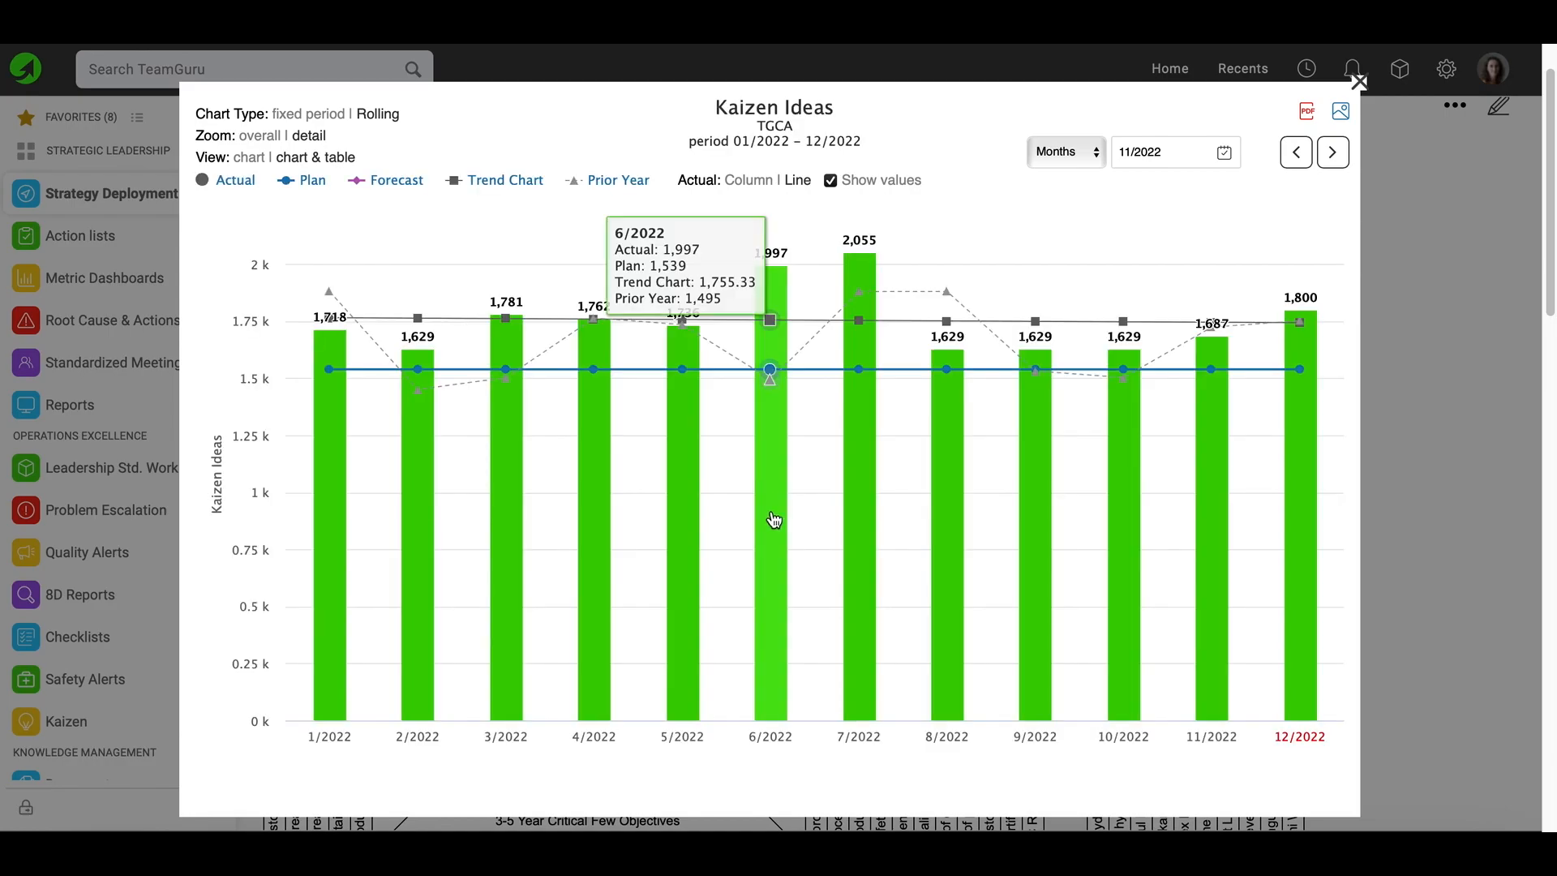
left_click(1358, 83)
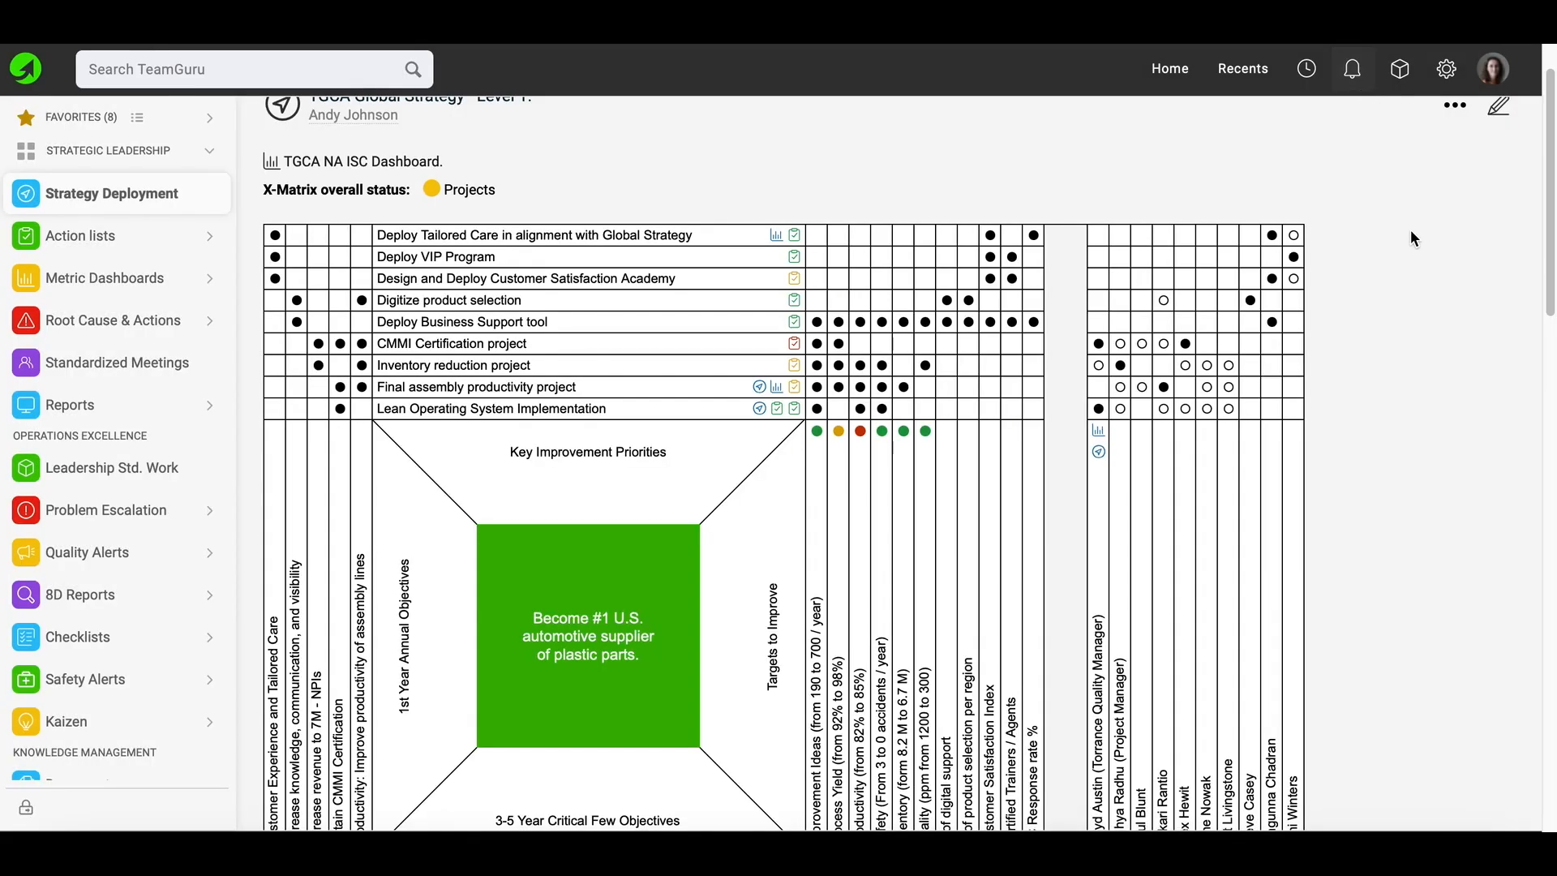
Return to the strategy editor and review the interval, period, and value type settings for the metric status.
left_click(645, 490)
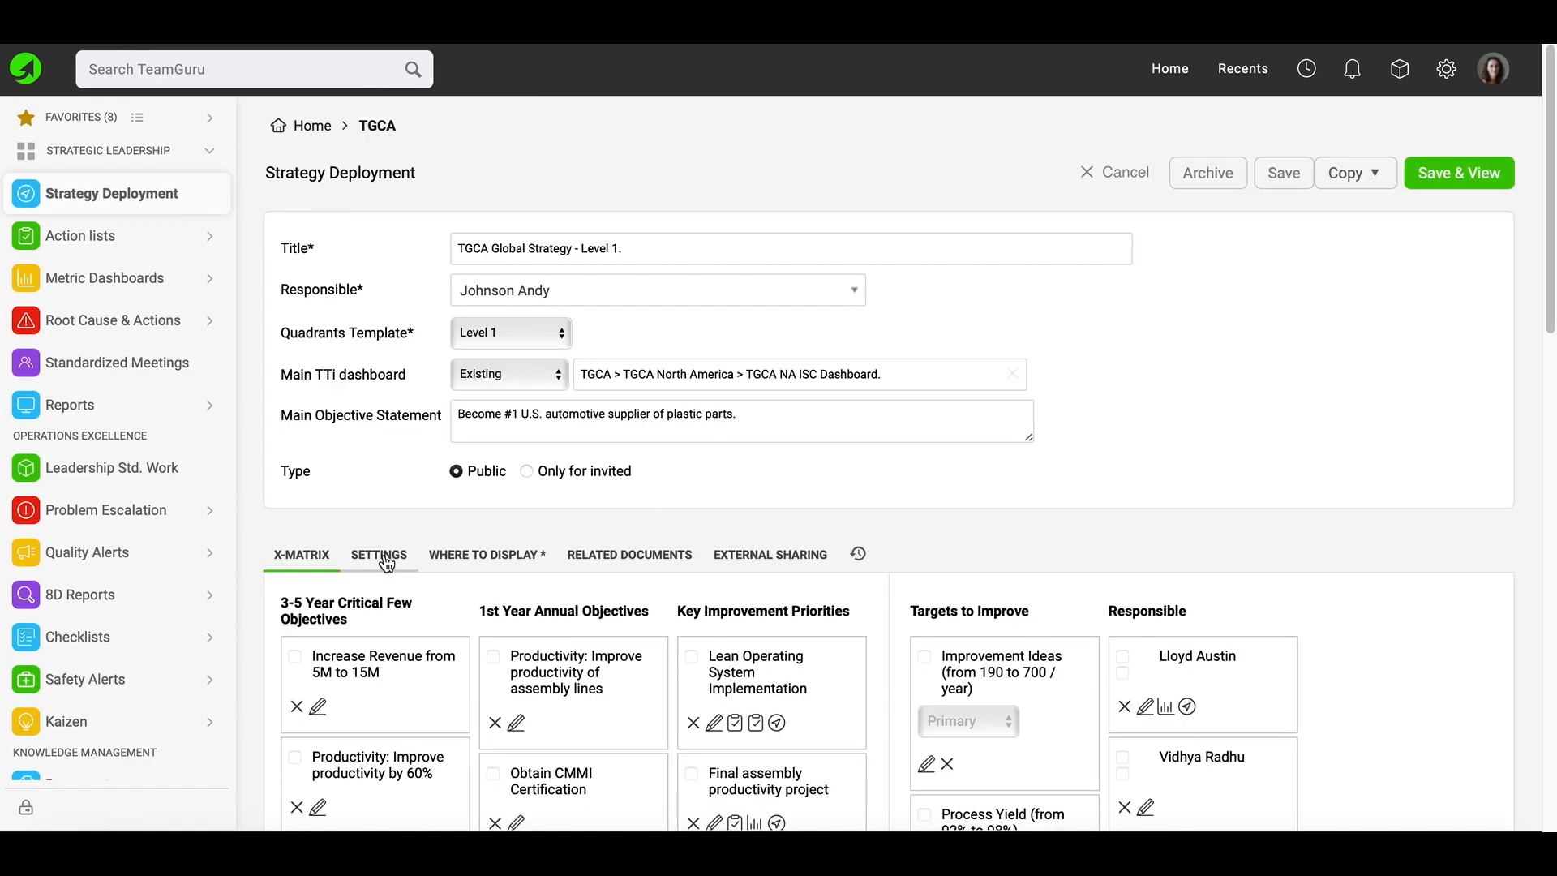
left_click(381, 555)
scroll(385, 561, "down", 2)
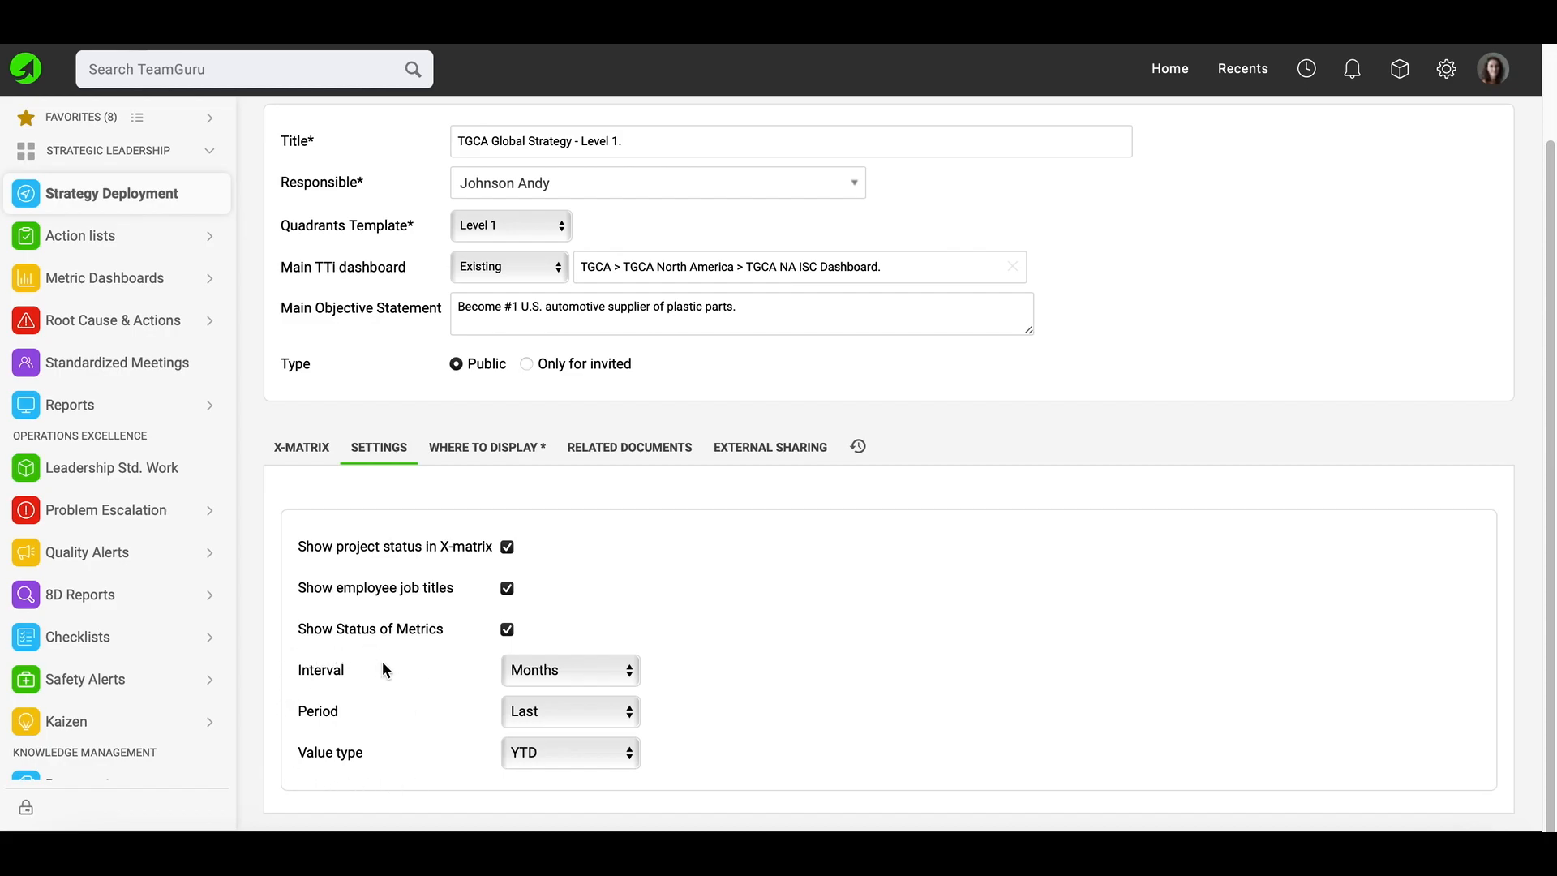
scroll(486, 568, "up", 2)
Check the org. structure folders where the strategy is displayed and the org. units available for selection.
left_click(553, 565)
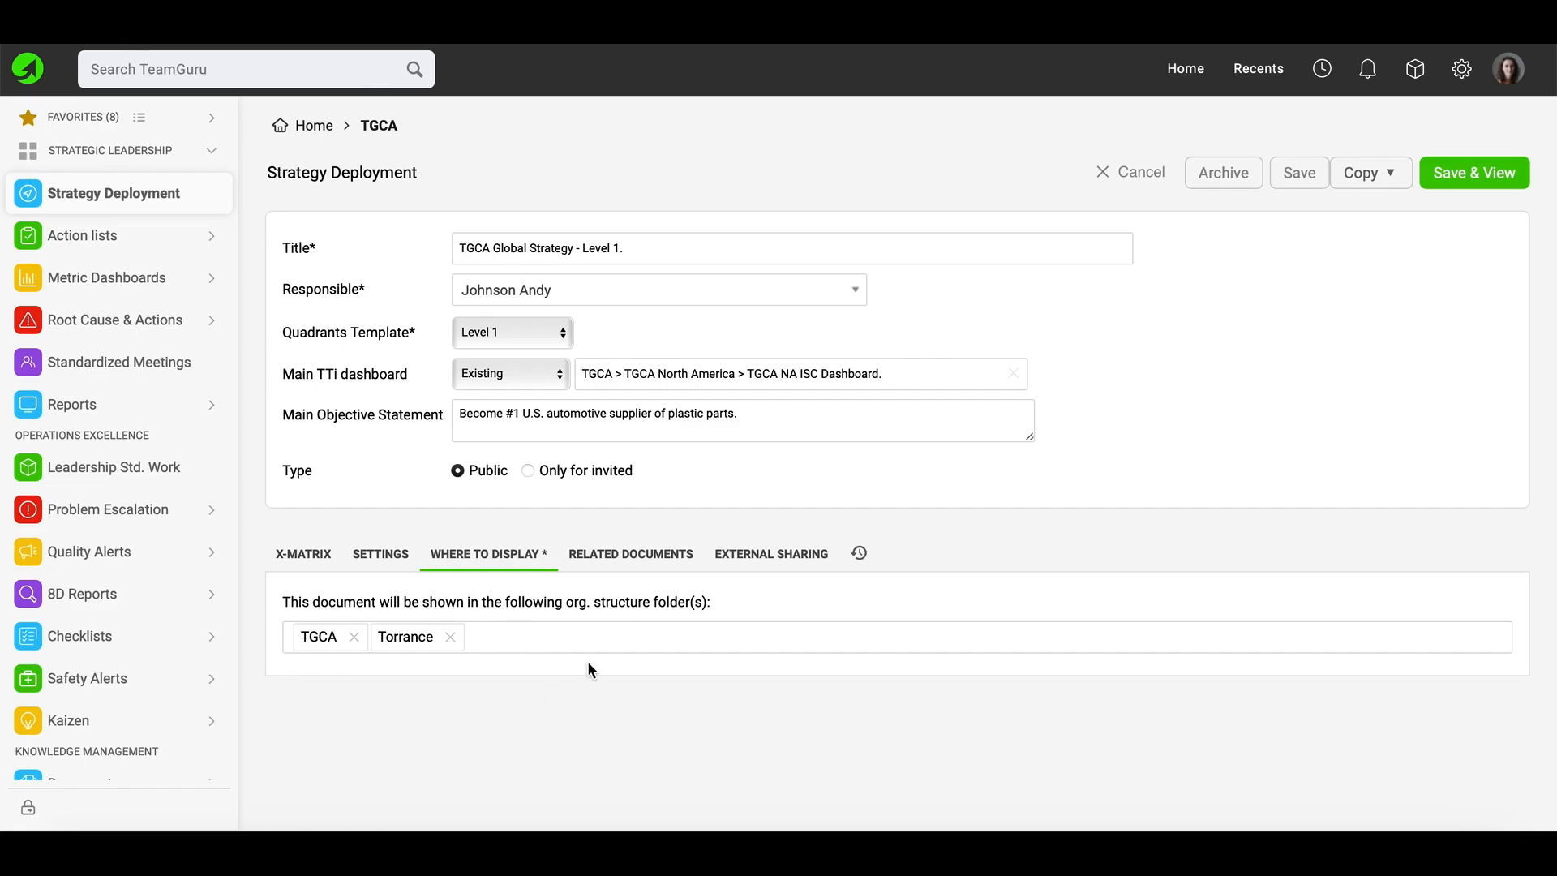
left_click(514, 645)
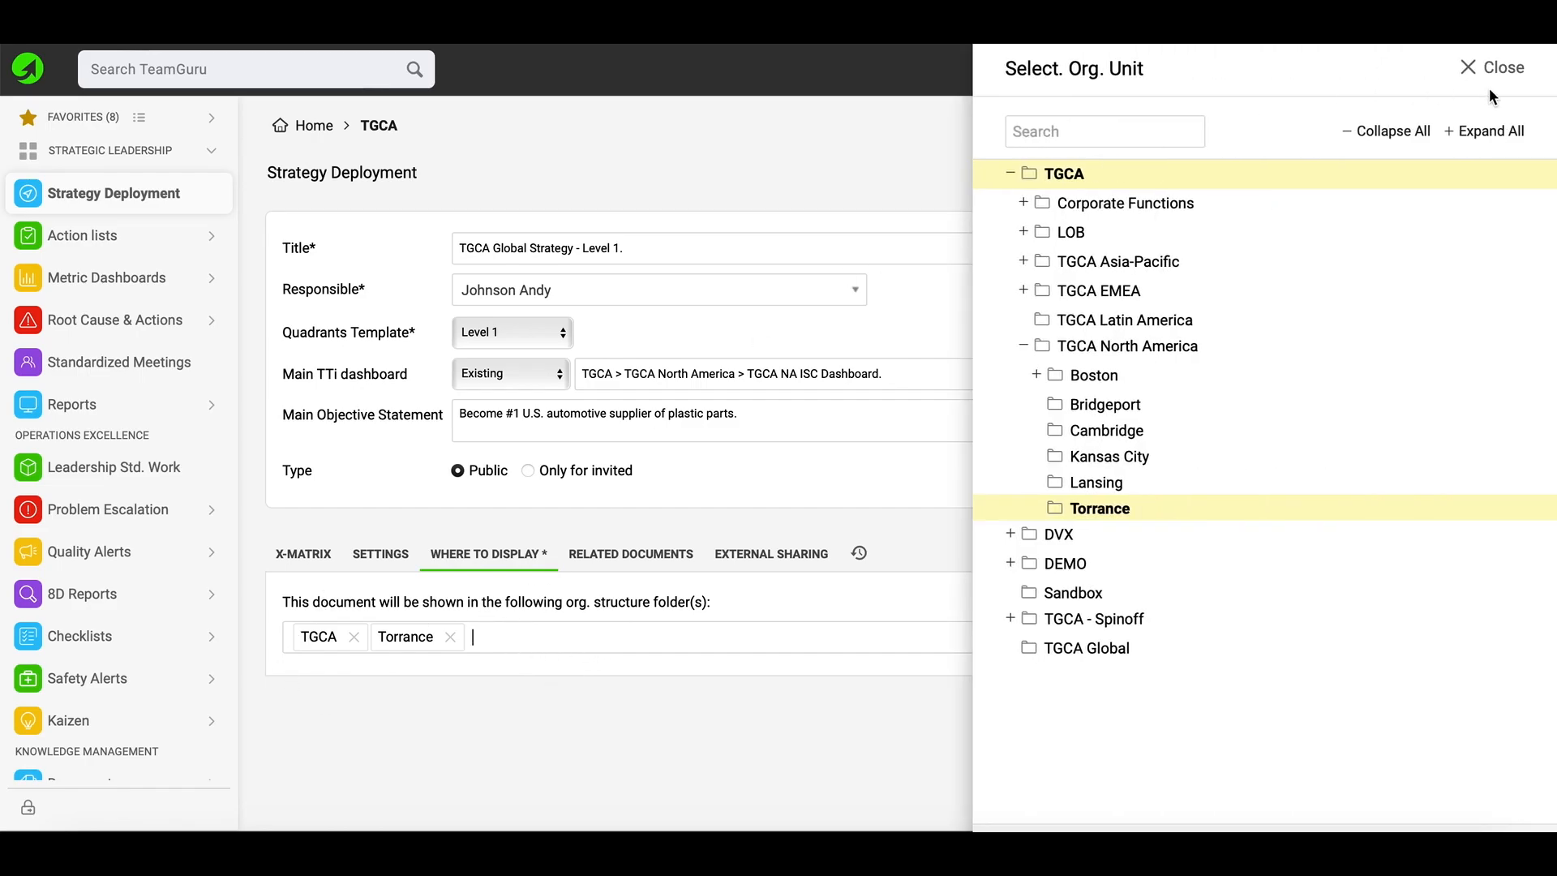
left_click(1516, 70)
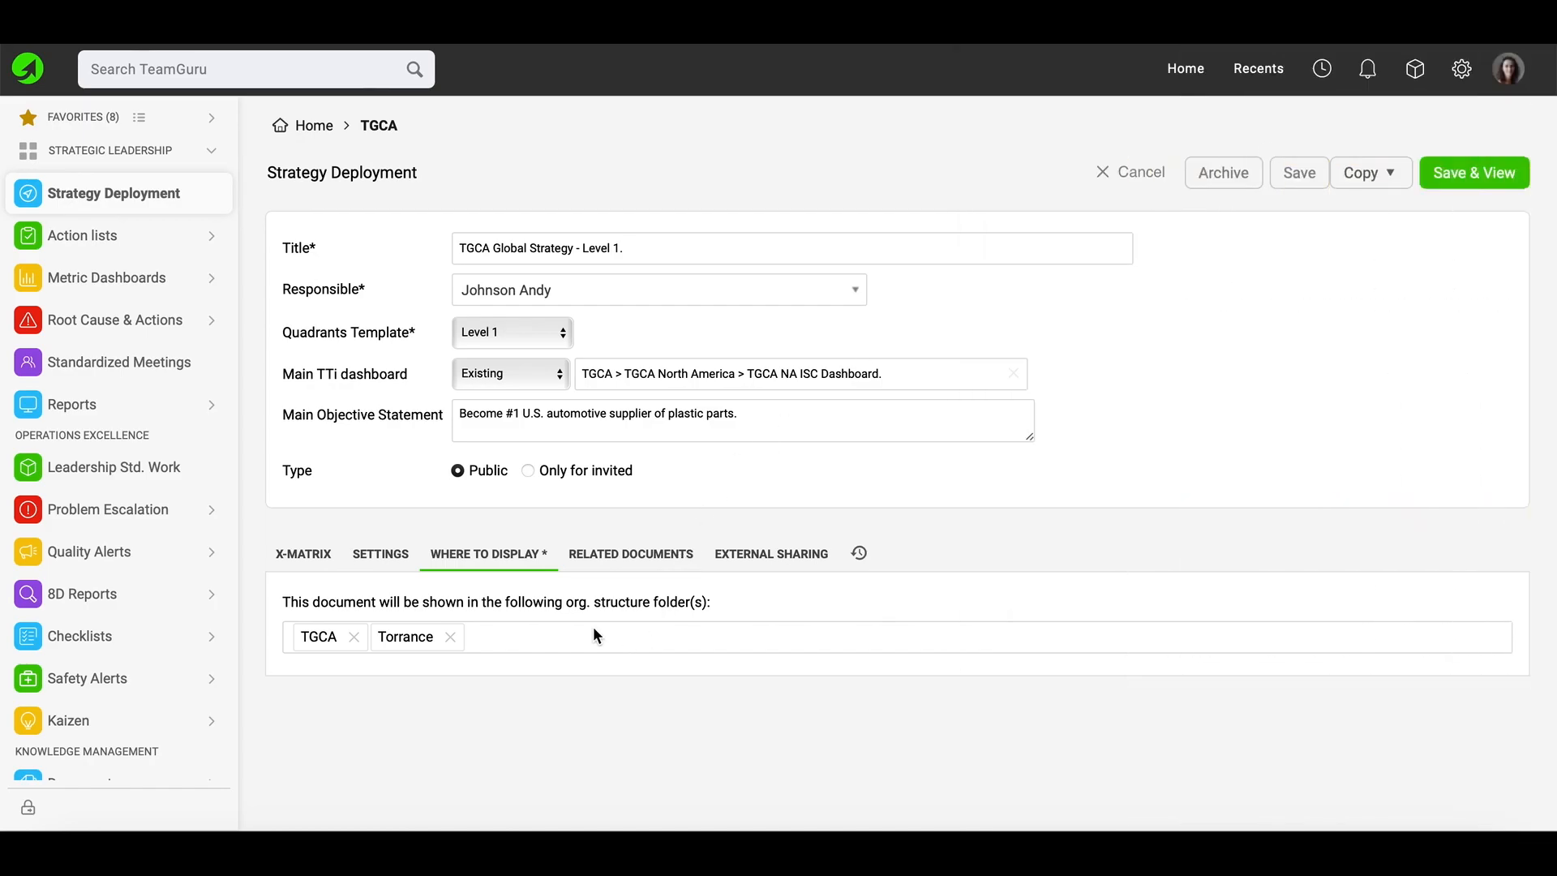
Examine the strategy's related documents list and its external sharing options.
left_click(601, 553)
scroll(619, 610, "down", 5)
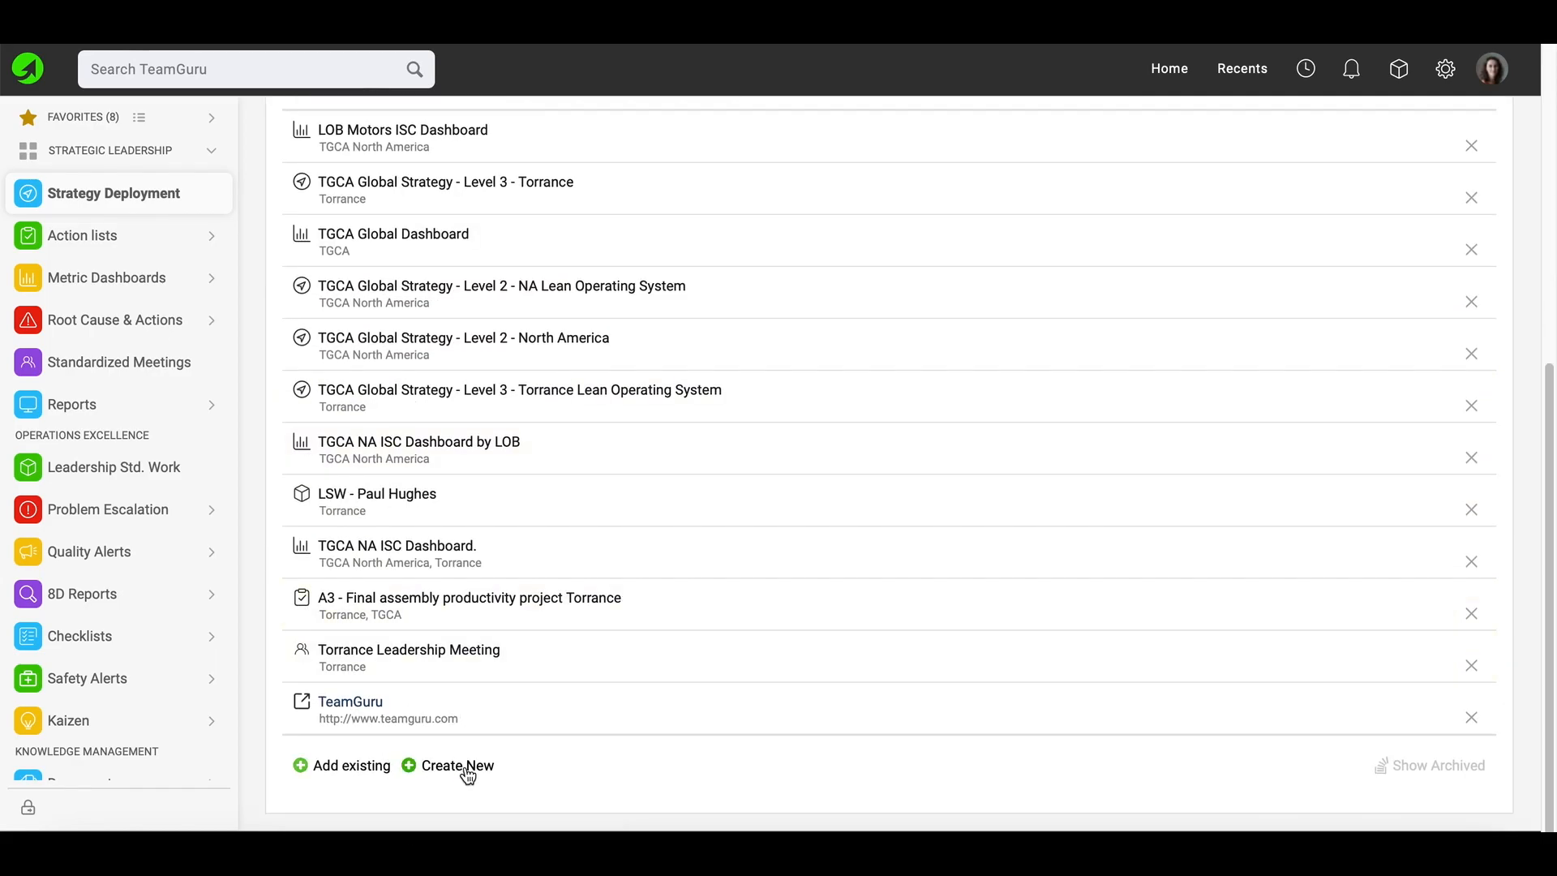
scroll(835, 723, "up", 5)
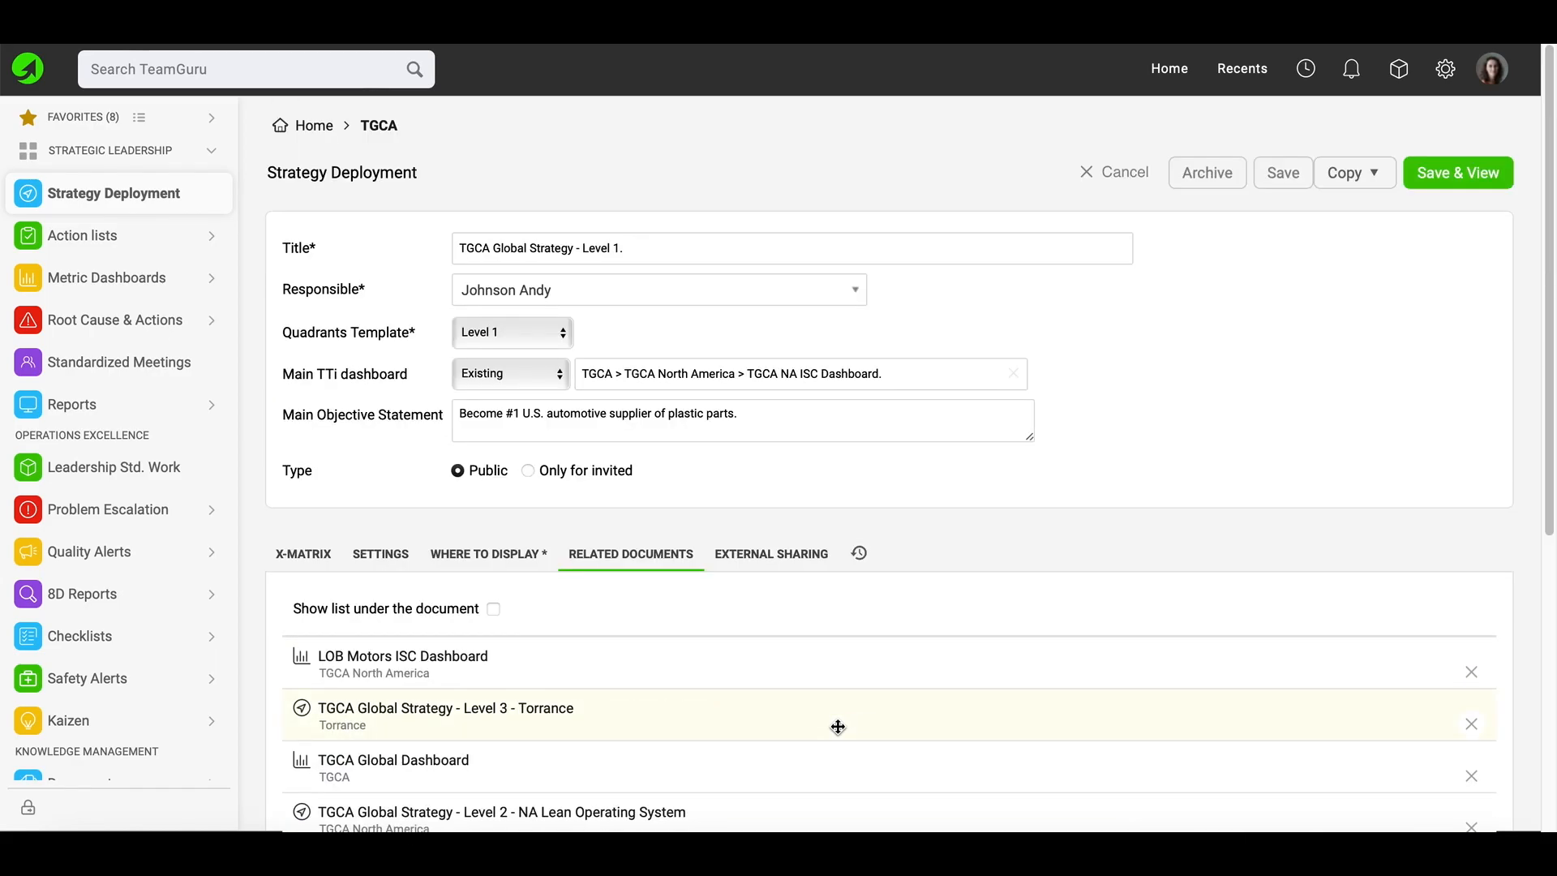
left_click(737, 558)
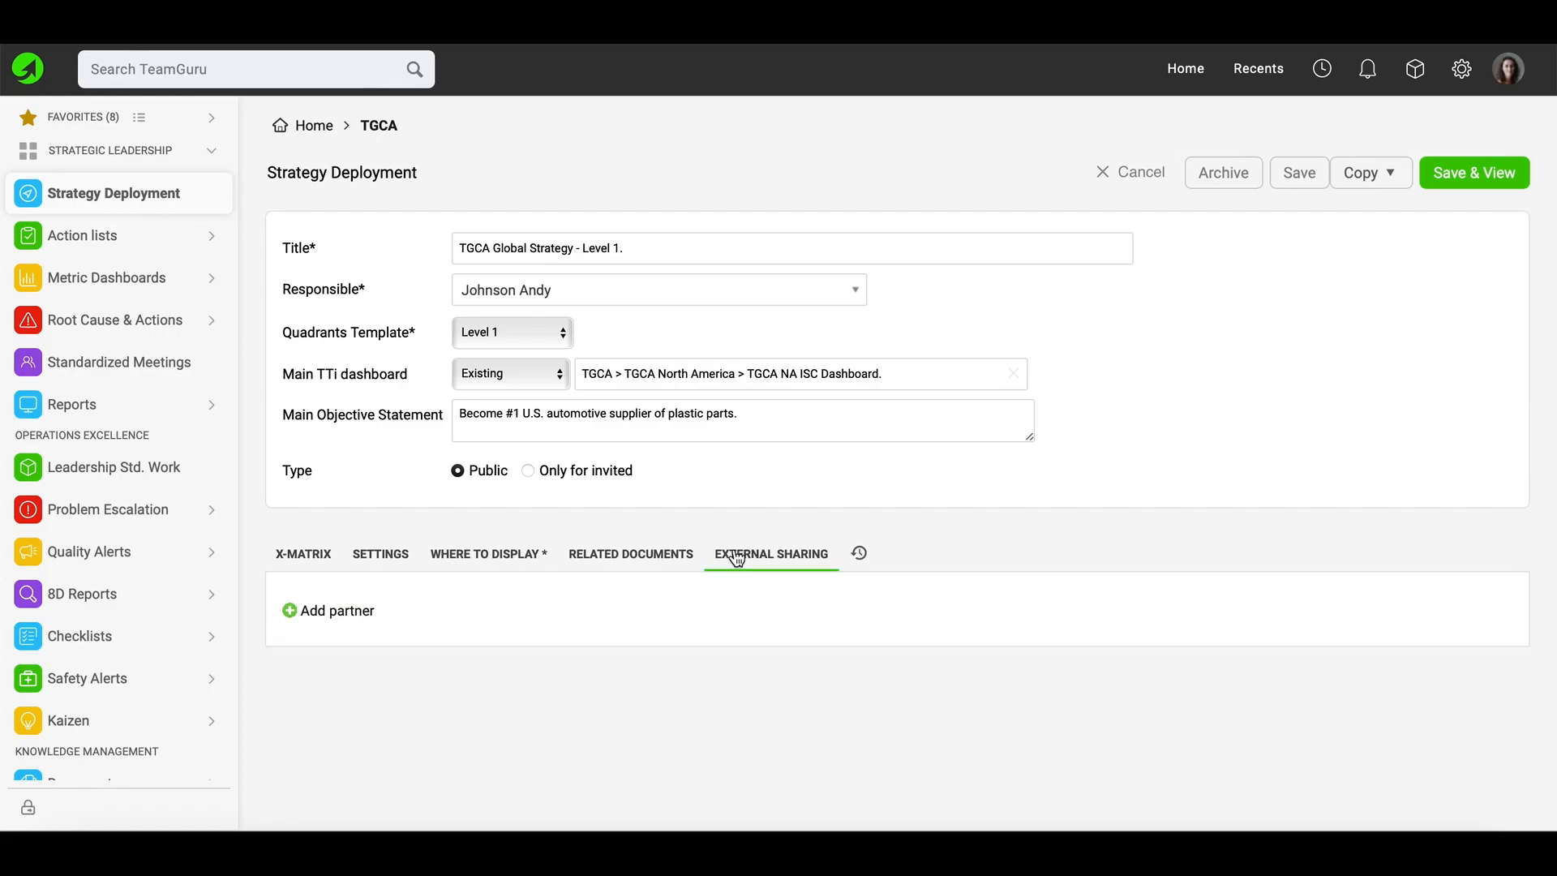
Review the strategy's change history, and save the strategy to return to its X-matrix view.
left_click(860, 558)
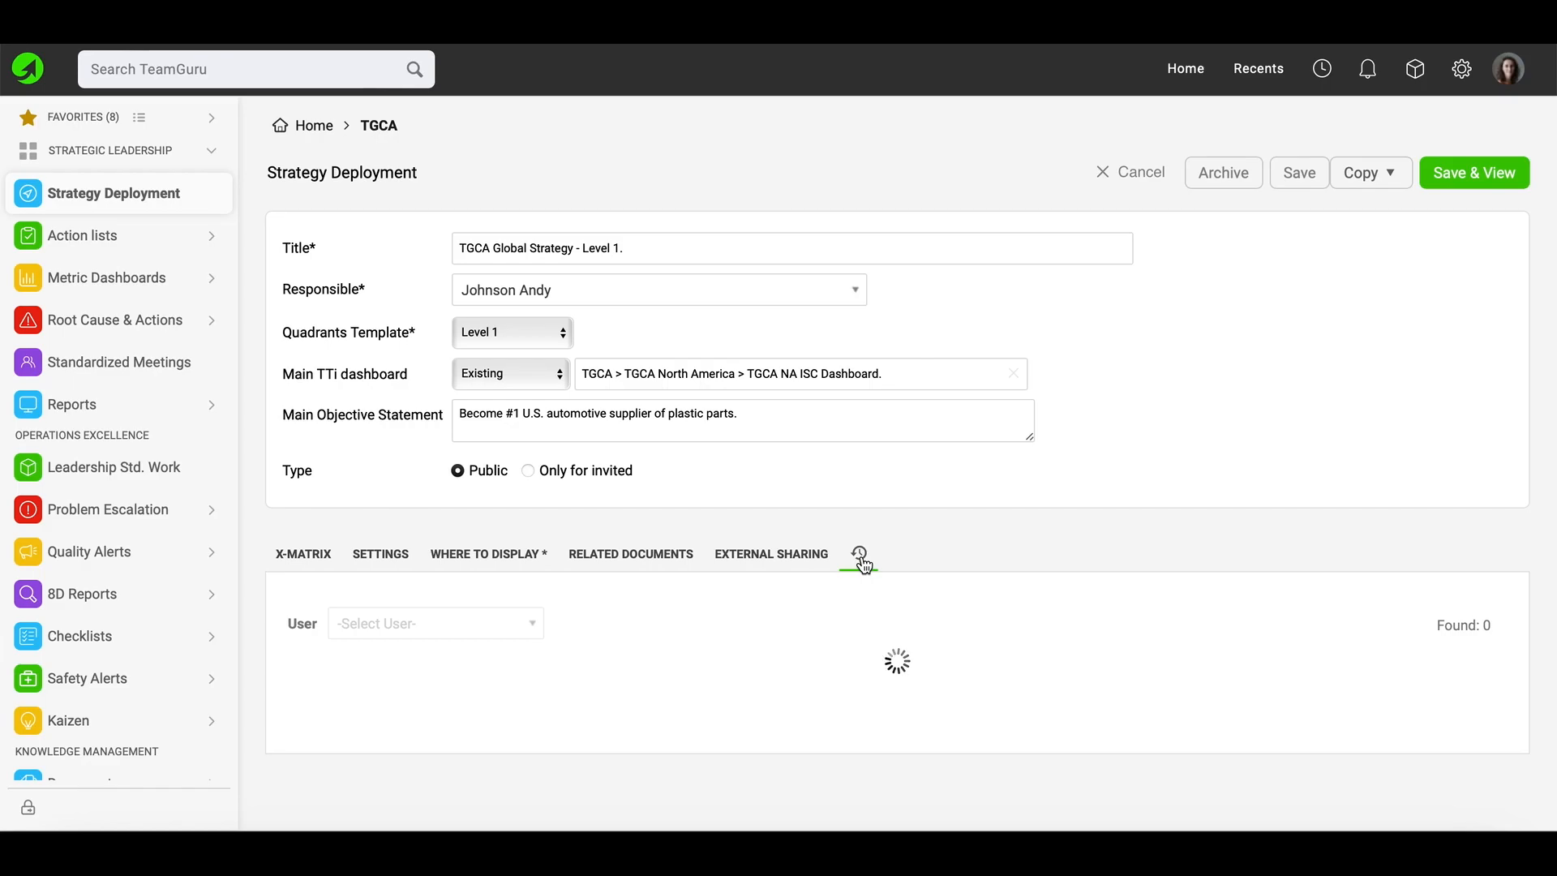
scroll(864, 654, "down", 5)
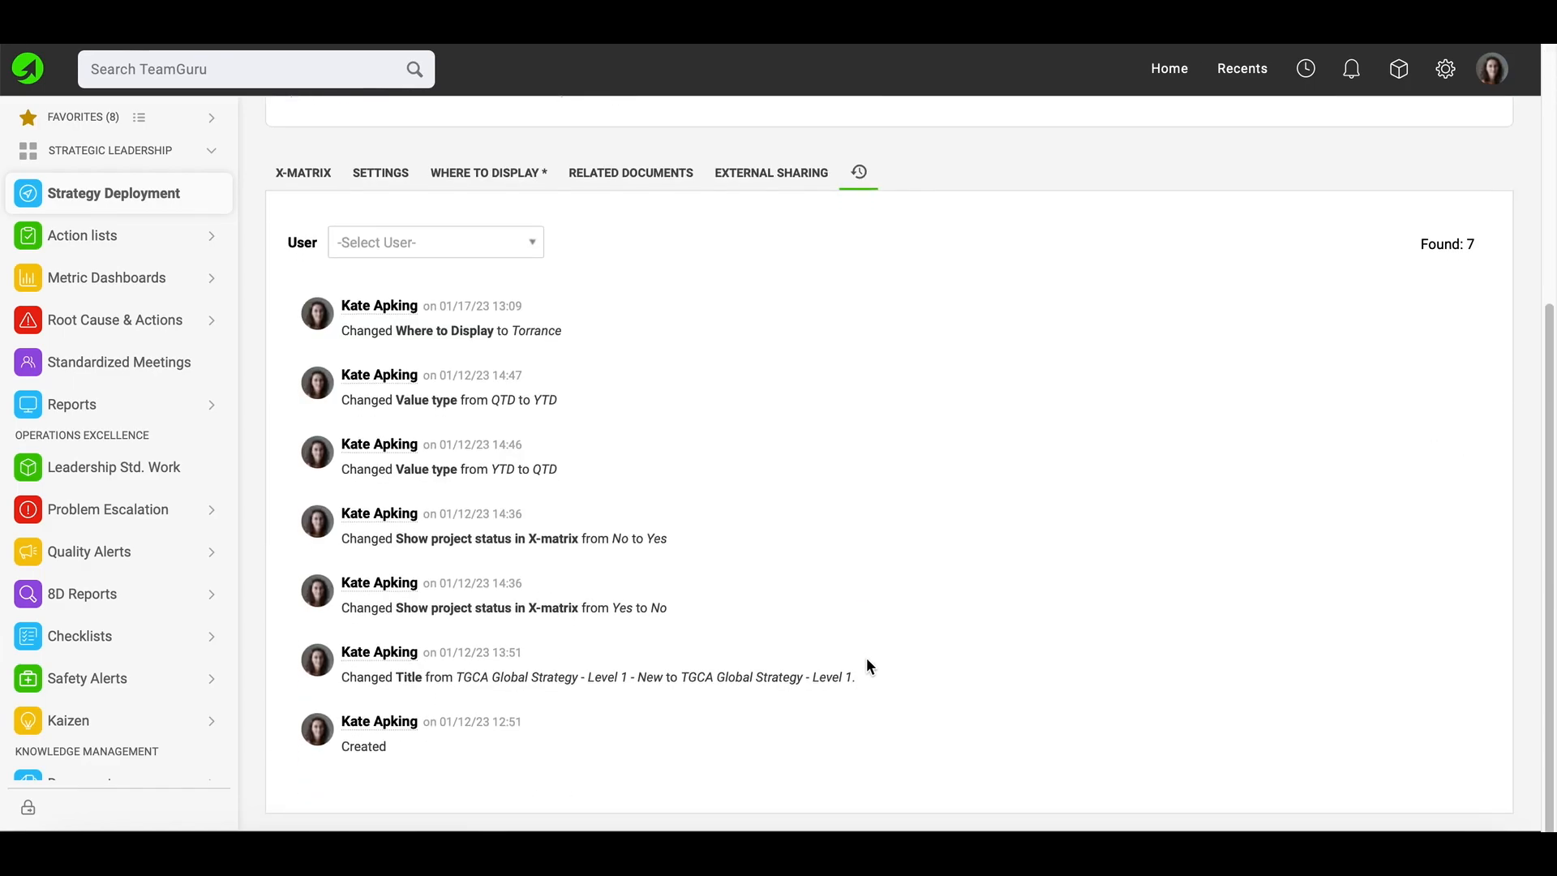
scroll(868, 666, "up", 5)
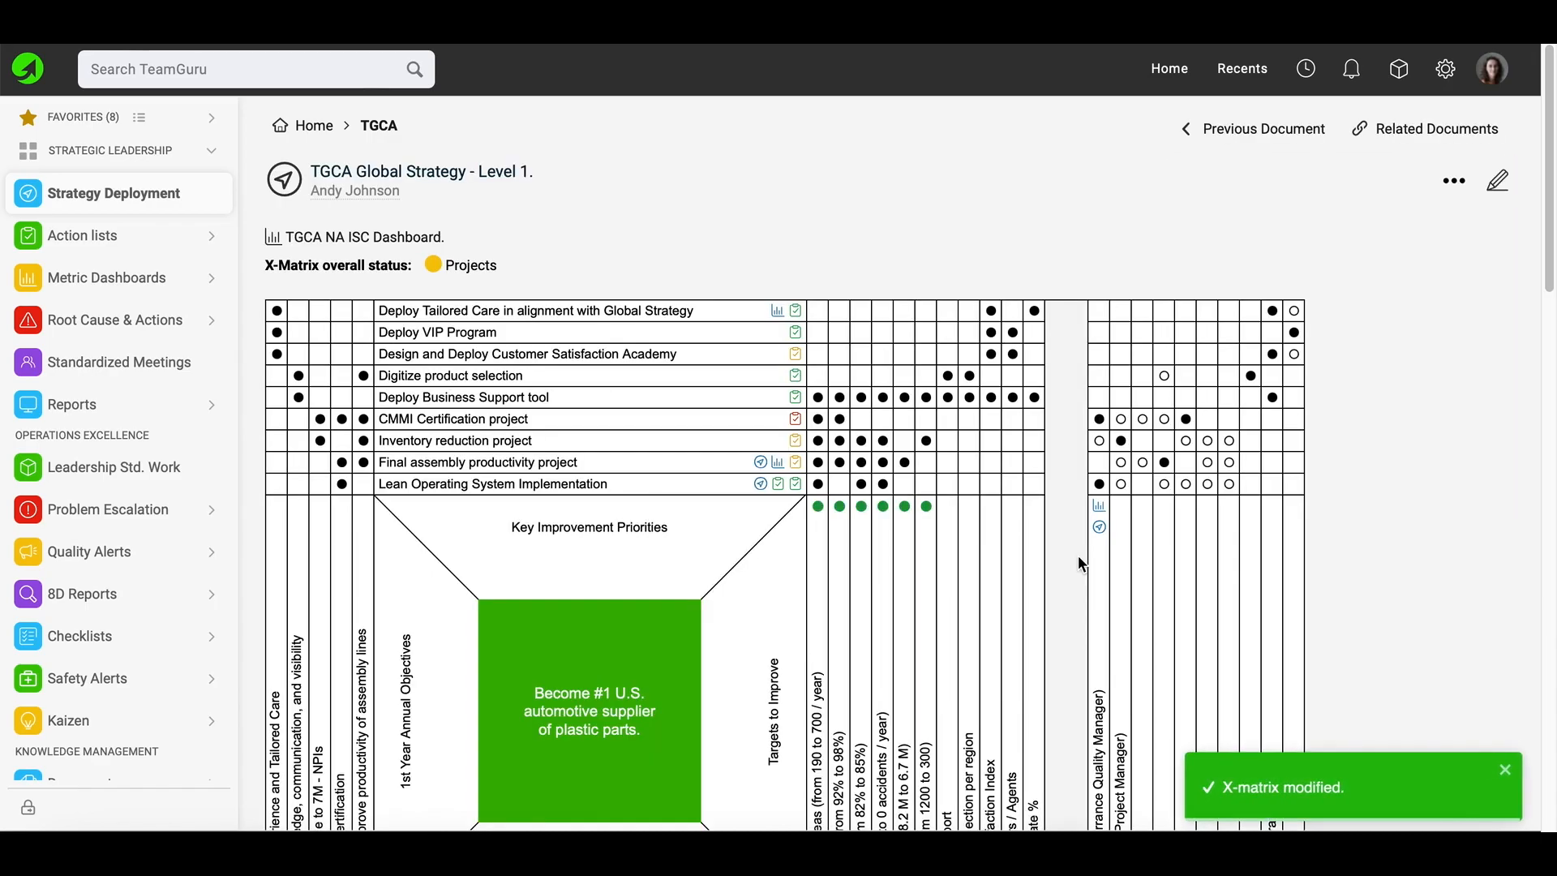
Look over the saved X-matrix and its lists of objectives, targets, improvement priorities, projects and team members.
scroll(1363, 268, "down", 15)
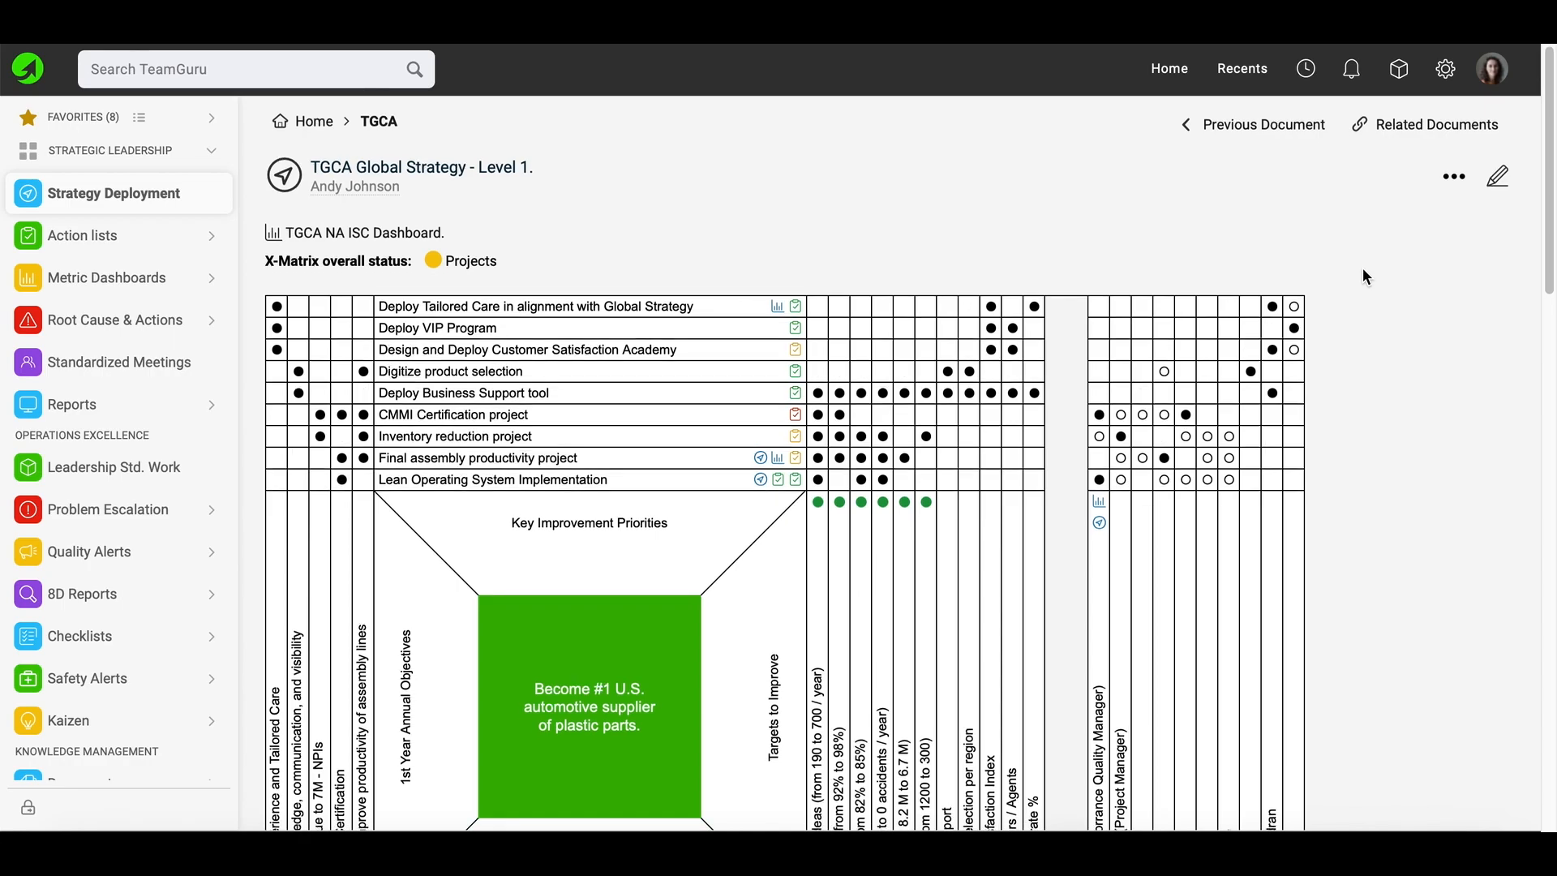
scroll(1308, 412, "up", 3)
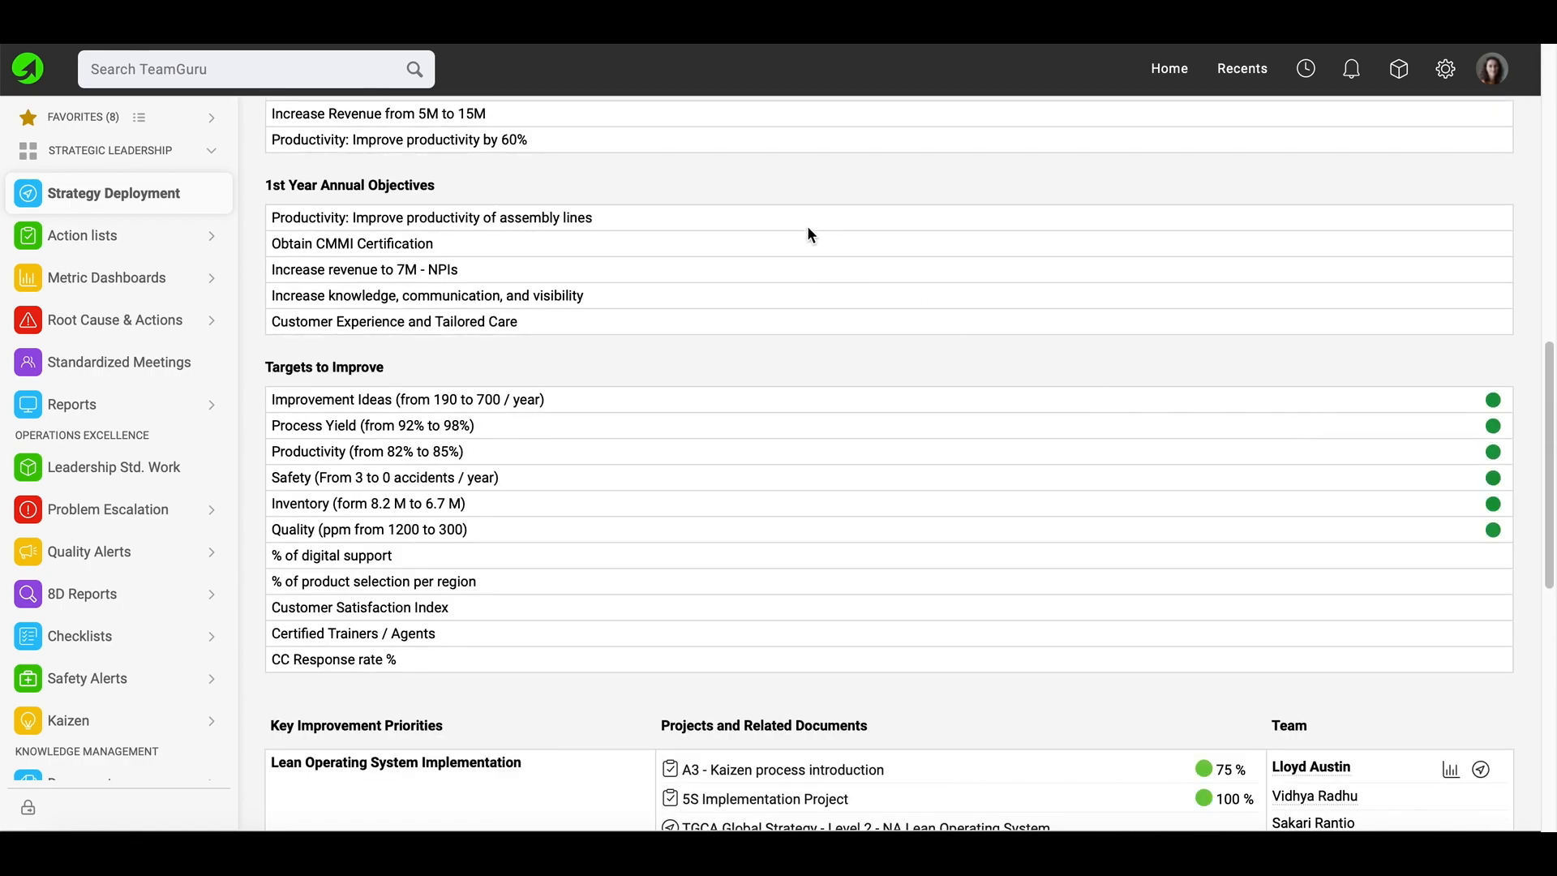
scroll(781, 383, "down", 6)
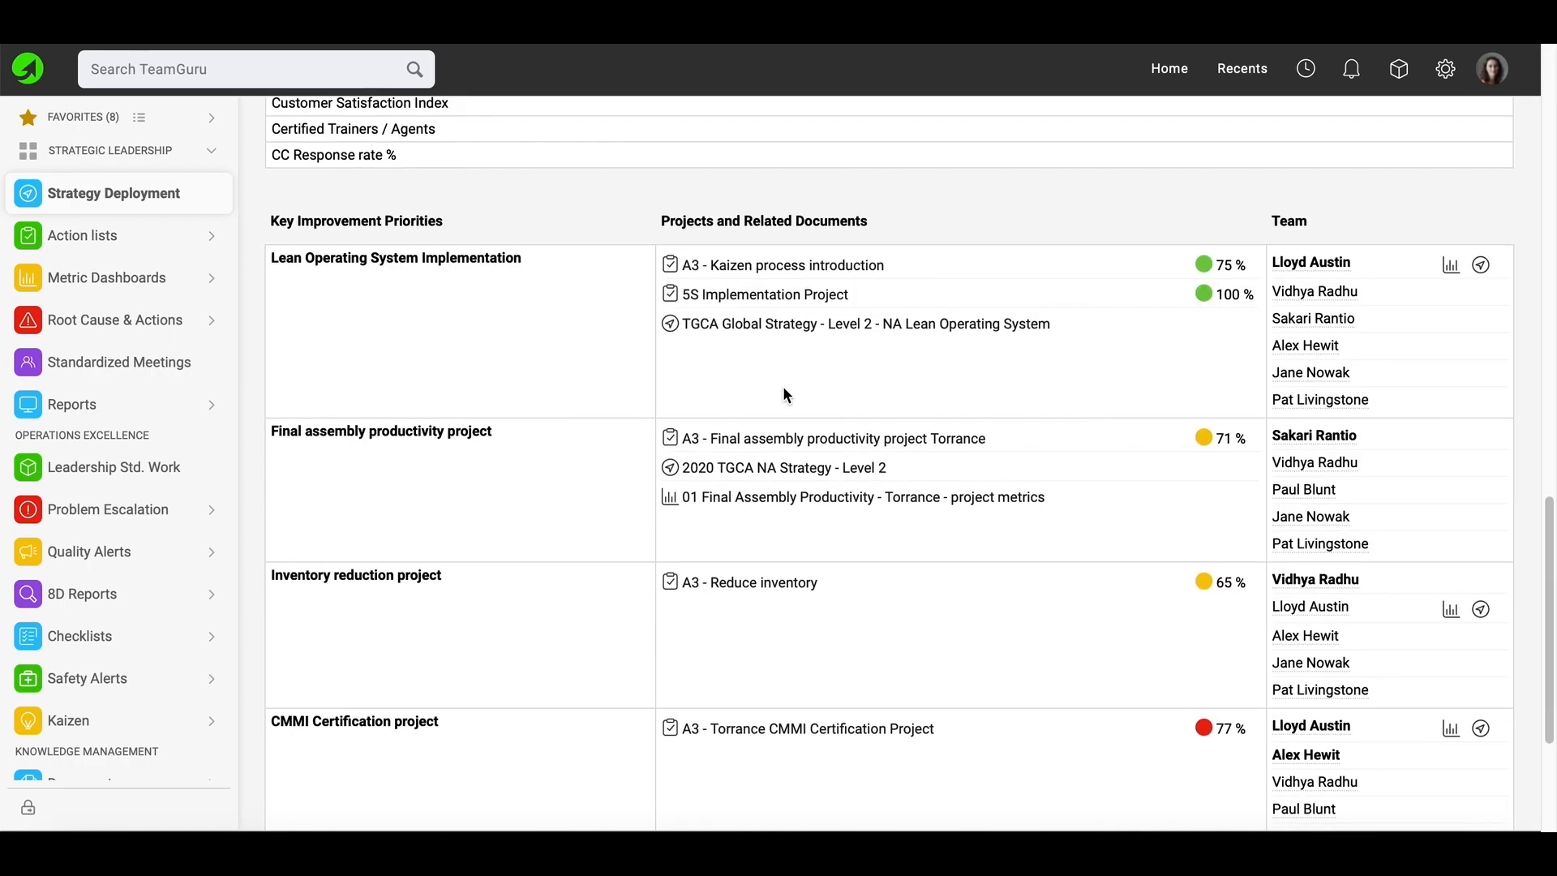
scroll(784, 391, "down", 5)
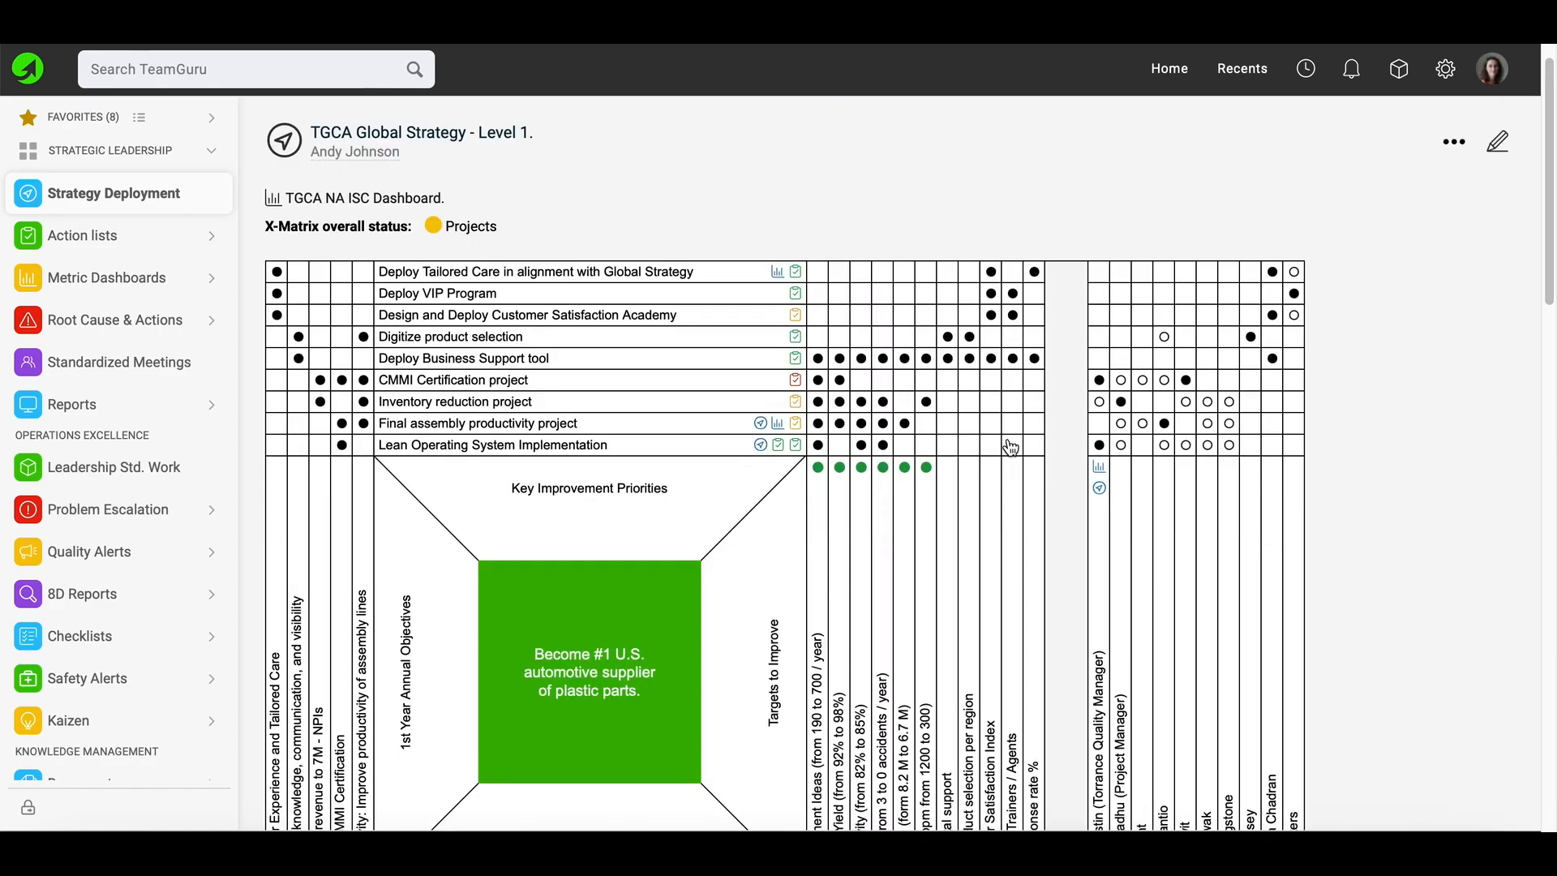
scroll(1010, 447, "up", 1)
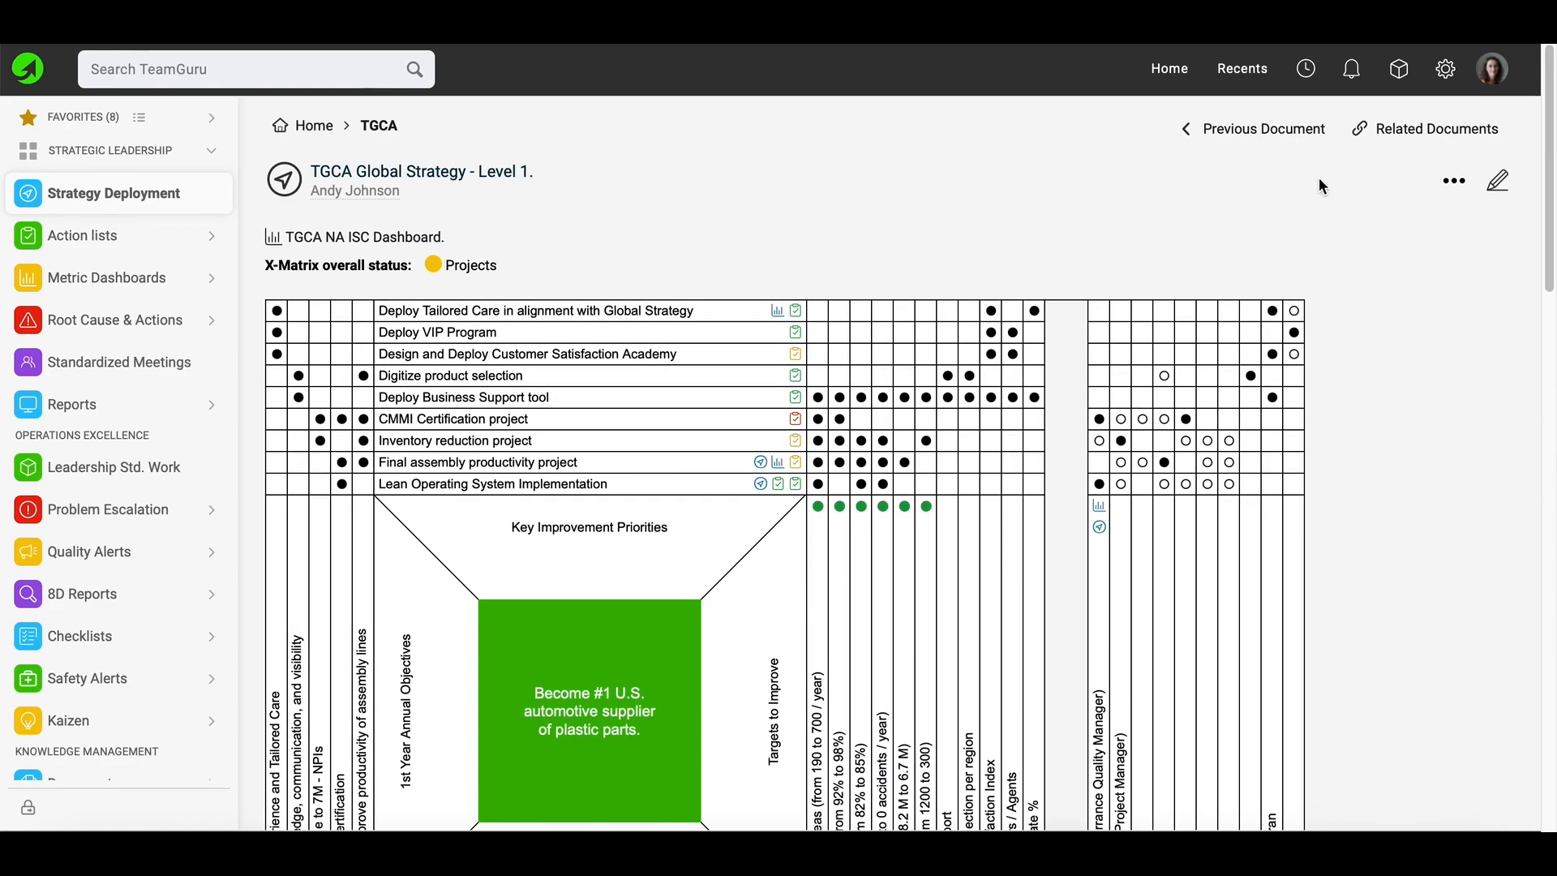
Review the strategy's related documents and its options for notifications, favorites, picture download and PowerPoint export.
left_click(1427, 128)
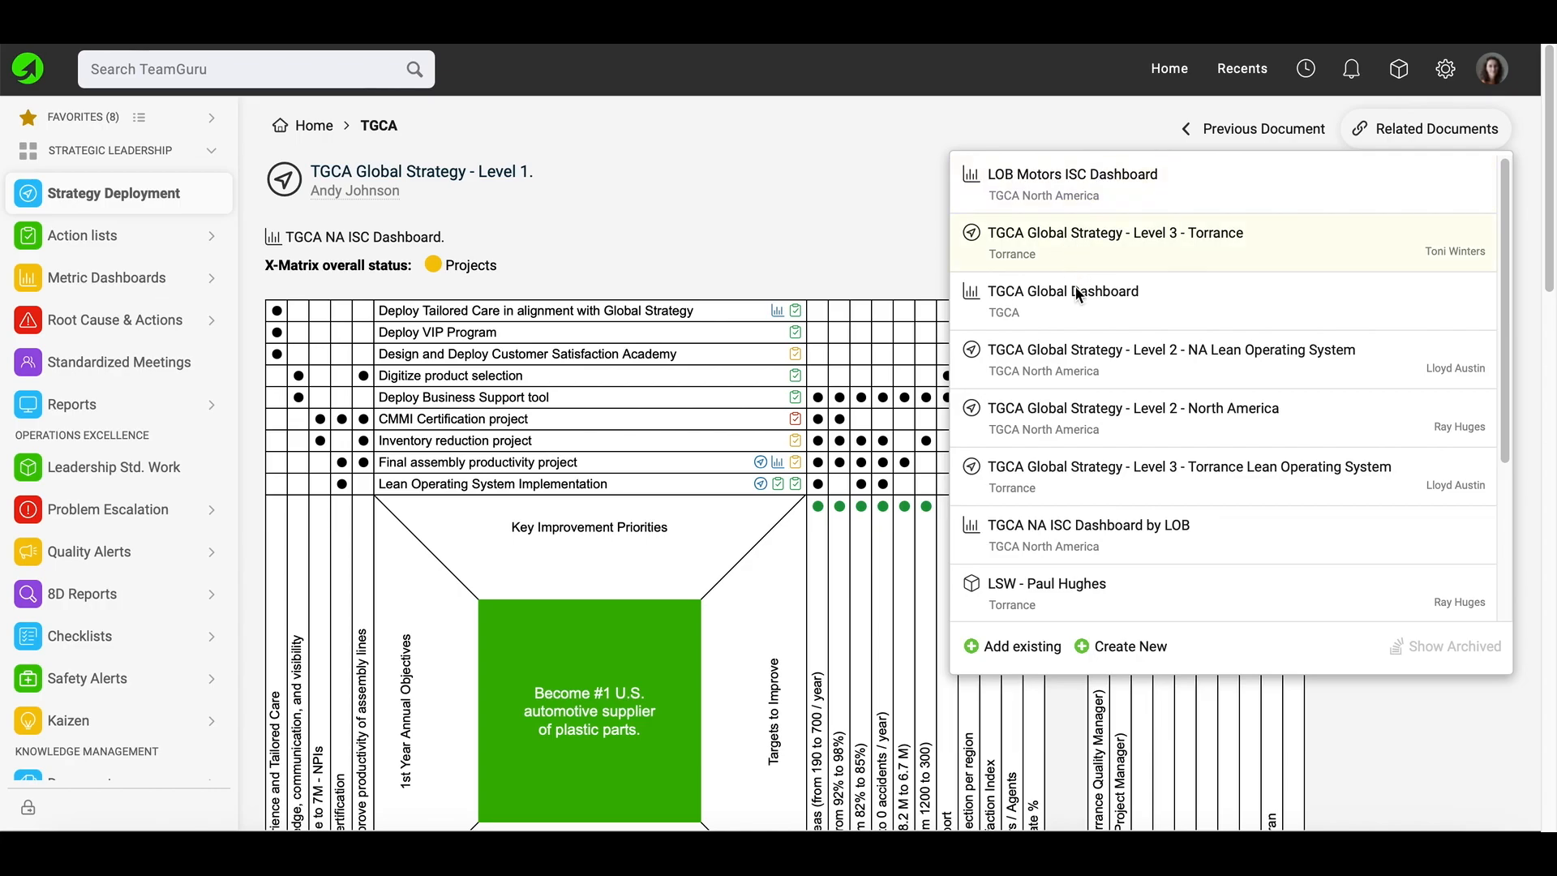
left_click(1053, 143)
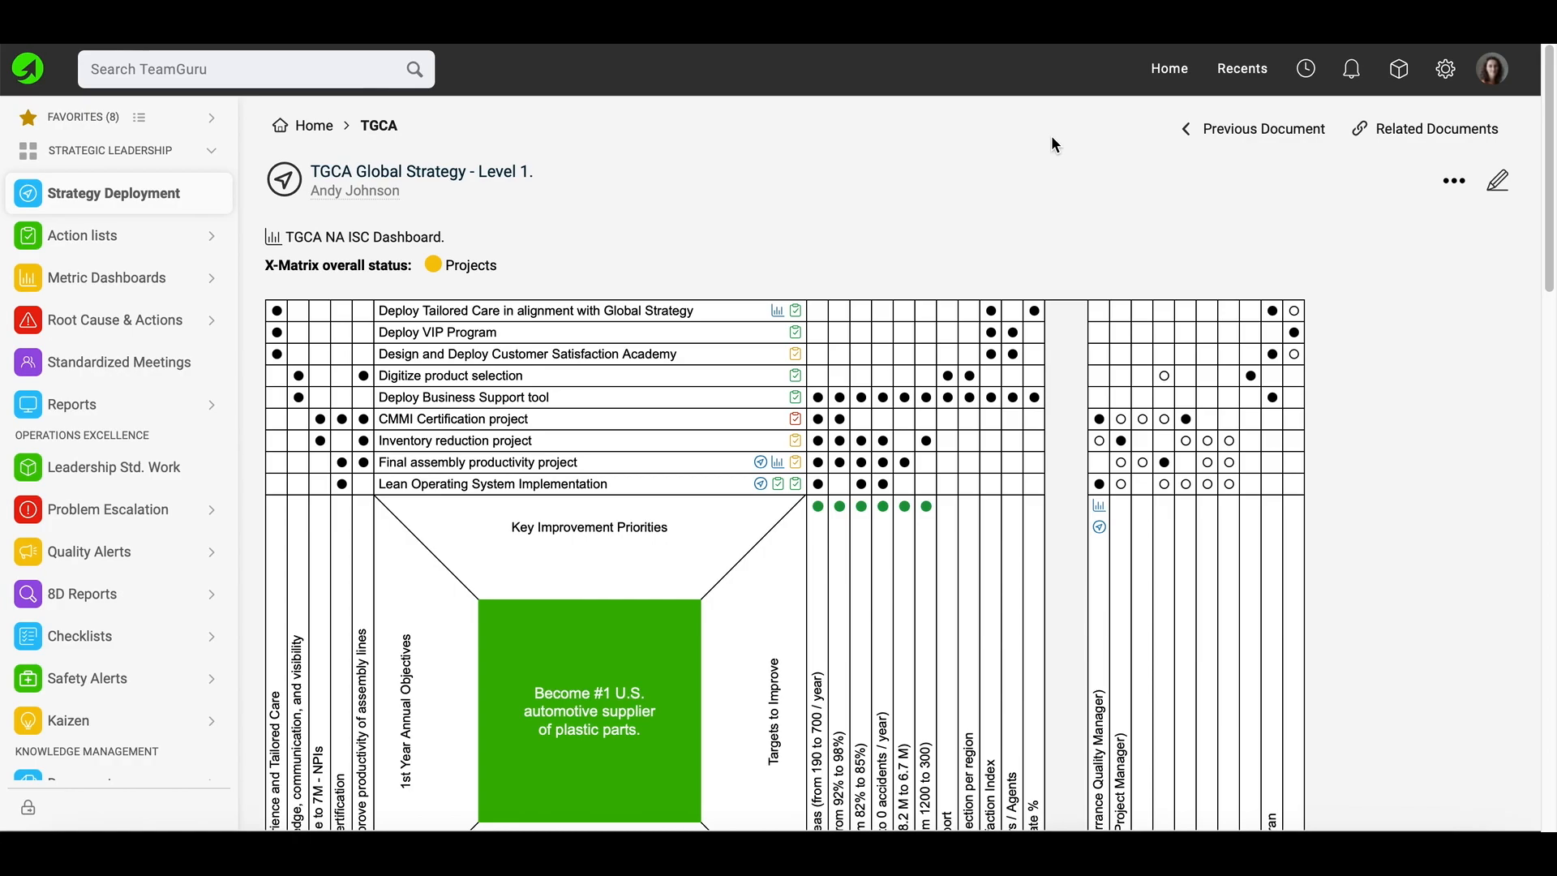
left_click(1454, 181)
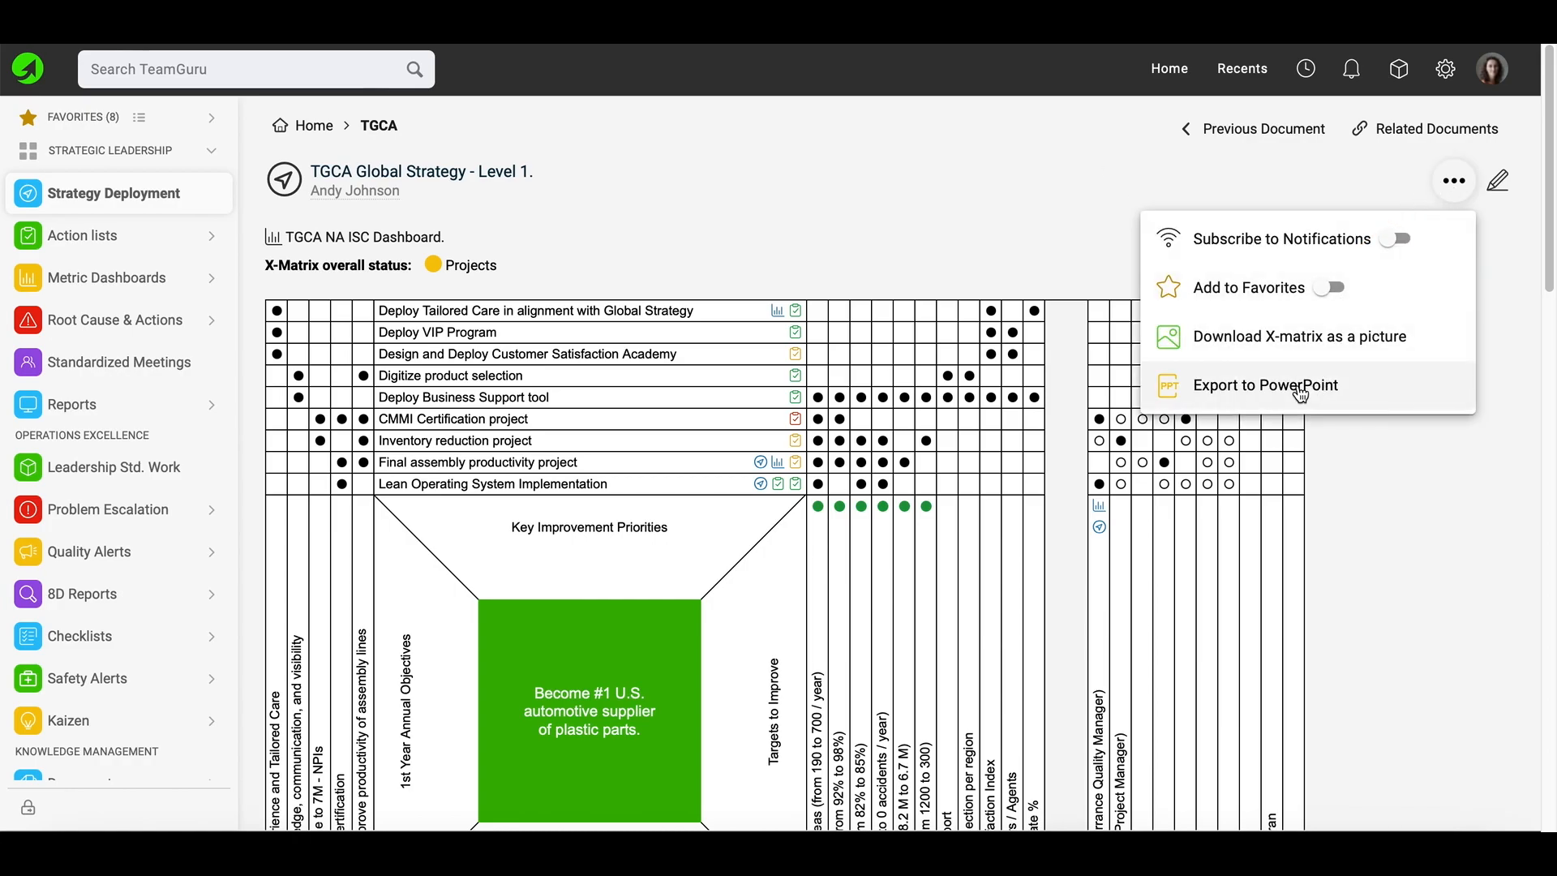
left_click(1265, 385)
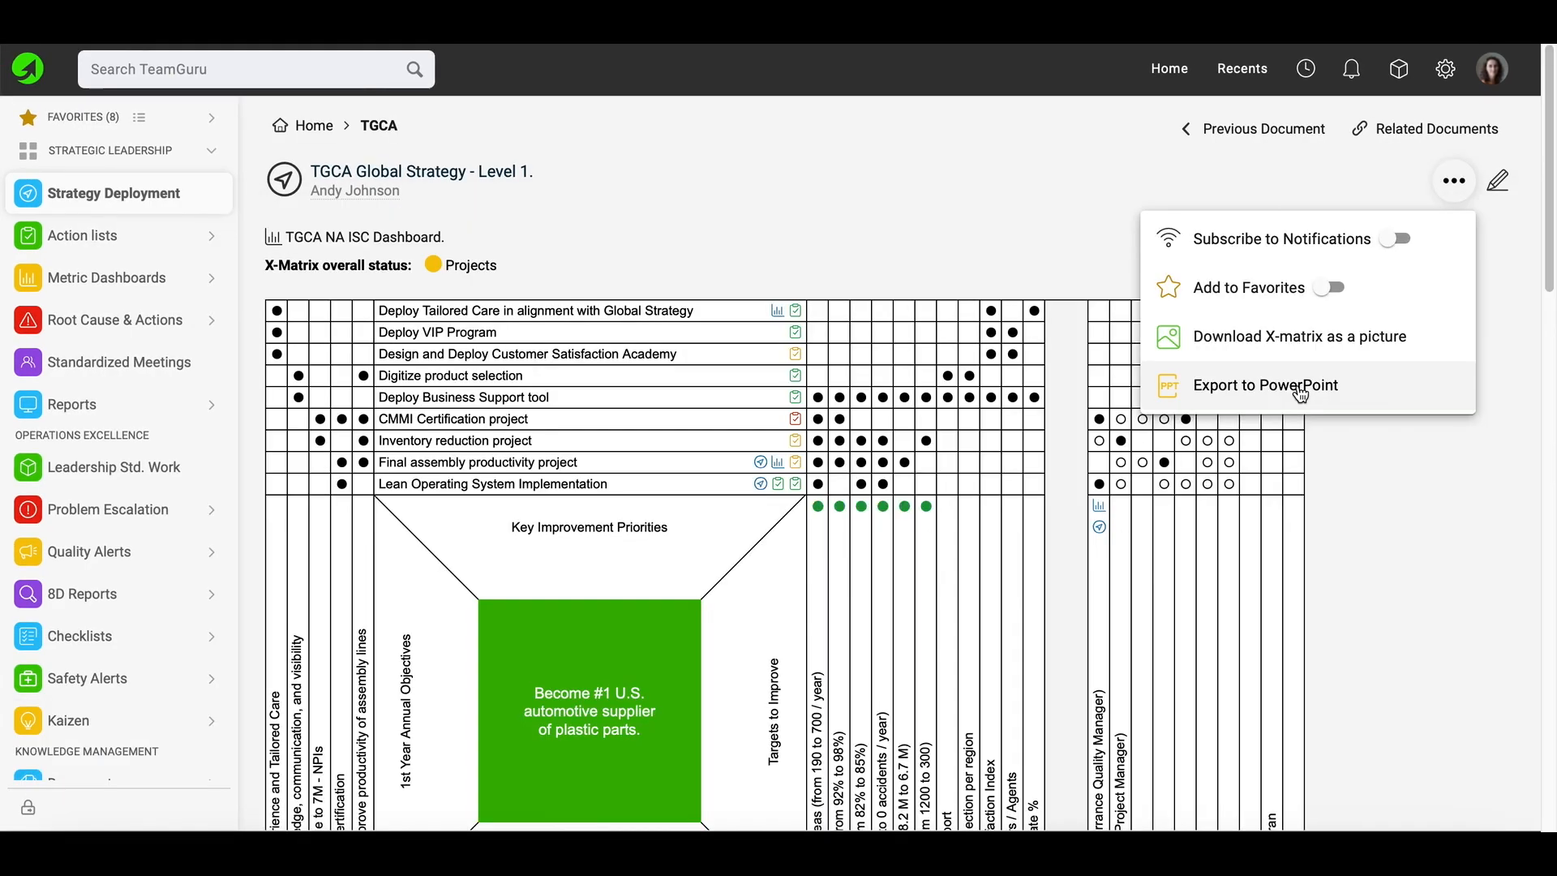
left_click(1229, 336)
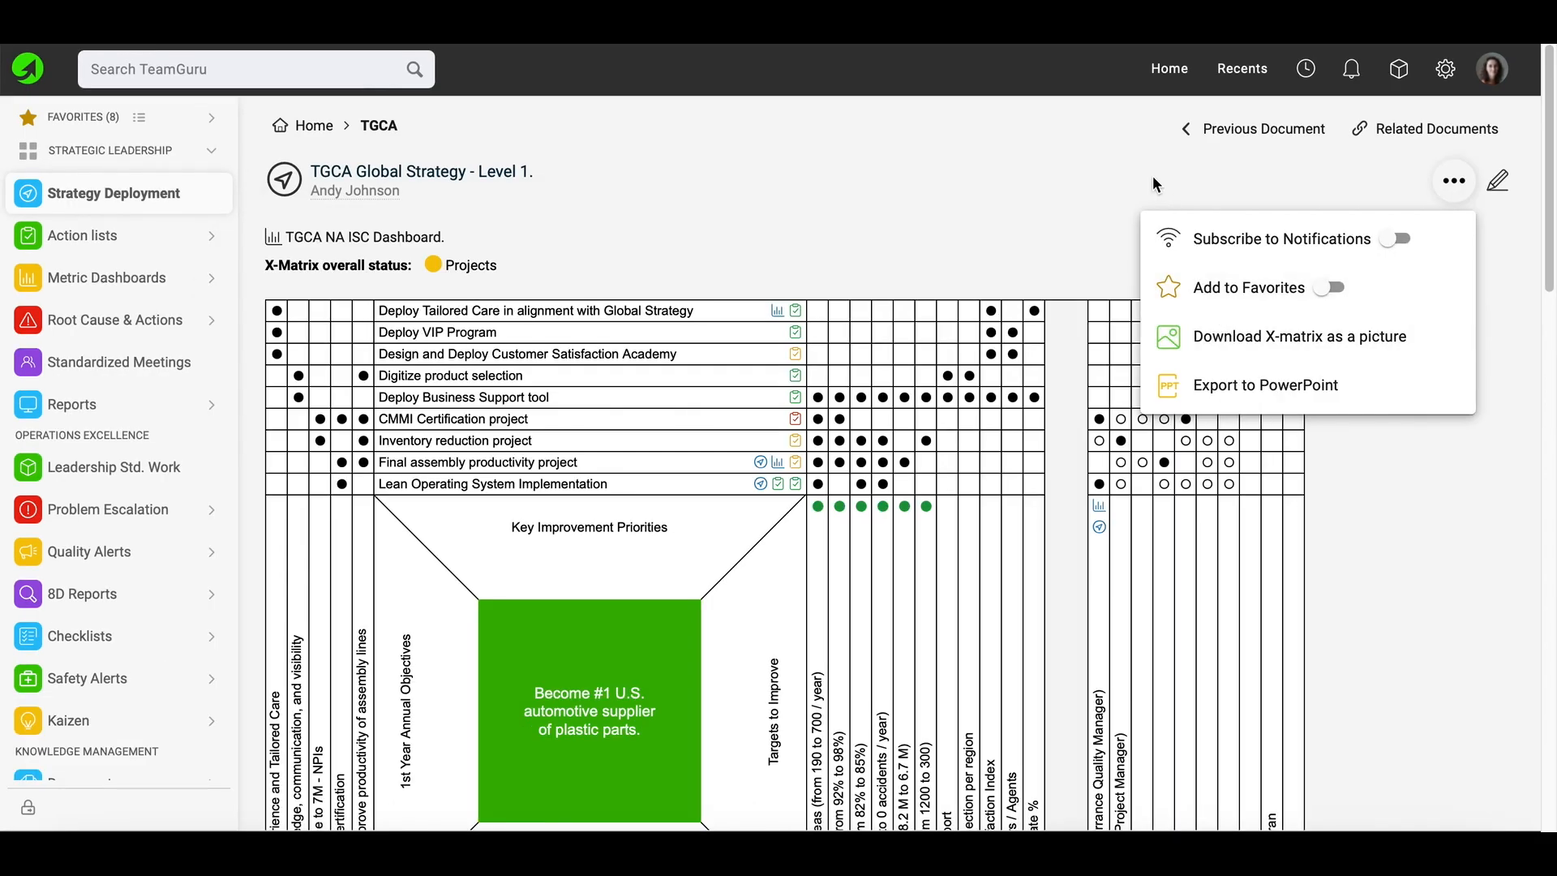
left_click(1153, 178)
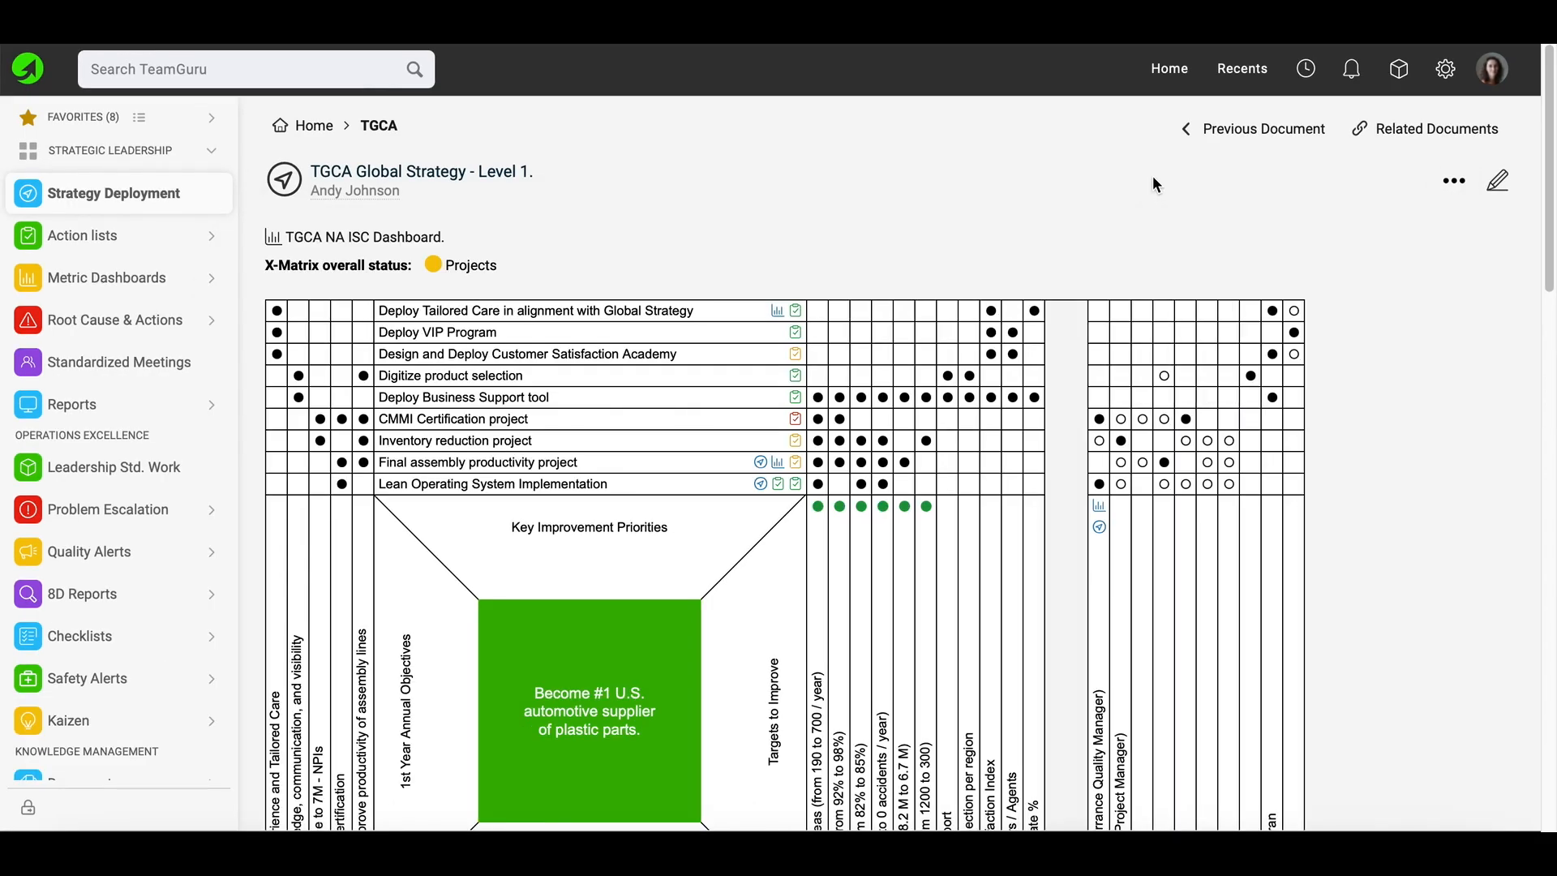
Examine the target status indicators in the X-matrix and open the linked TGCA NA ISC Dashboard.
scroll(888, 404, "down", 2)
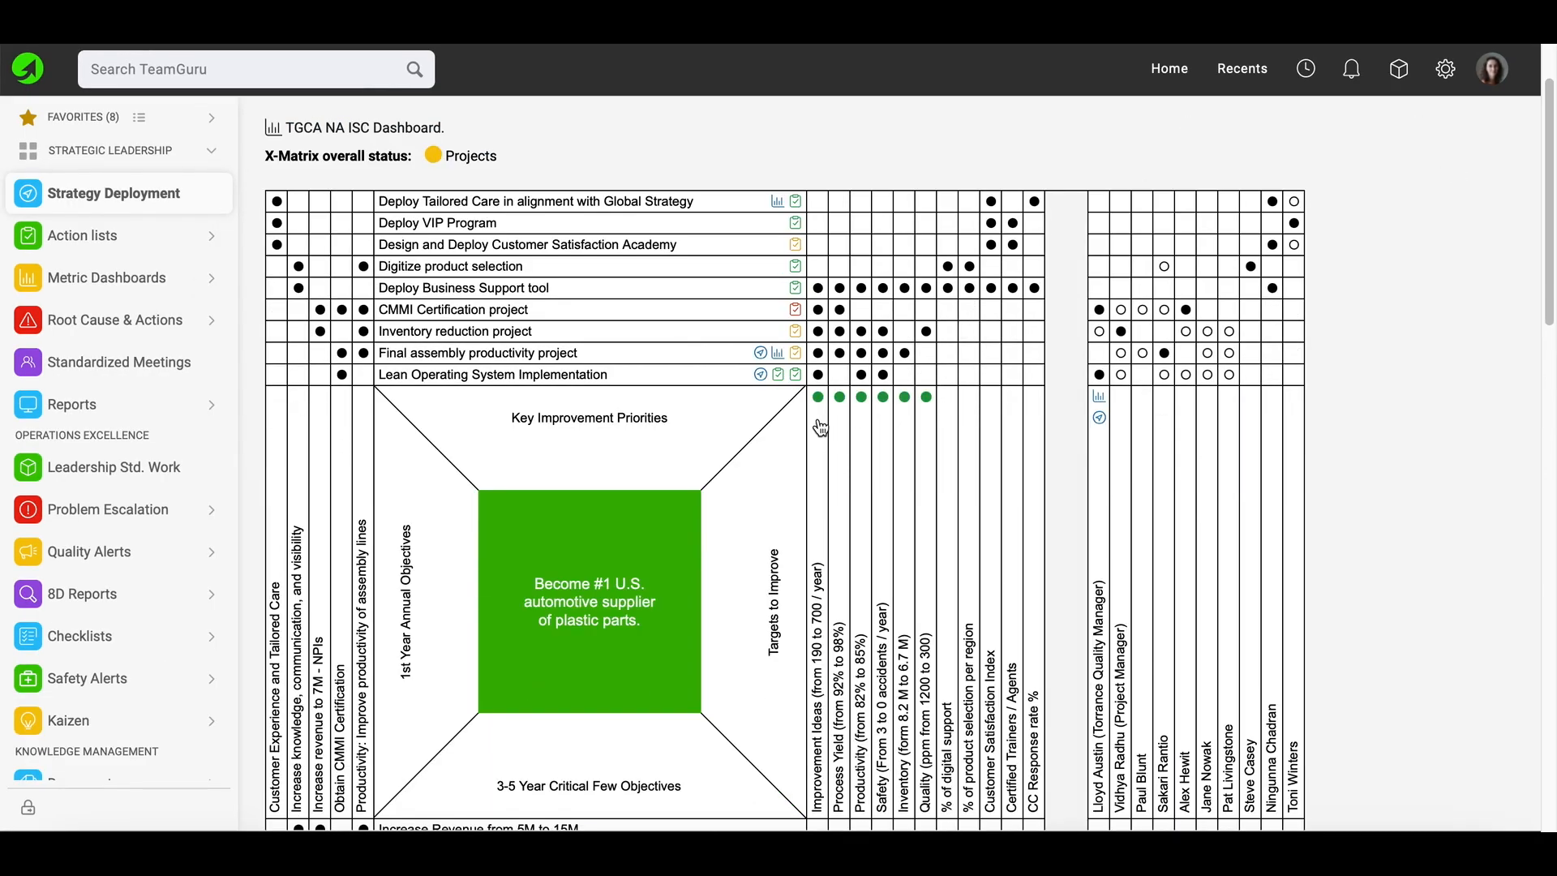
mouse_move(825, 404)
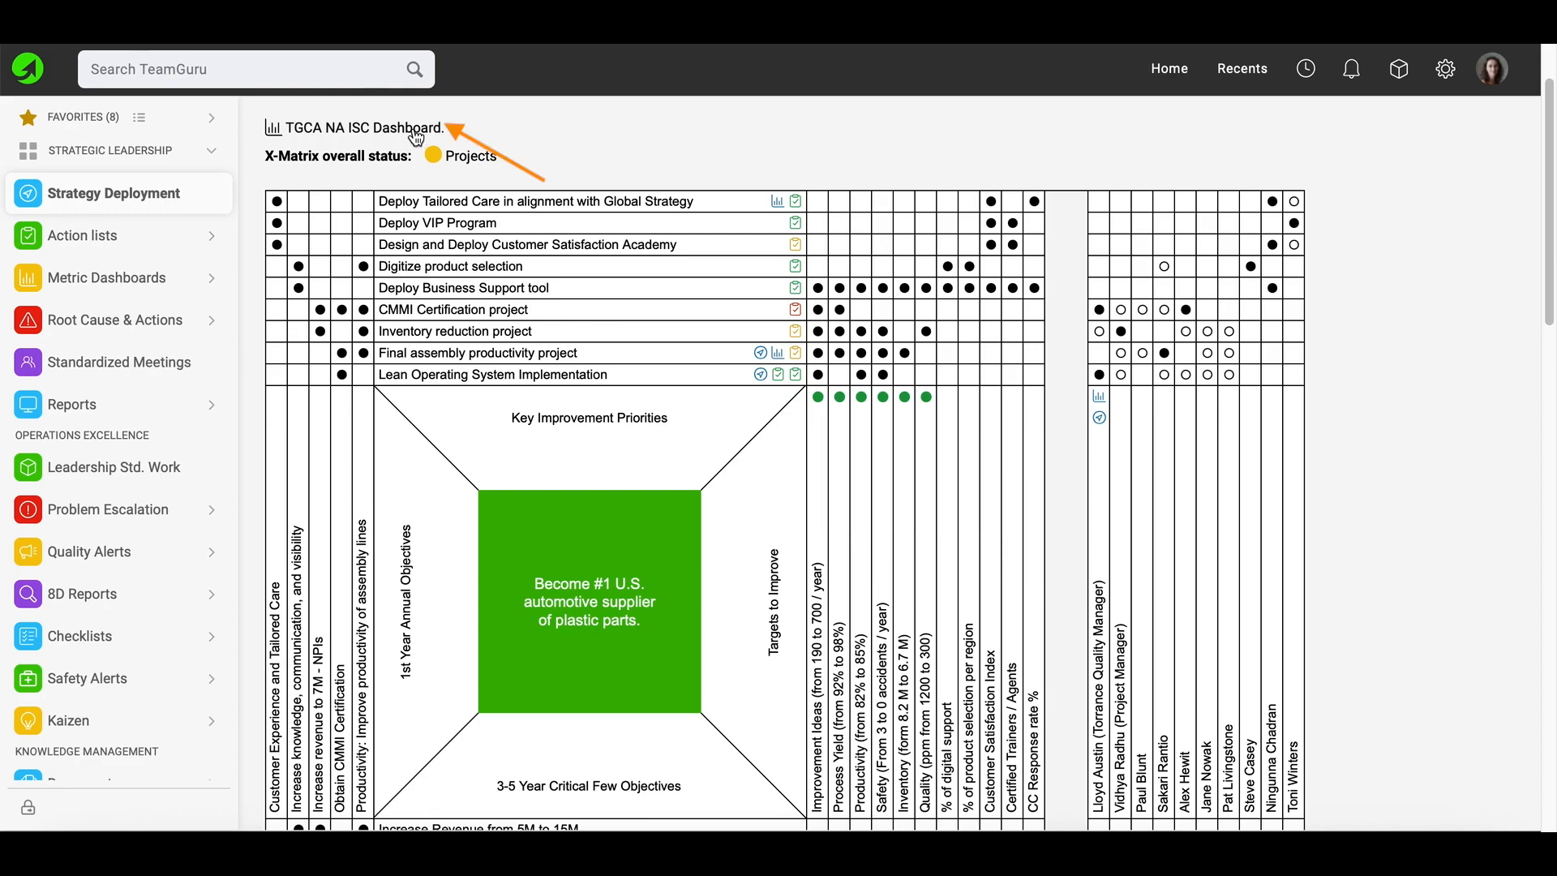
left_click(414, 132)
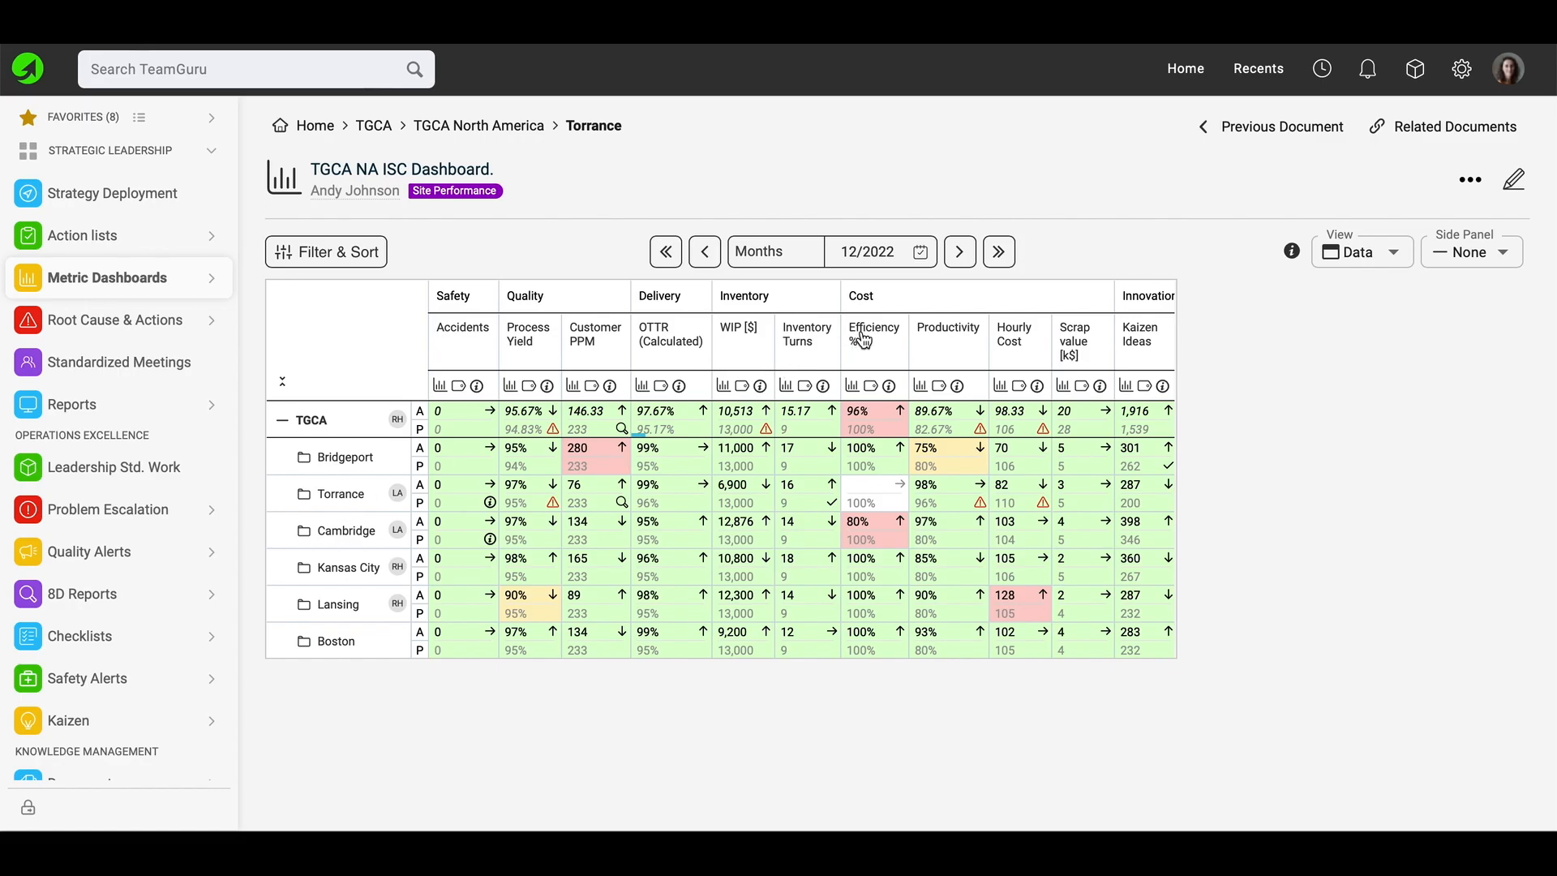
Set Torrance's actual Efficiency % for December 2022 to 100, save it, and check the cell's value summary.
left_click(861, 496)
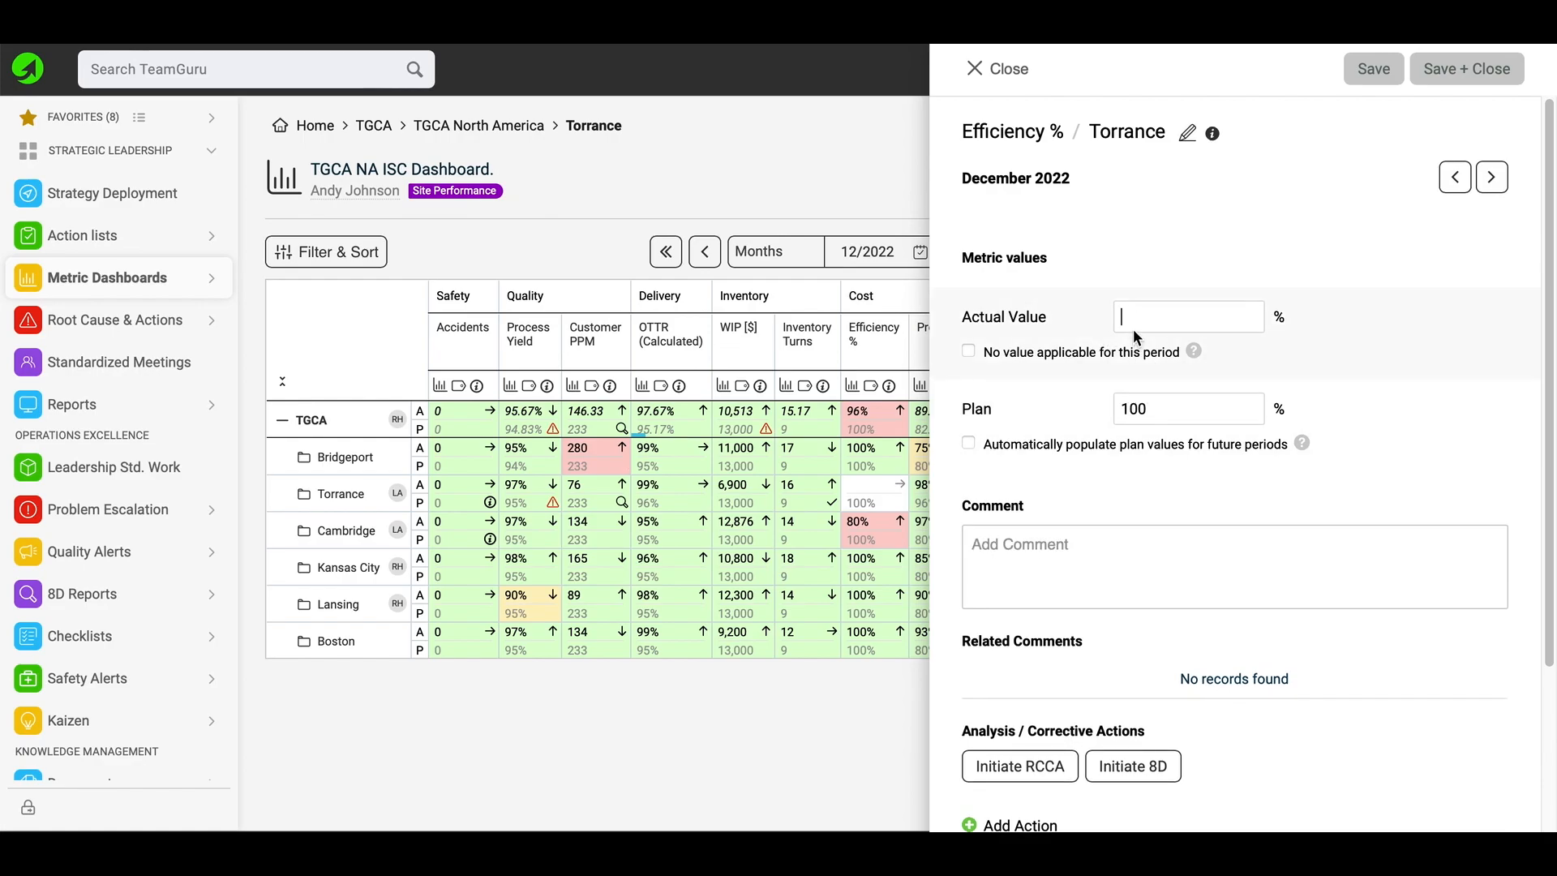
type("100")
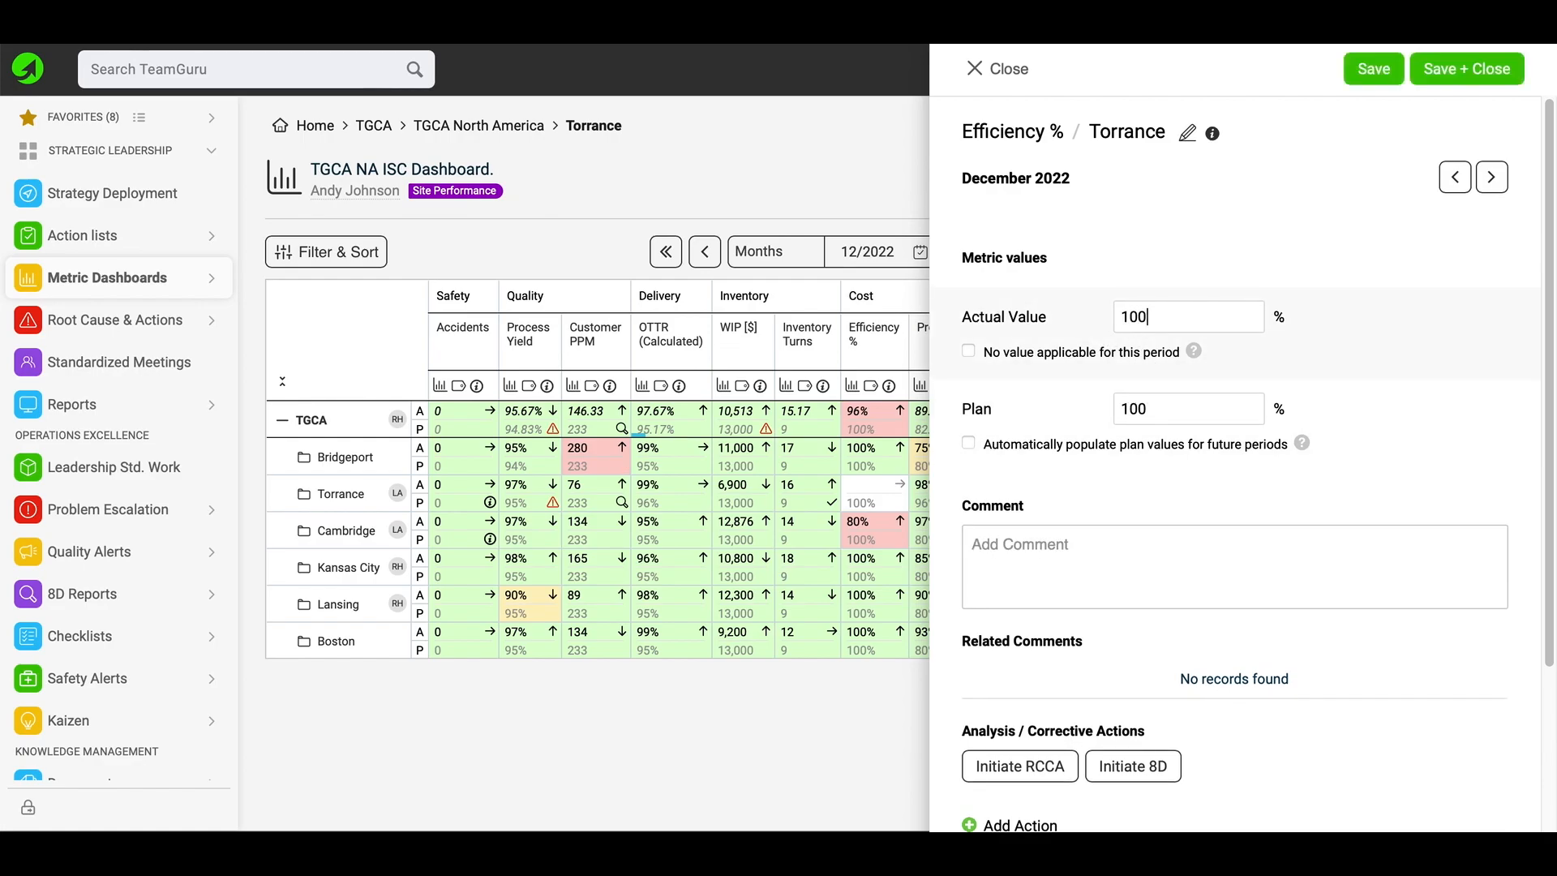
left_click(1470, 68)
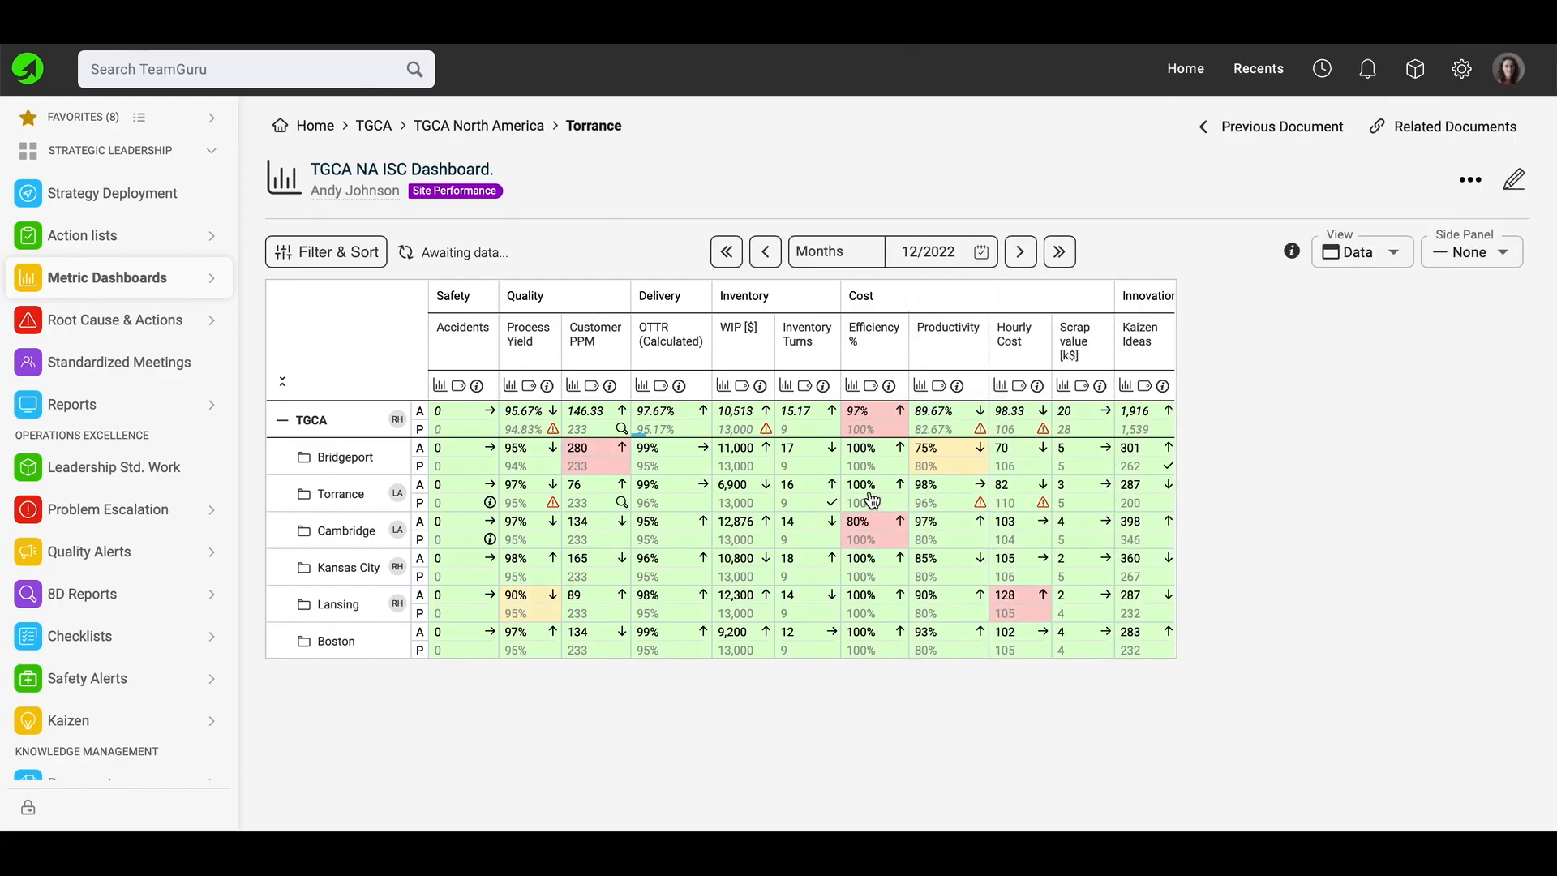
mouse_move(872, 498)
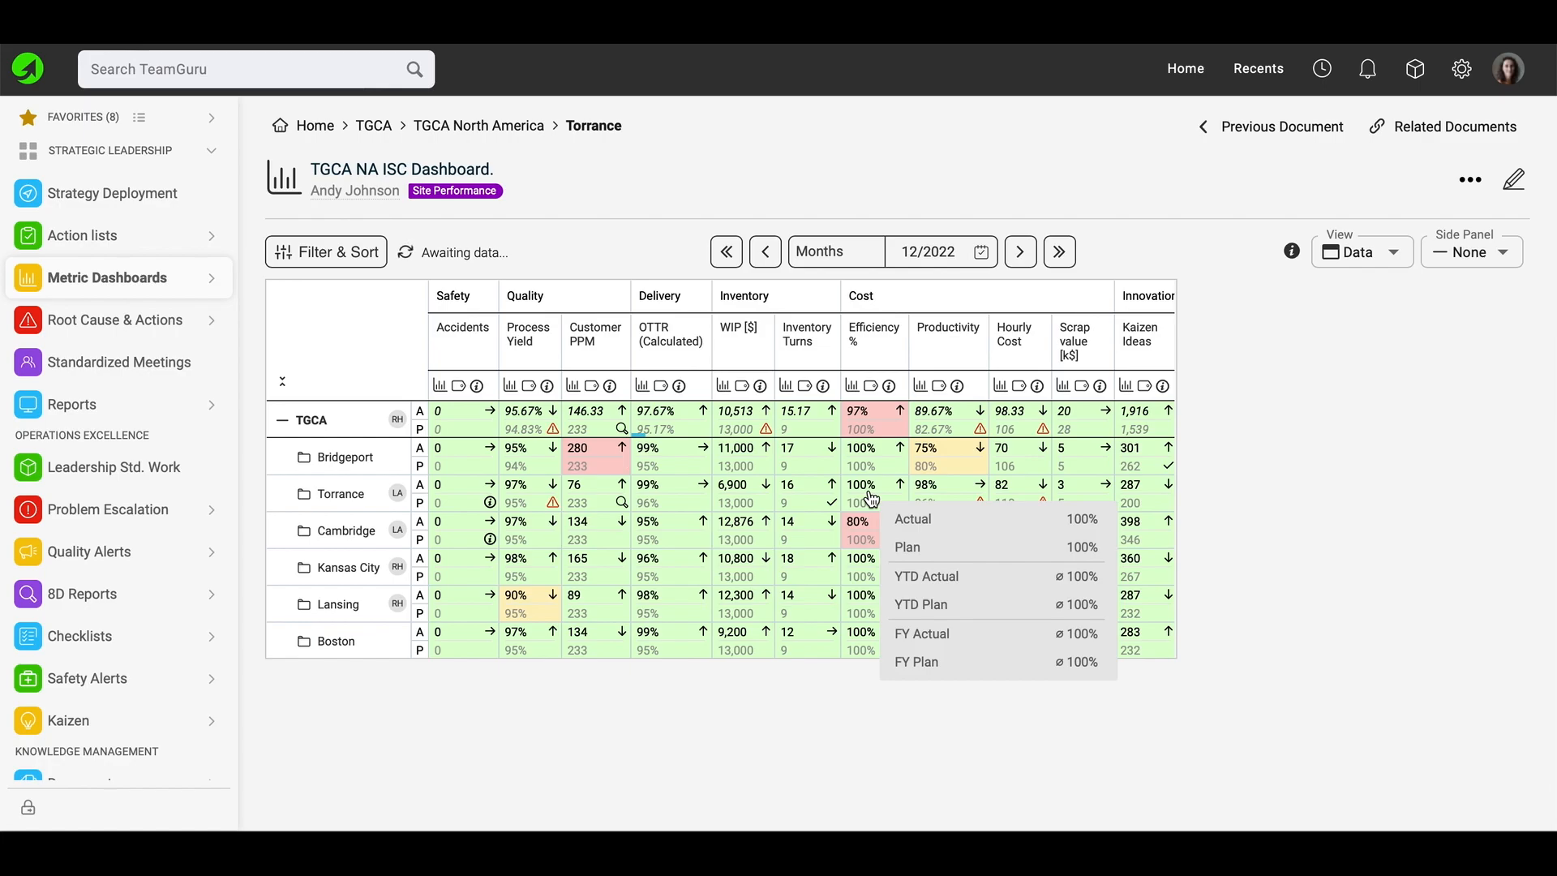